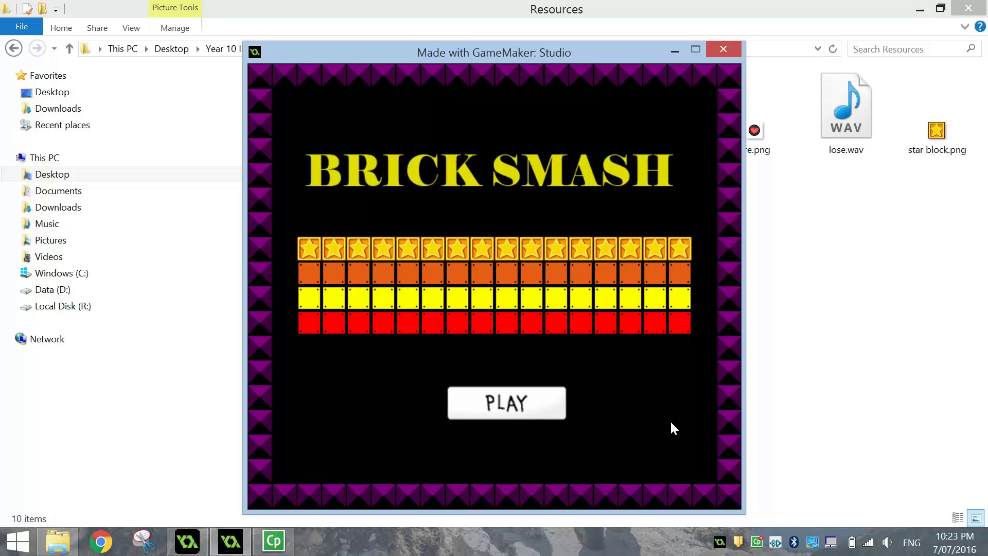
# Step: Play a round of the finished Brick Smash game until it is over, and close the game window
pyautogui.click(544, 403)
pyautogui.press('Right')
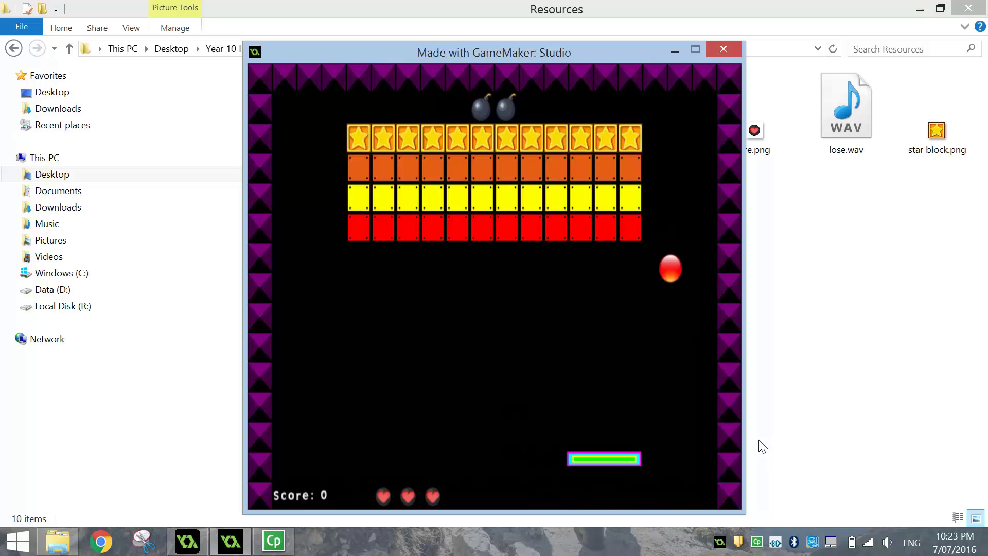
pyautogui.press('Left')
pyautogui.press('Right')
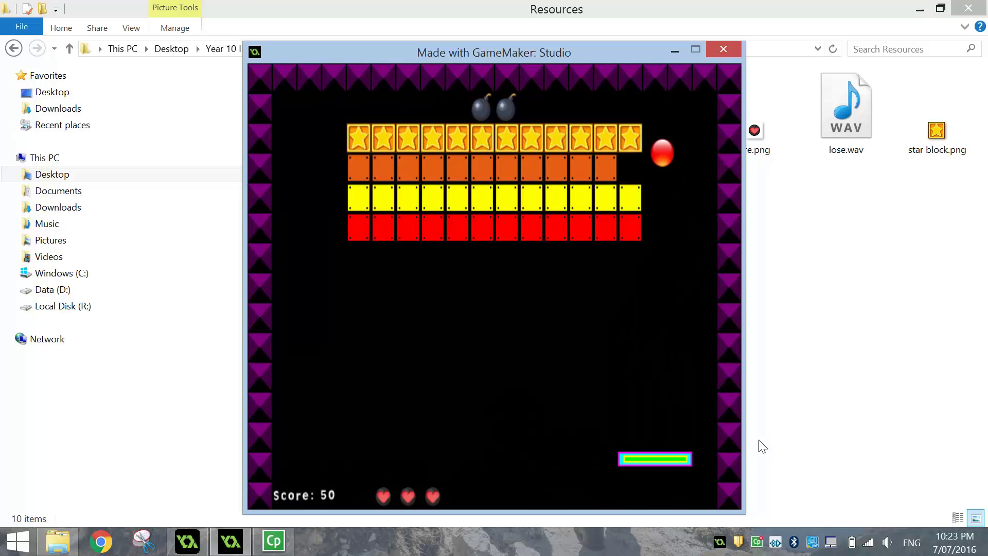
pyautogui.press('Left')
pyautogui.press('Right')
pyautogui.press('Left')
pyautogui.press('Left')
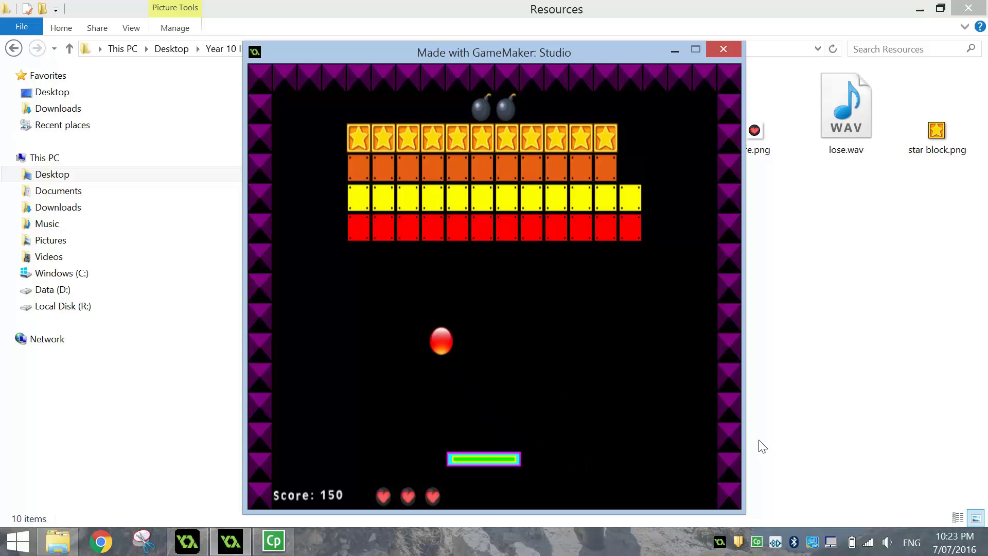
pyautogui.press('Left')
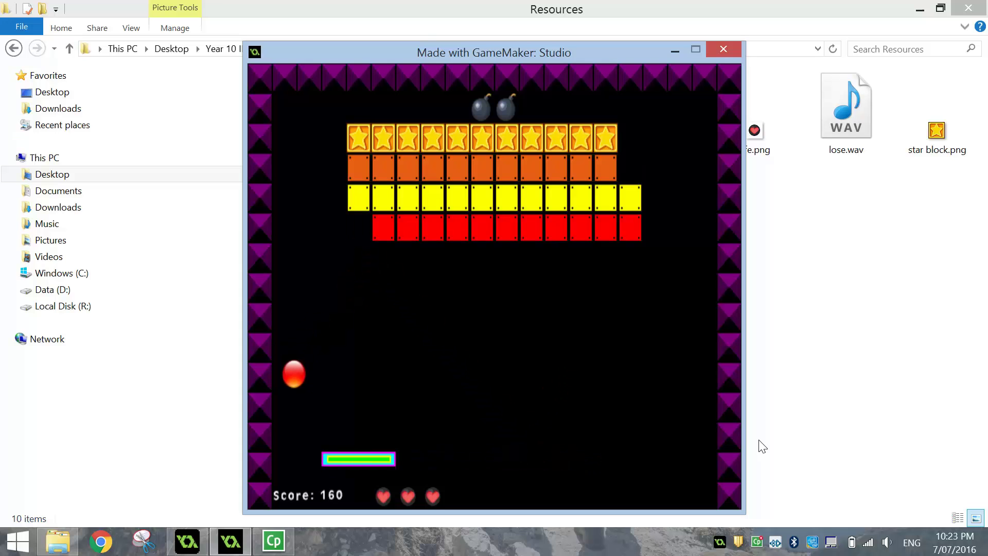
pyautogui.press('Right')
pyautogui.press('Right')
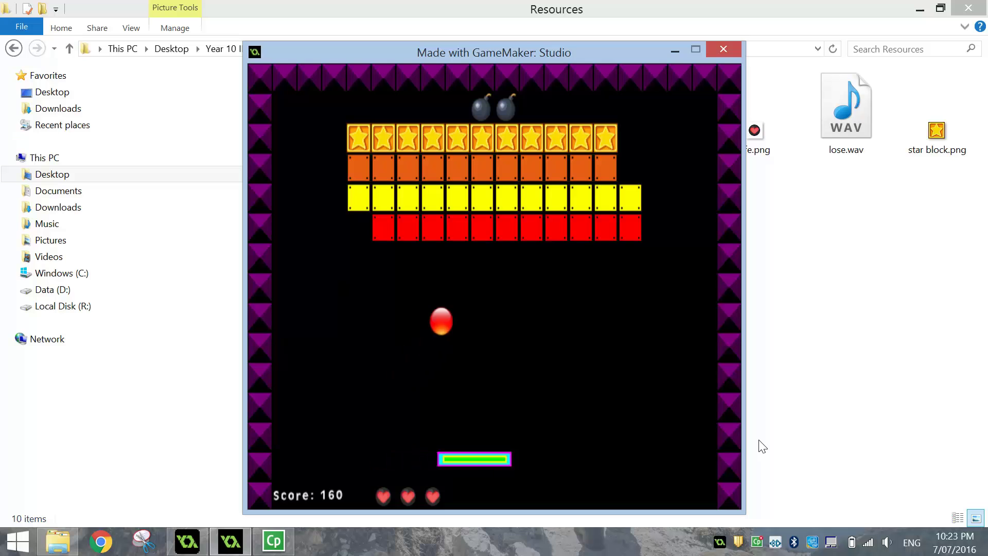
pyautogui.press('Right')
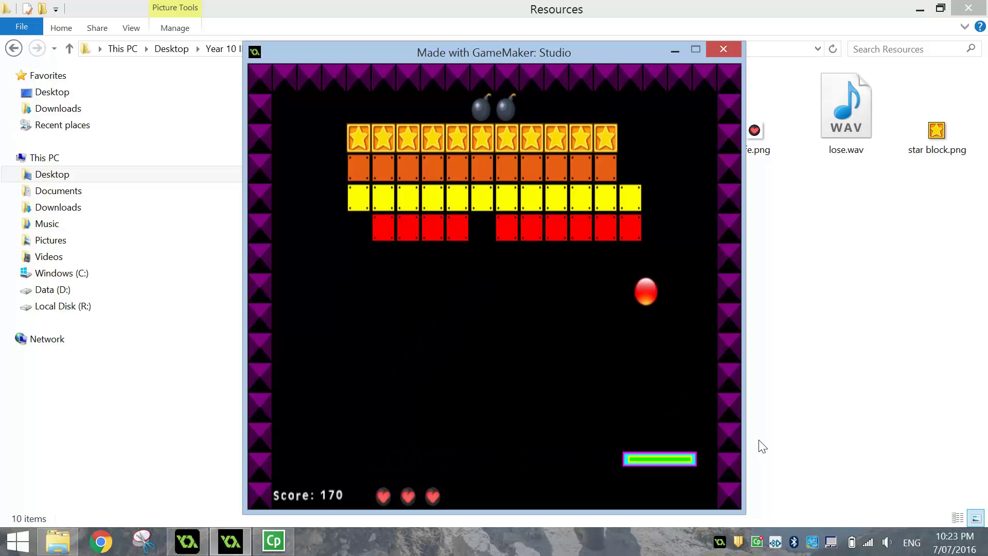
pyautogui.press('Left')
pyautogui.press('Left')
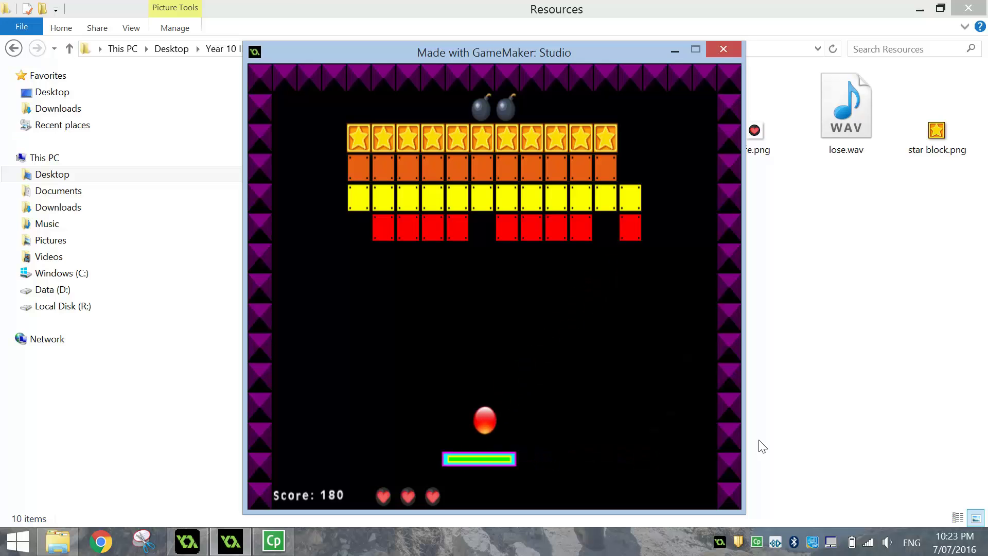
pyautogui.press('Left')
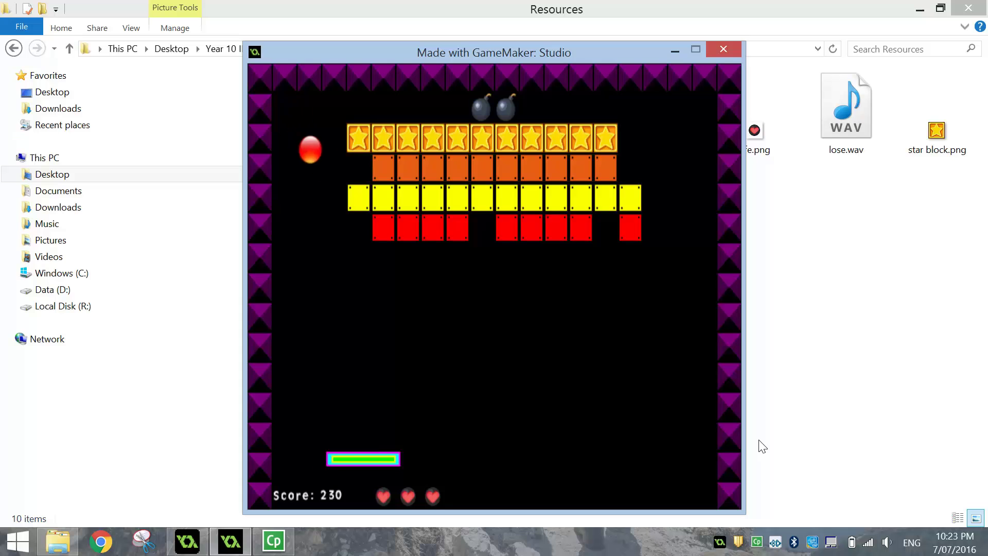
pyautogui.press('Right')
pyautogui.press('Right')
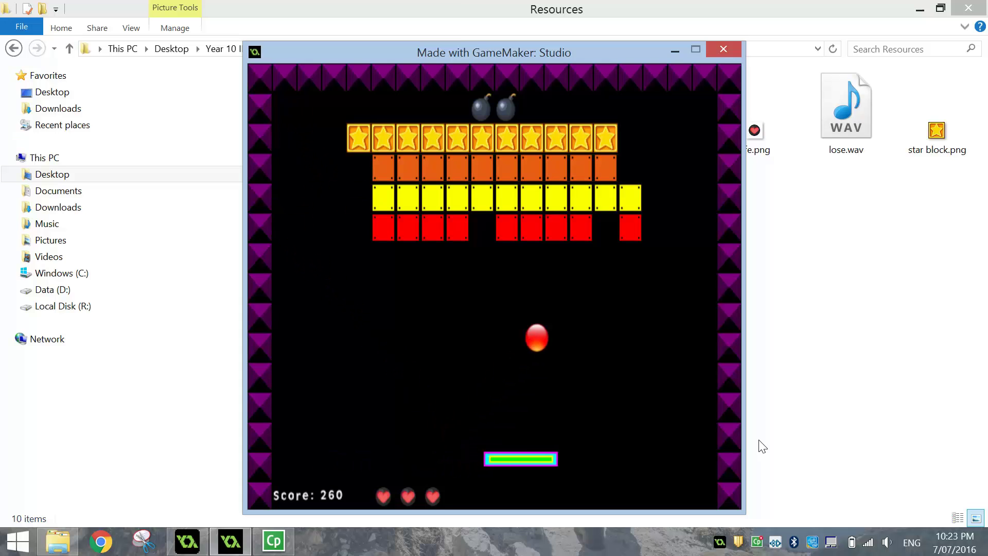
pyautogui.press('Right')
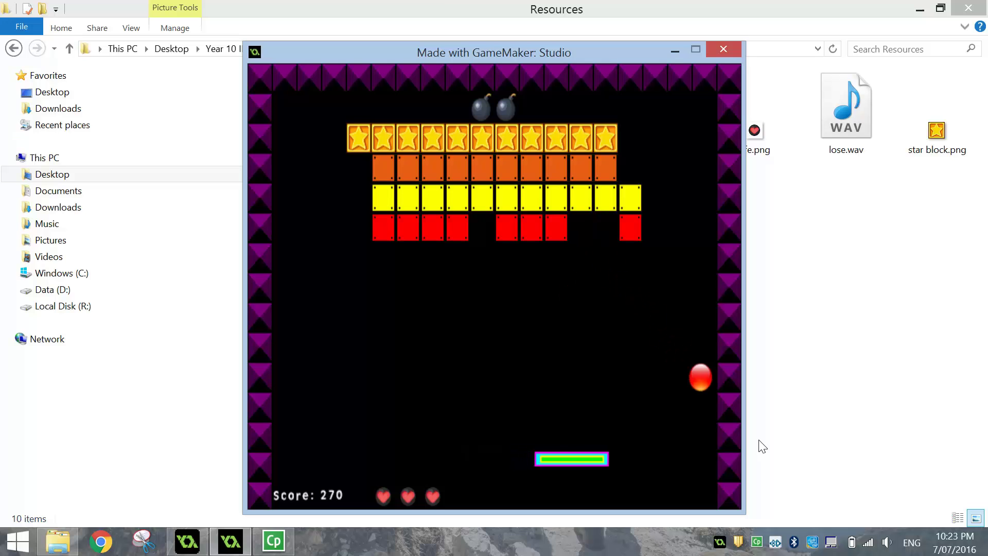
pyautogui.press('Left')
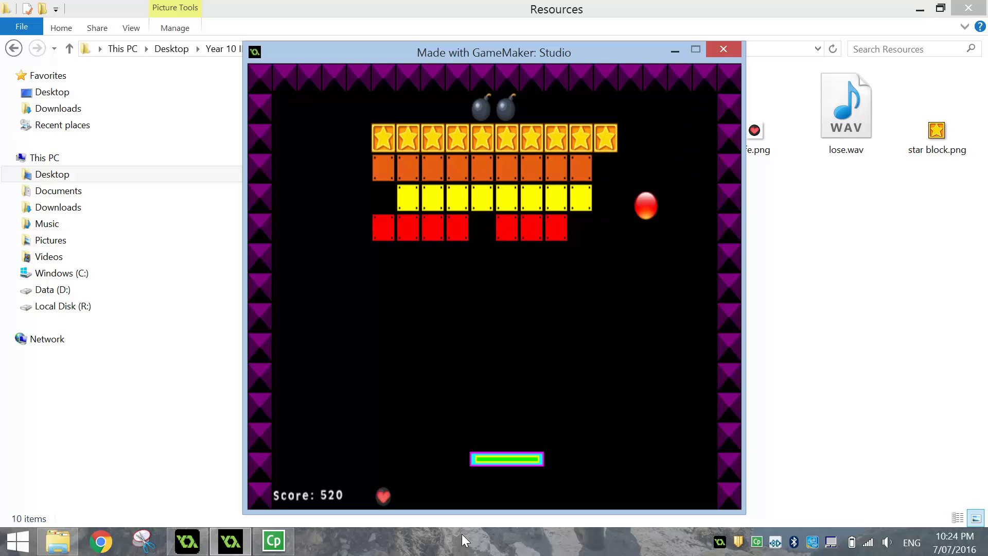
pyautogui.press('Right')
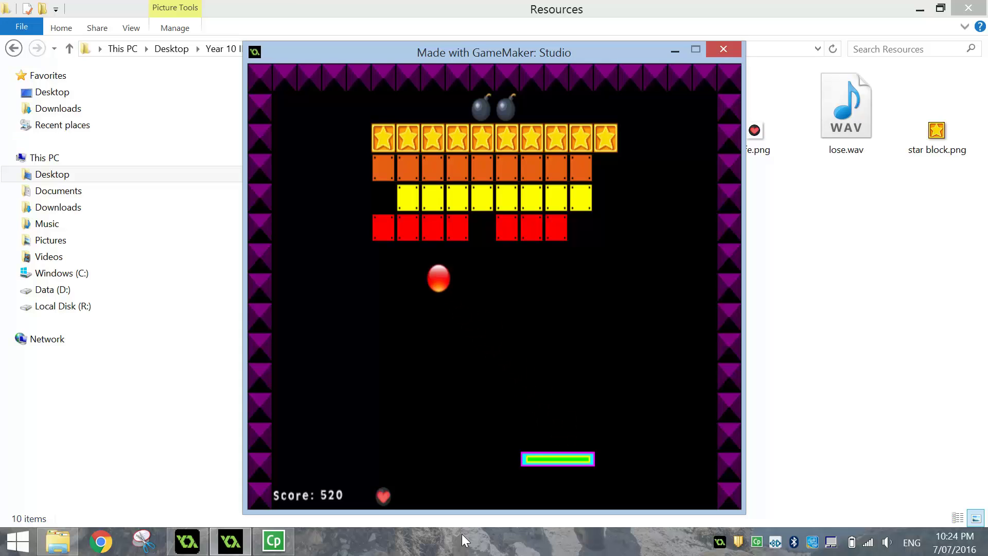
pyautogui.press('Left')
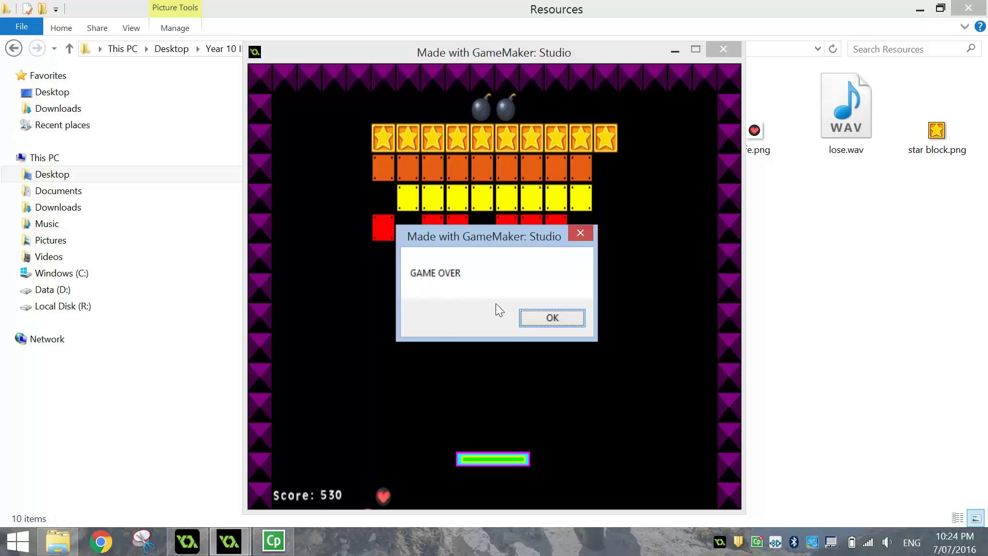
pyautogui.click(533, 318)
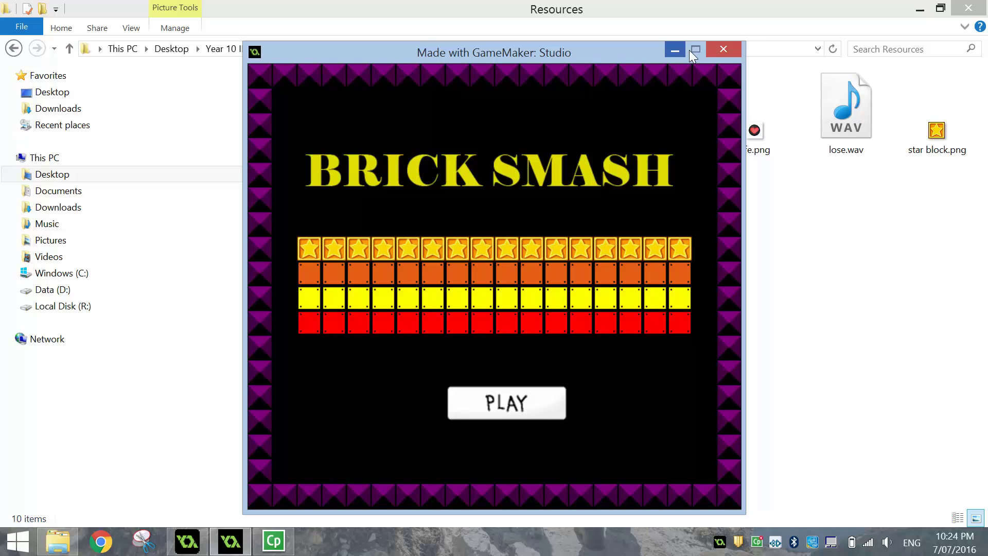
pyautogui.click(721, 50)
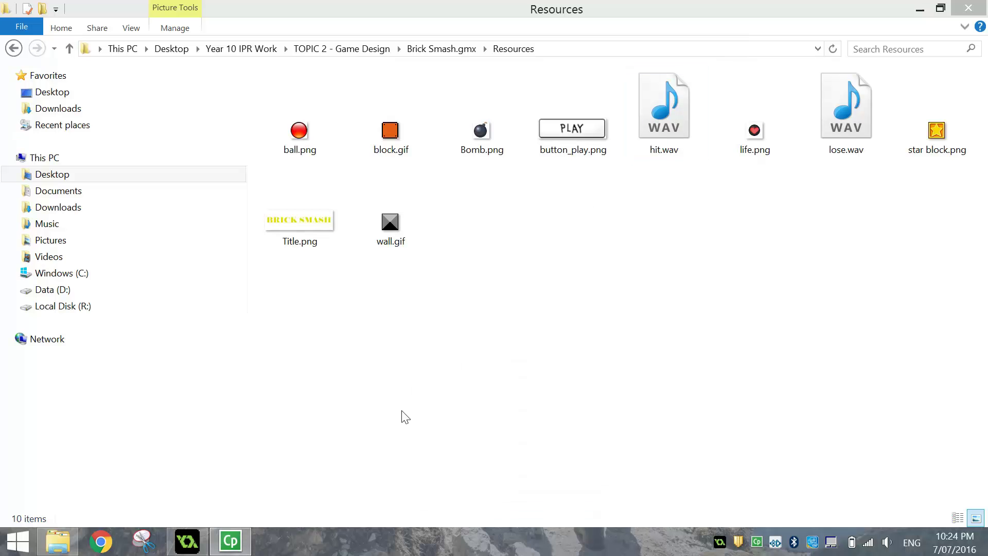
# Step: Switch to GameMaker: Studio, create a project named Brick Smash in the Year 10 IPR directory, and show only its maximized main window
pyautogui.click(194, 543)
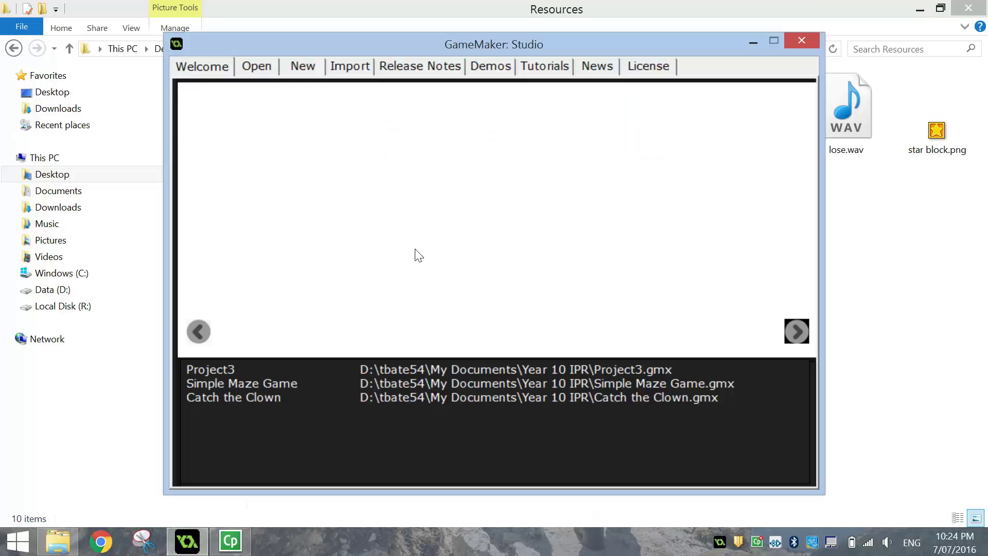
pyautogui.click(311, 66)
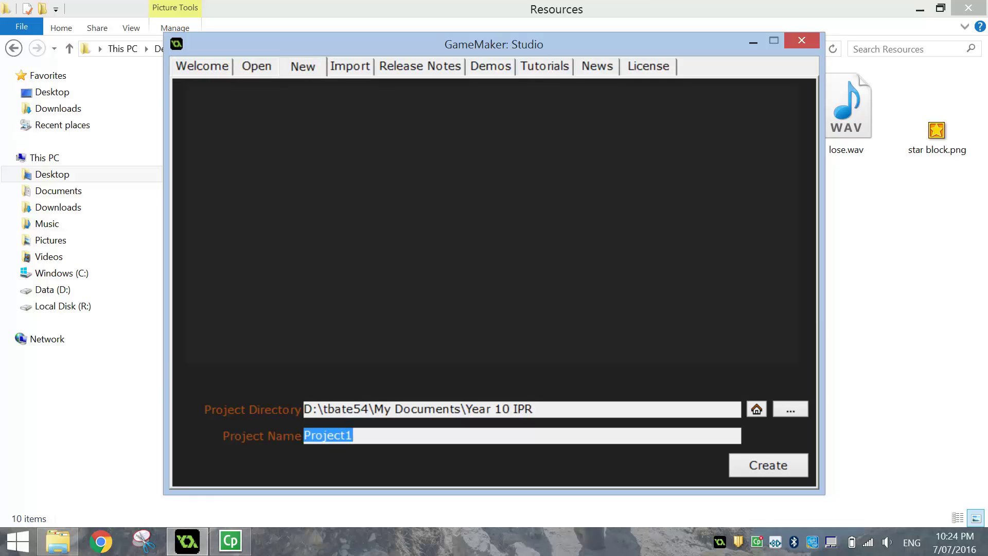
pyautogui.moveTo(374, 408); pyautogui.dragTo(533, 409)
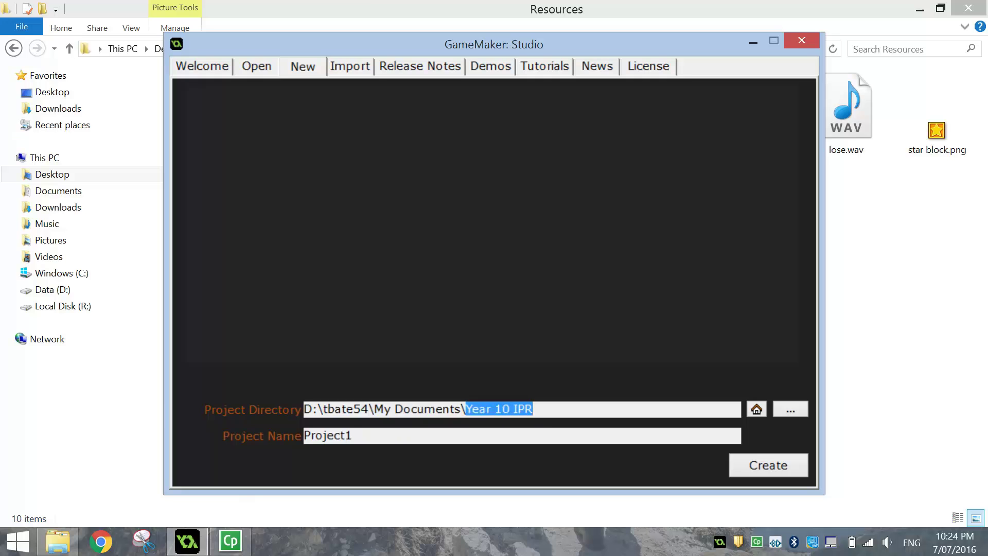
pyautogui.click(395, 437)
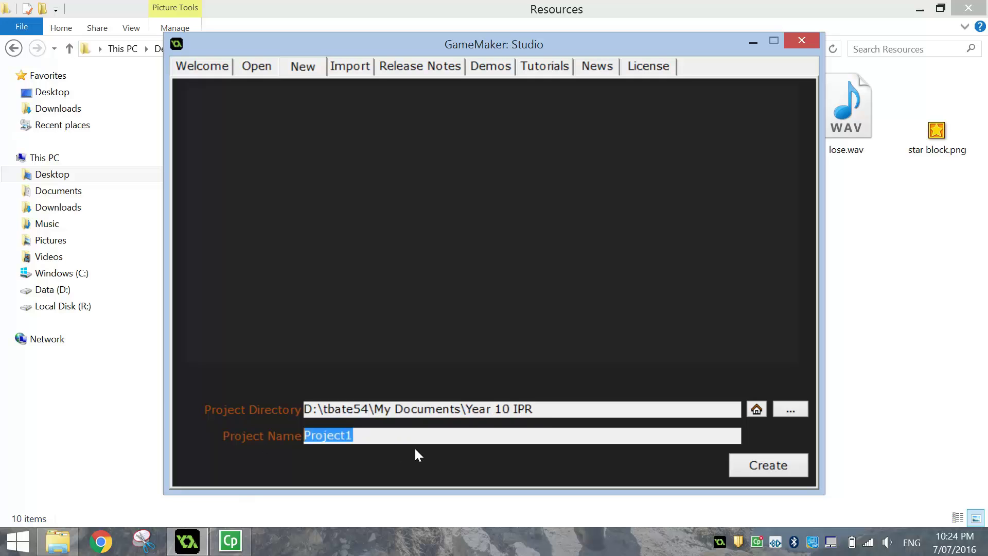
pyautogui.write('Brick Smash')
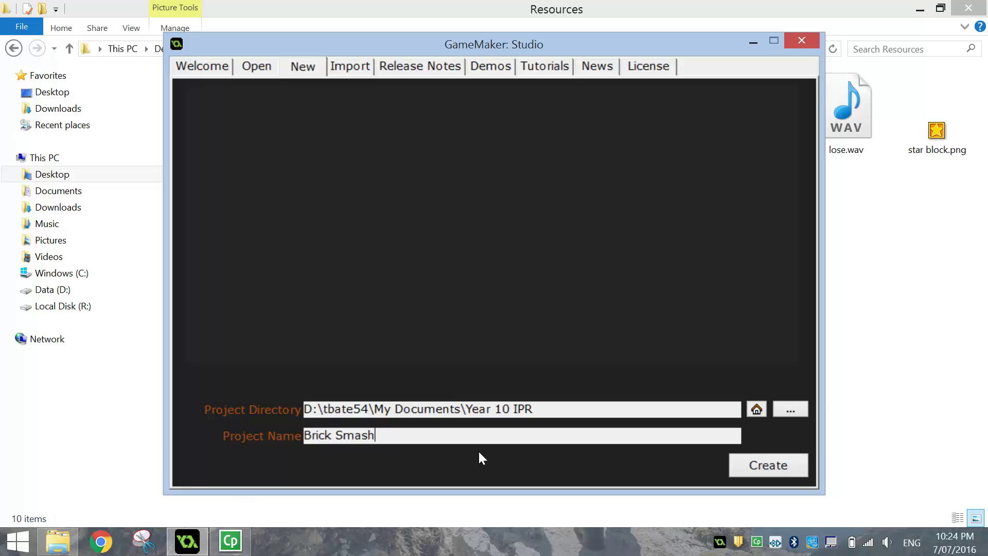
pyautogui.click(768, 468)
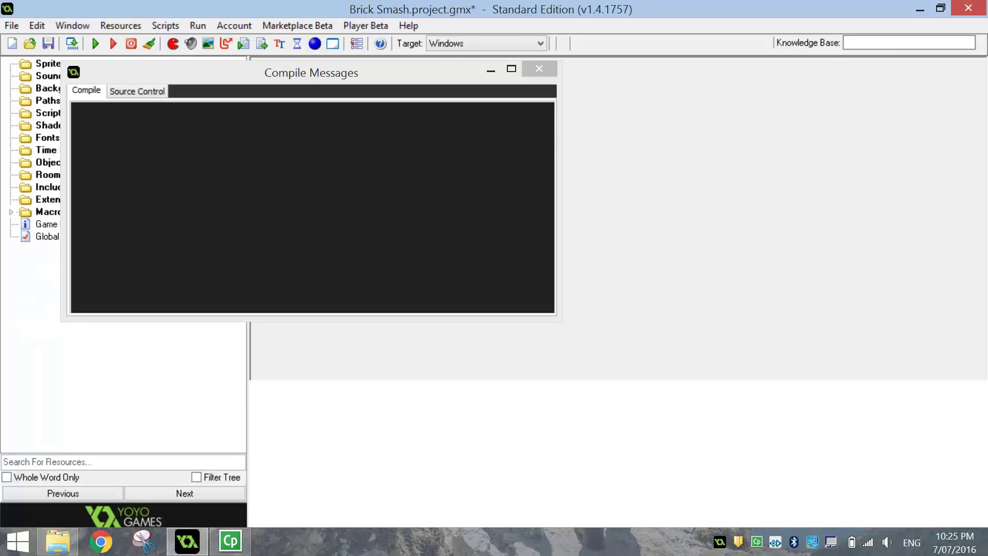
pyautogui.click(536, 73)
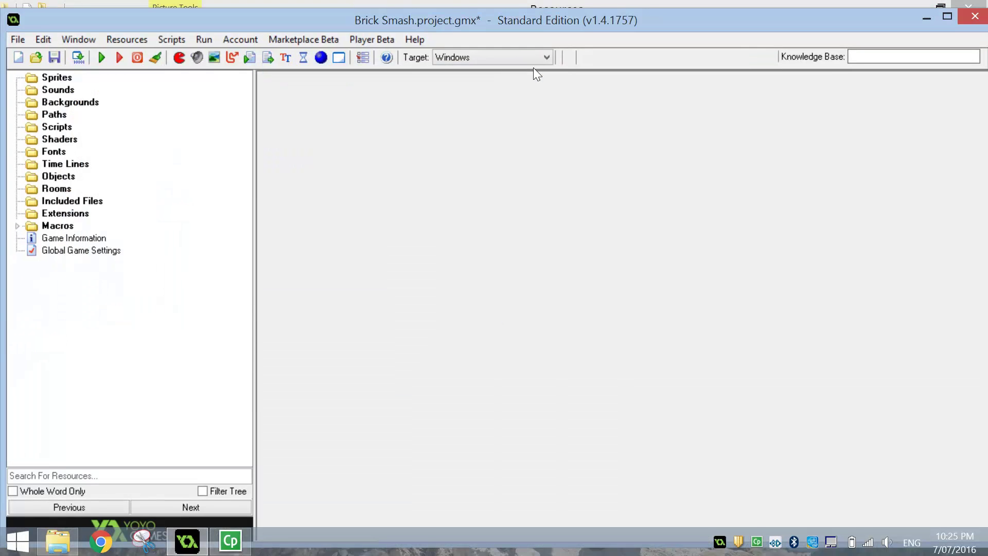
pyautogui.click(948, 15)
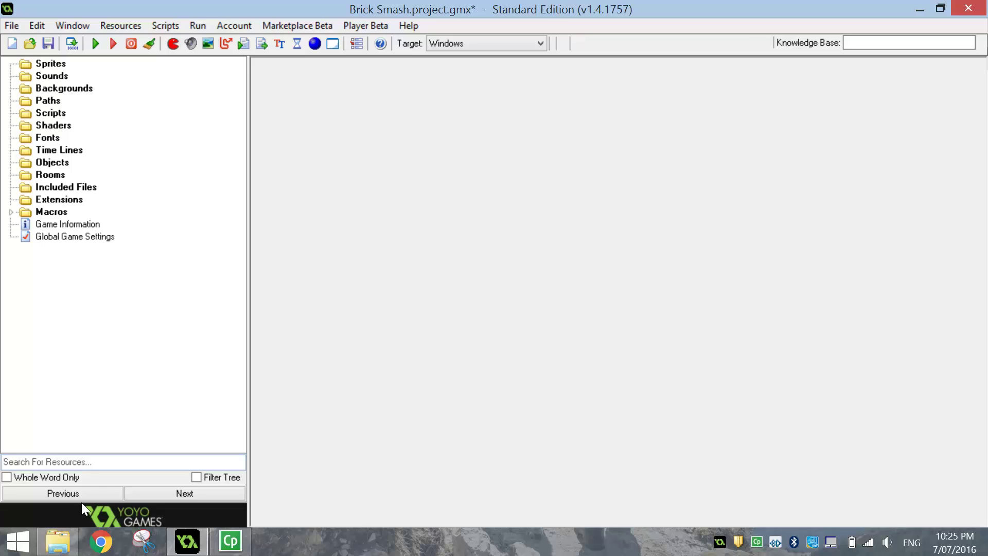
# Step: Switch to File Explorer and copy all the image and sound files in the supplied Brick Smash Resources folder
pyautogui.click(58, 542)
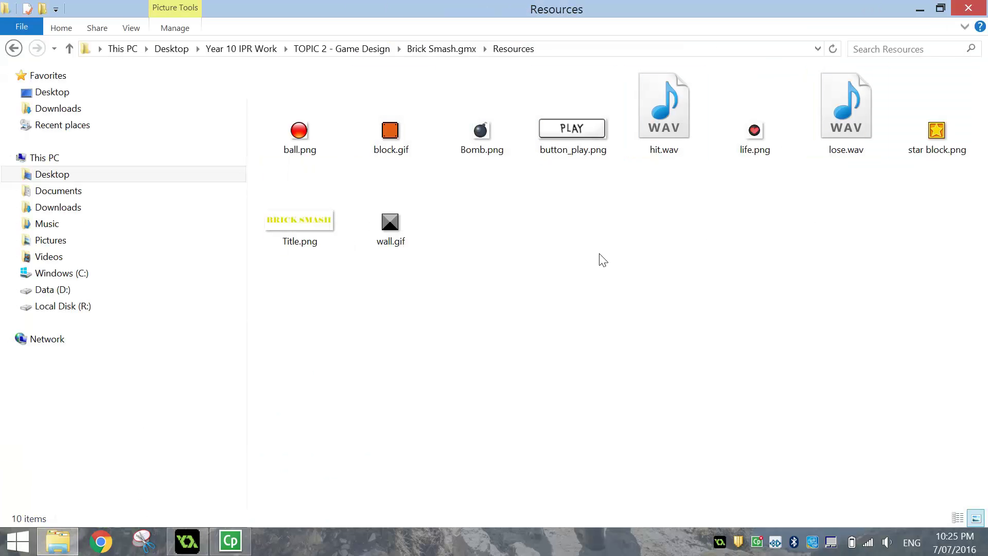
pyautogui.moveTo(296, 322); pyautogui.dragTo(984, 133)
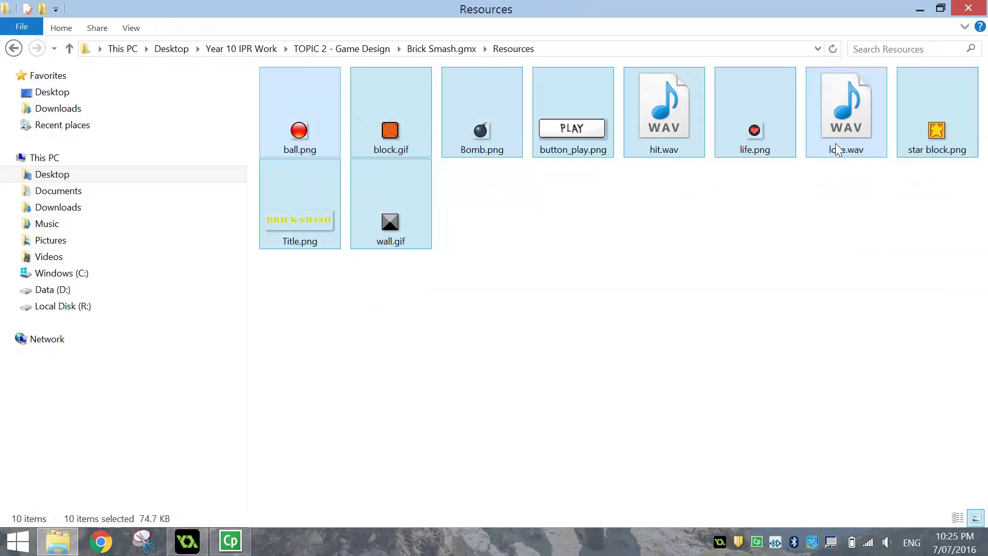
pyautogui.rightClick(759, 133)
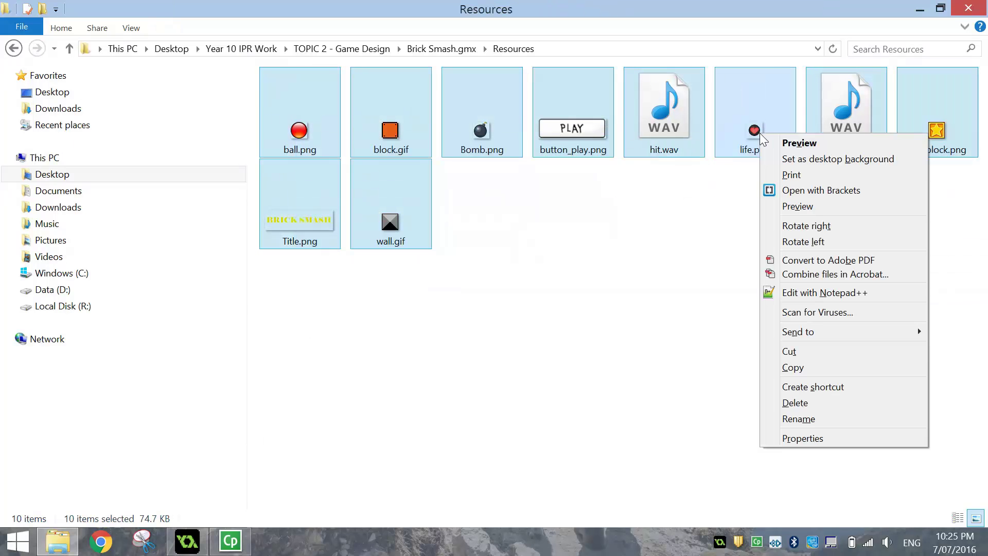
pyautogui.click(814, 368)
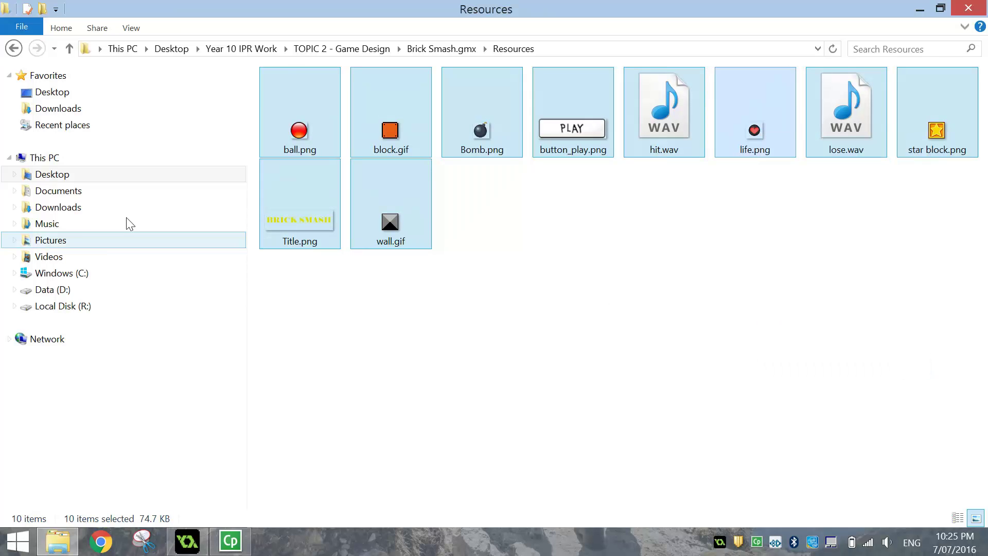
# Step: Create a folder named Resources inside Documents > Year 10 IPR > Brick Smash.gmx
pyautogui.click(58, 191)
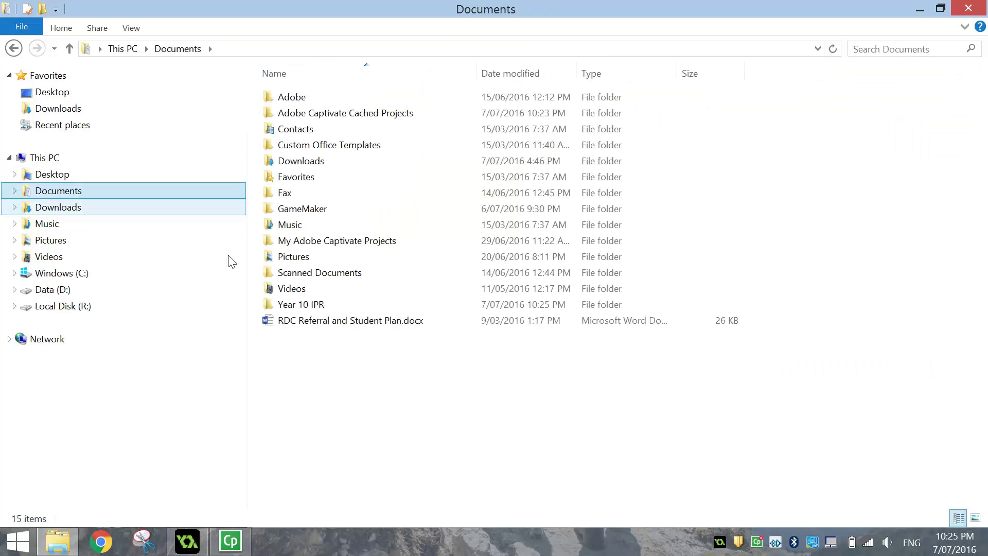
pyautogui.doubleClick(301, 304)
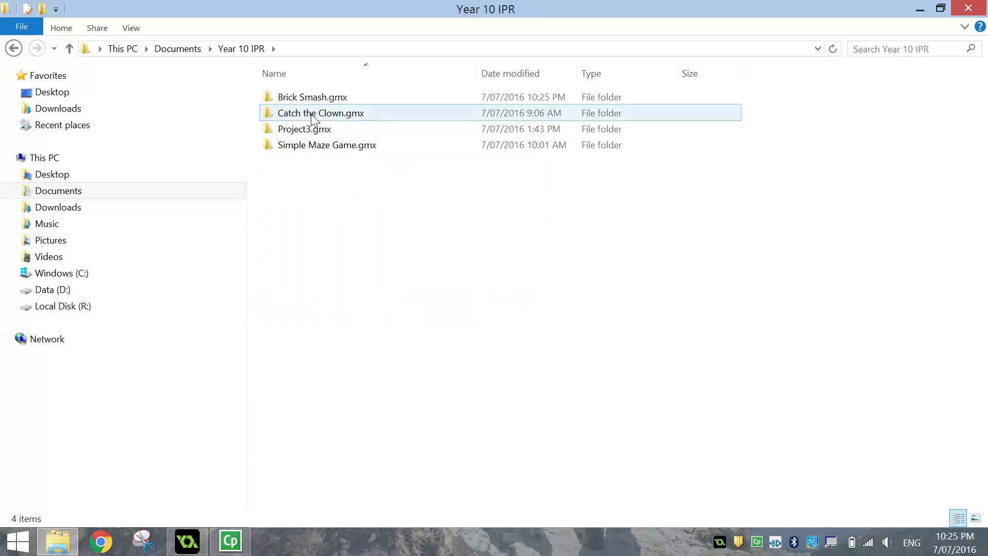
pyautogui.doubleClick(298, 97)
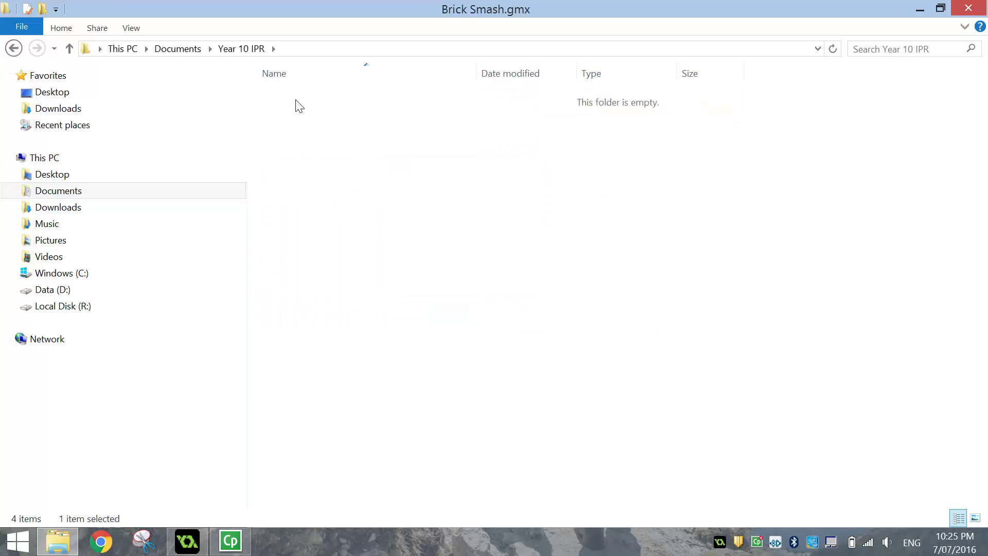
pyautogui.click(42, 9)
pyautogui.write('Resources')
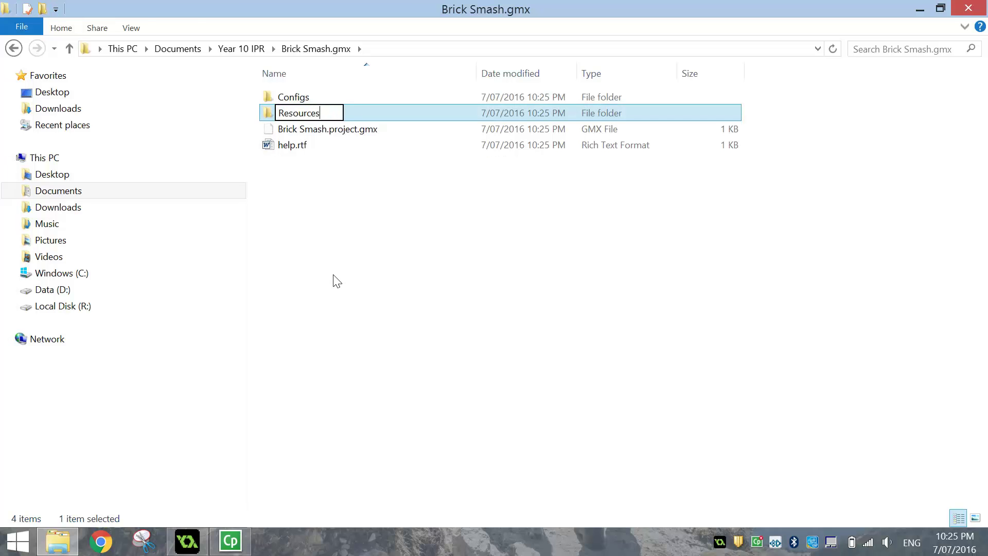
pyautogui.press('Return')
# Step: Paste the copied image and sound files into the project's new Resources folder
pyautogui.press('Return')
pyautogui.hotkey('ctrl', 'v')
pyautogui.click(512, 298)
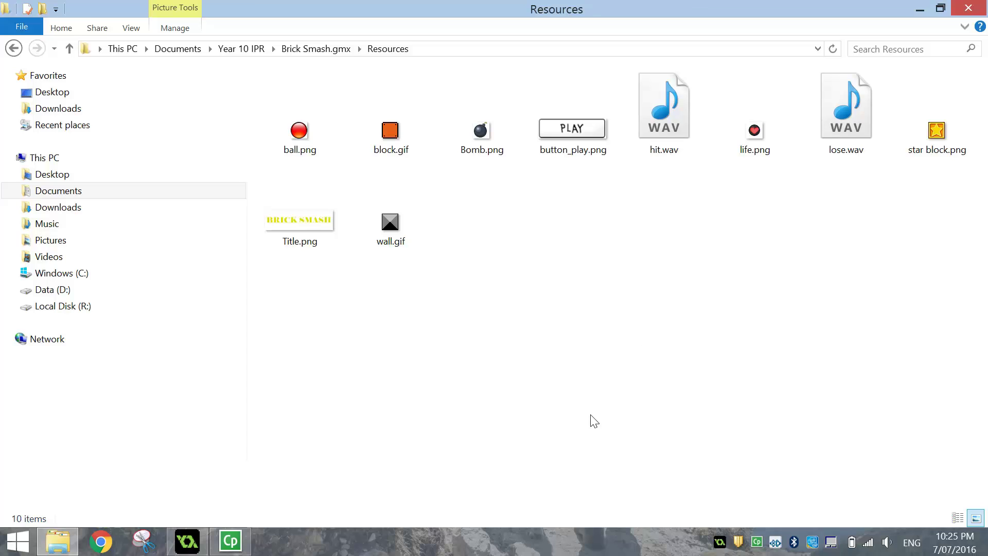
# Step: Switch to GameMaker: Studio and create a sprite from ball.png in the project's Resources folder
pyautogui.click(199, 544)
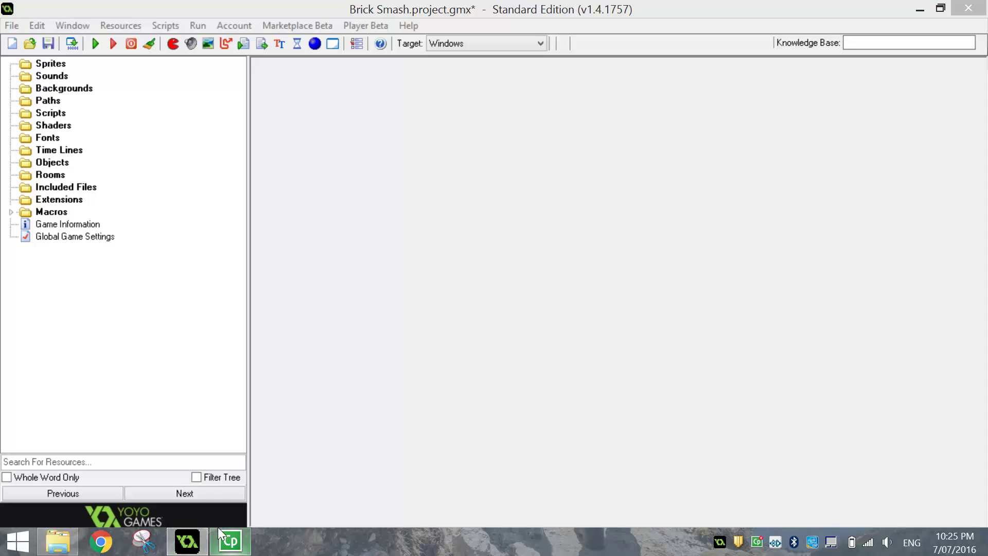
pyautogui.click(245, 5)
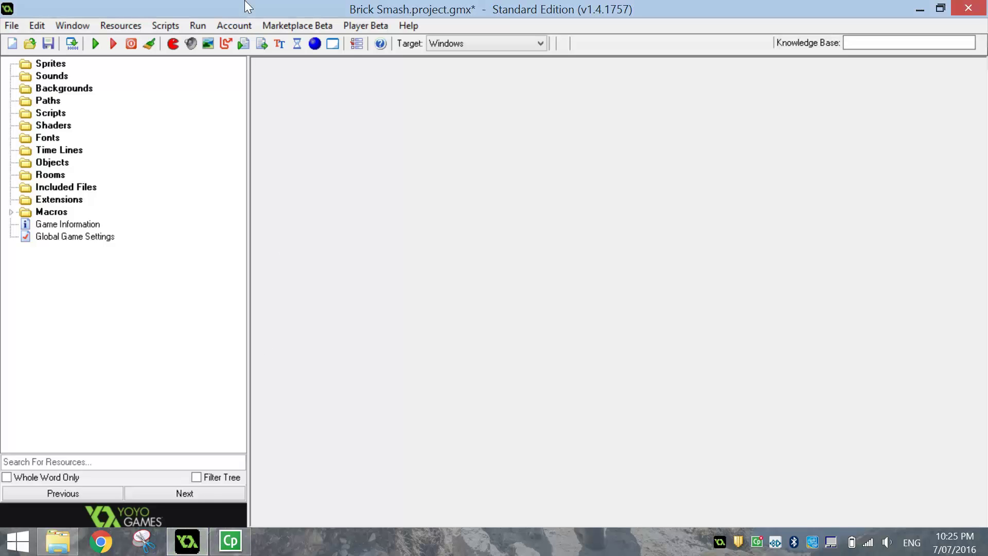
pyautogui.click(172, 44)
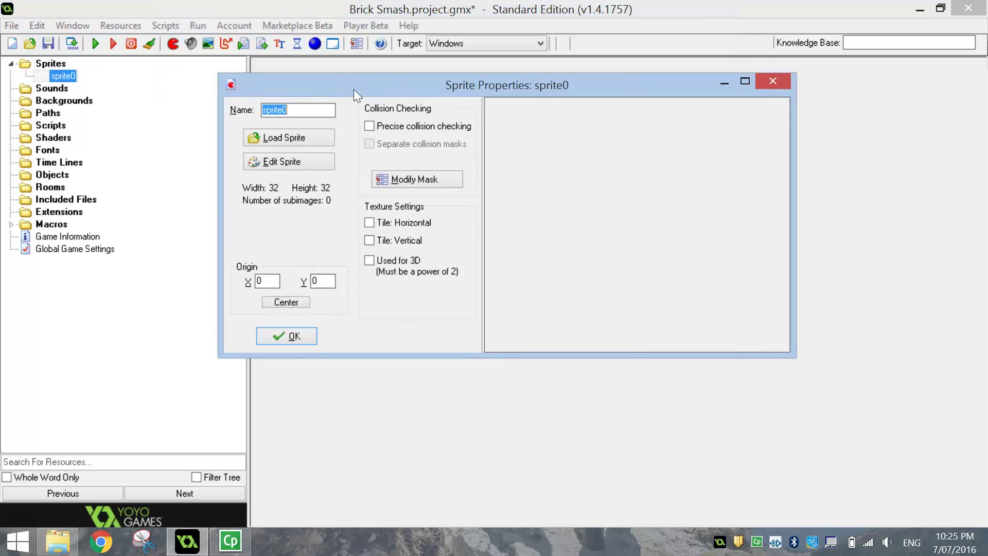
pyautogui.click(295, 140)
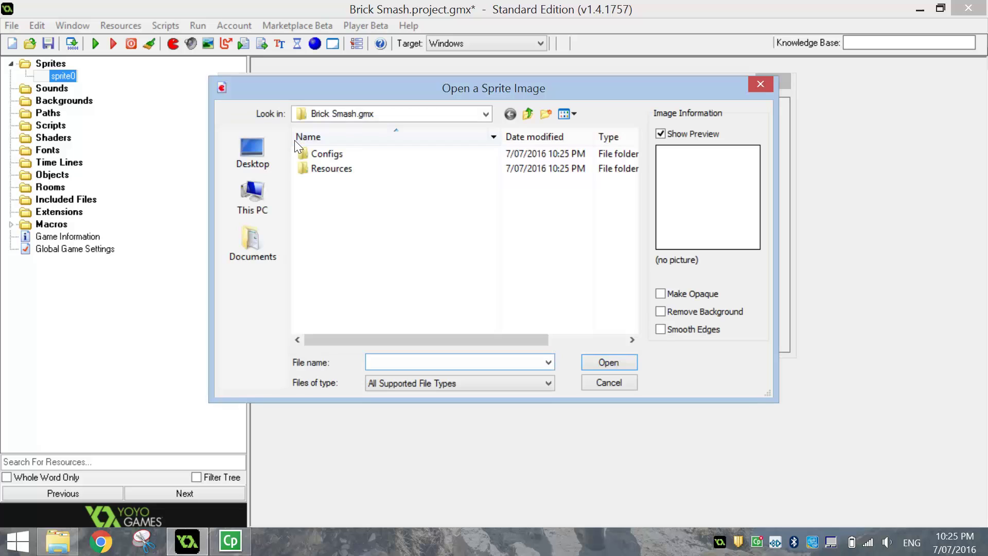
pyautogui.click(325, 170)
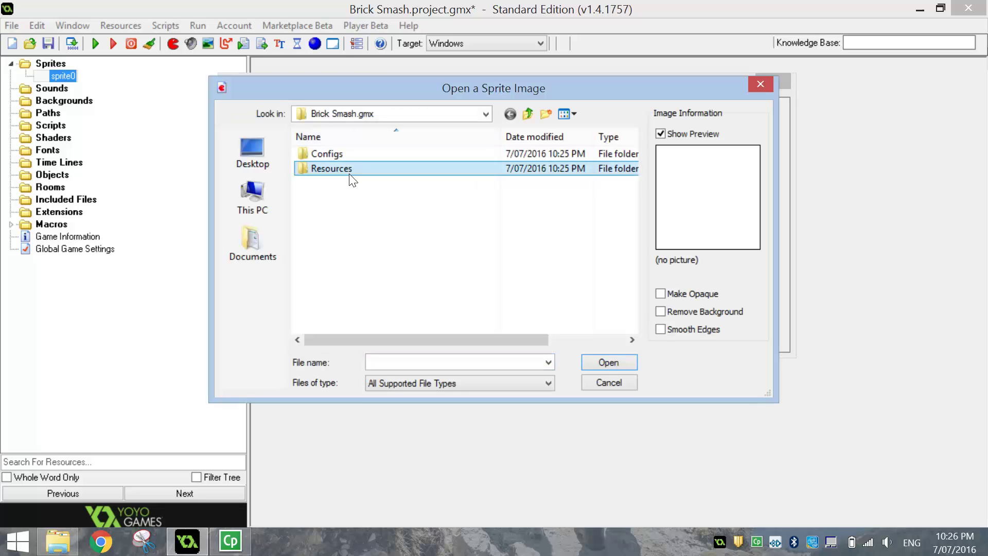
pyautogui.click(332, 184)
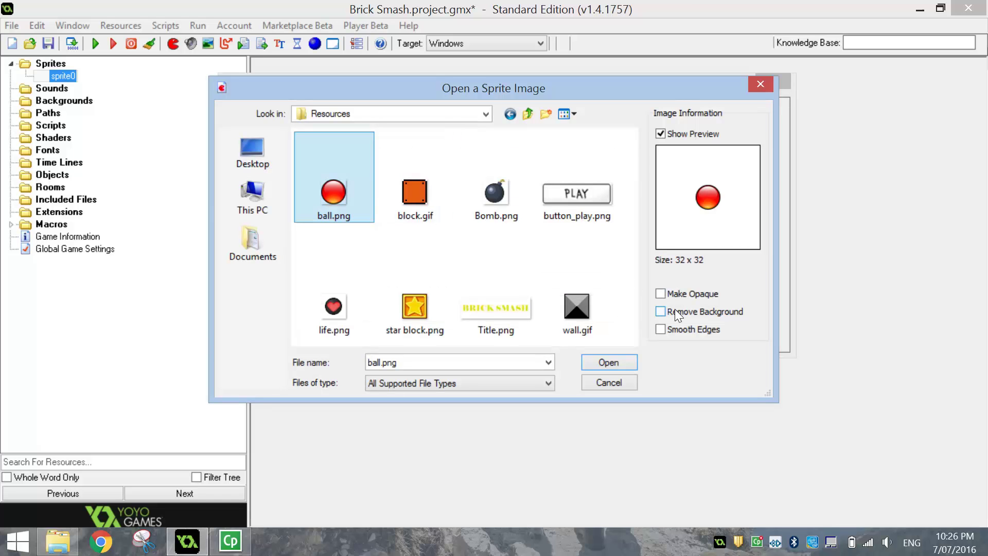
pyautogui.click(629, 364)
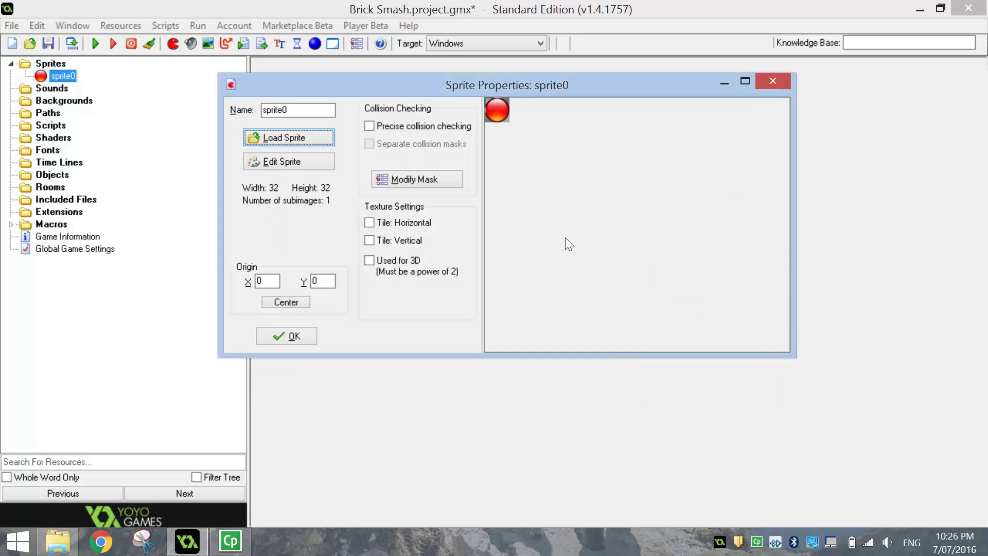
# Step: Name the ball sprite spr_ball and save its properties
pyautogui.doubleClick(297, 110)
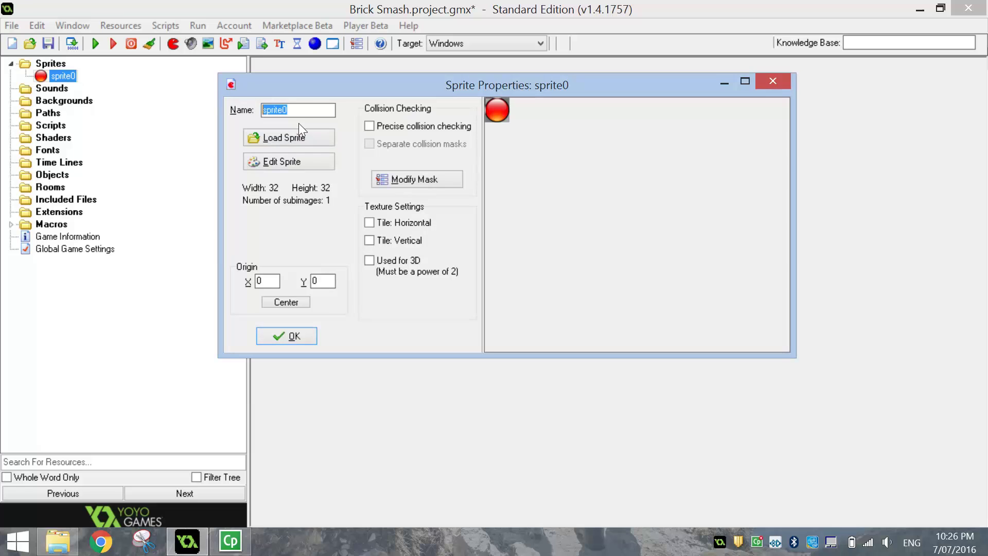
pyautogui.write('spr')
pyautogui.click(290, 338)
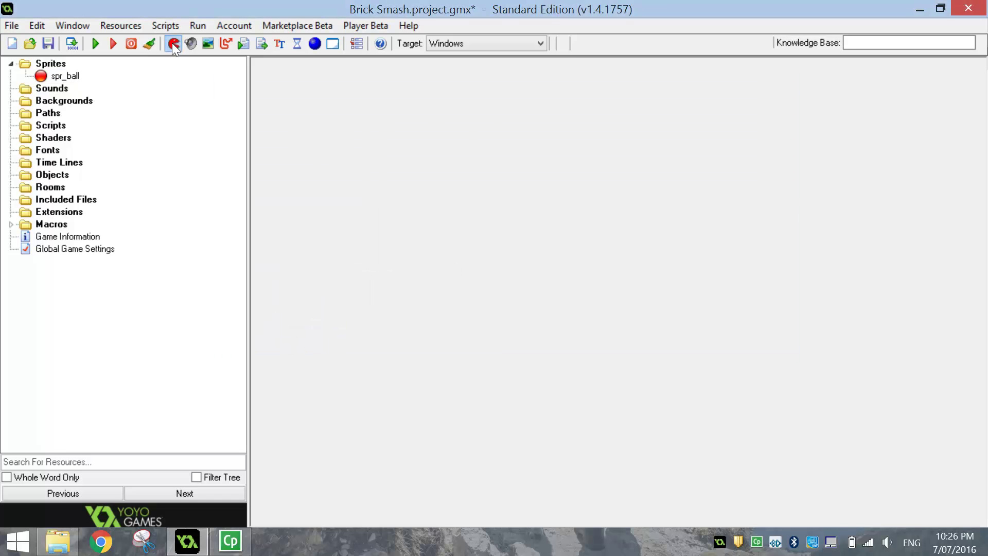
# Step: Create another sprite from block.gif in the Resources folder, toggling the Remove Background option before loading it
pyautogui.click(173, 43)
pyautogui.click(293, 134)
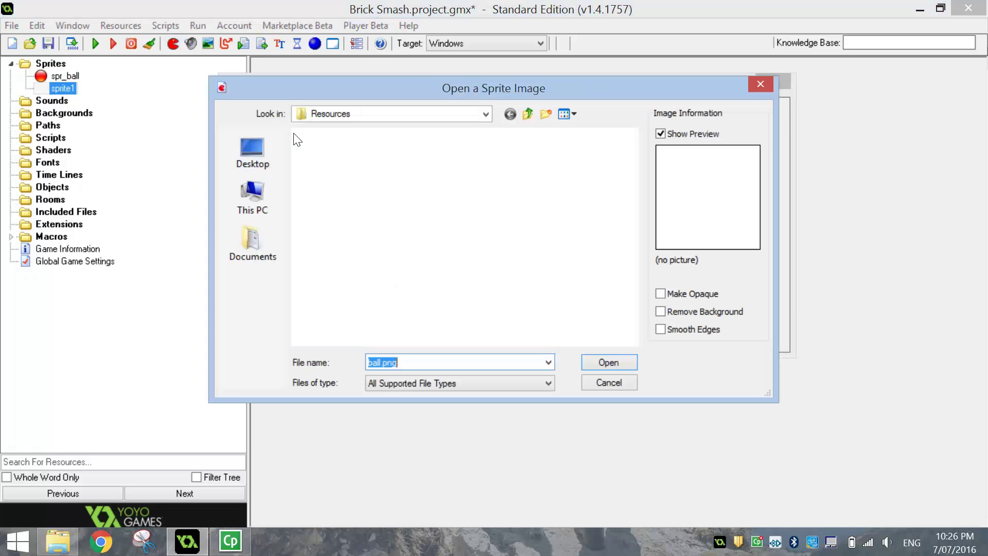
pyautogui.click(419, 204)
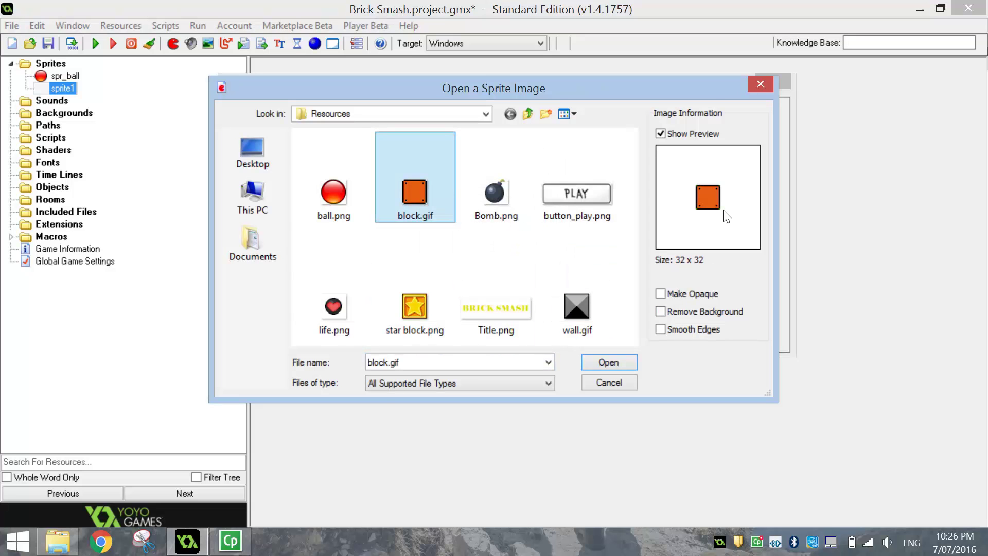
pyautogui.click(694, 316)
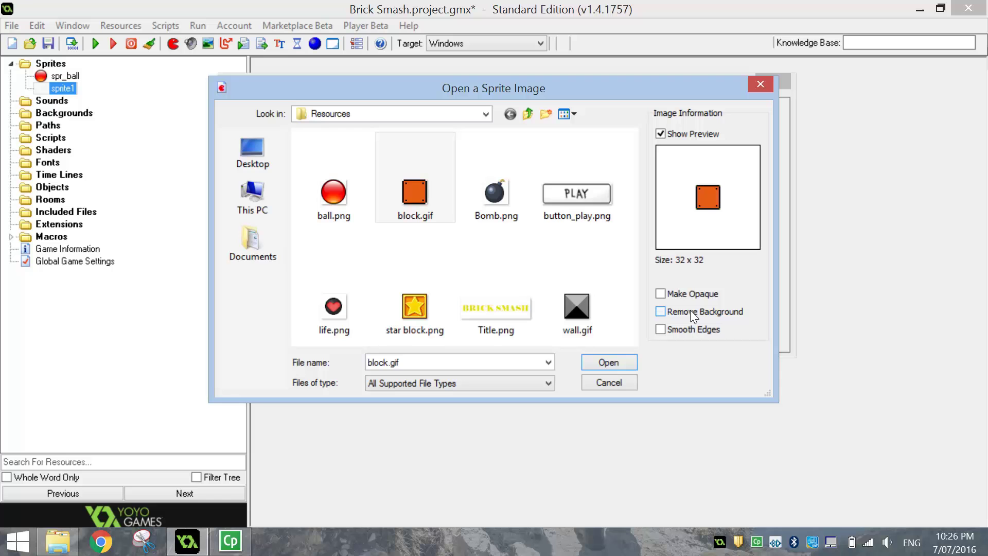
pyautogui.click(694, 315)
pyautogui.click(634, 363)
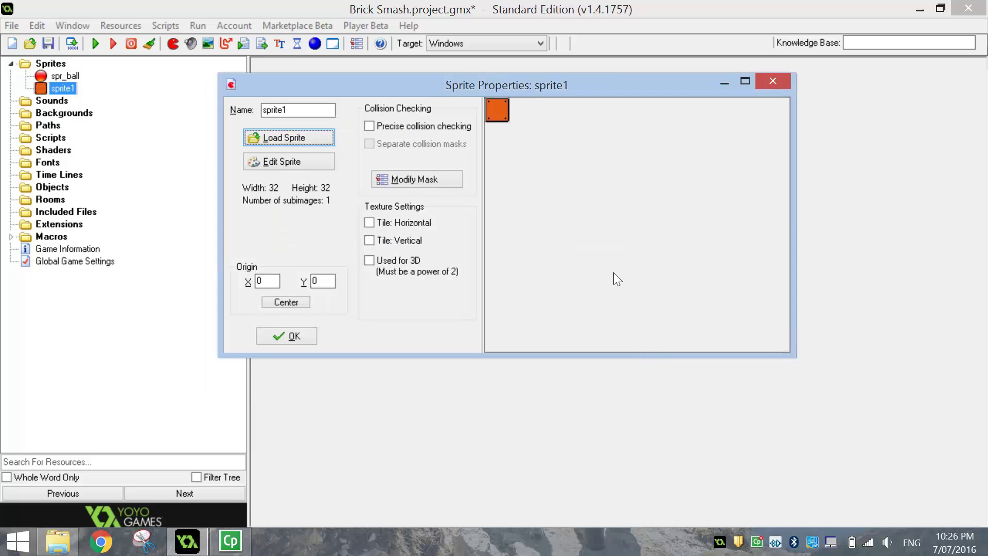
# Step: Name the block sprite spr_orange and save its properties
pyautogui.hotkey('shift', 'Tab')
pyautogui.write('spr_')
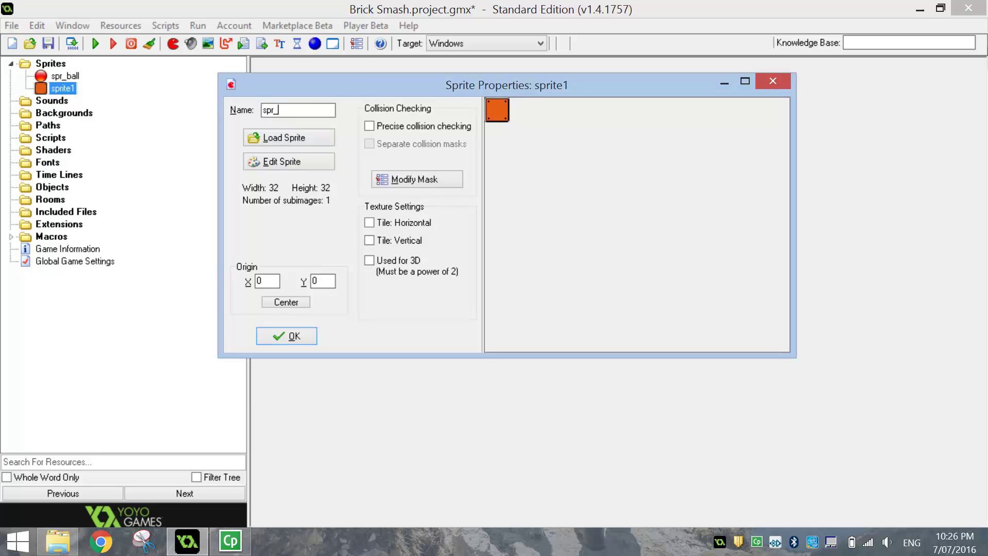
pyautogui.write('orange')
pyautogui.click(269, 342)
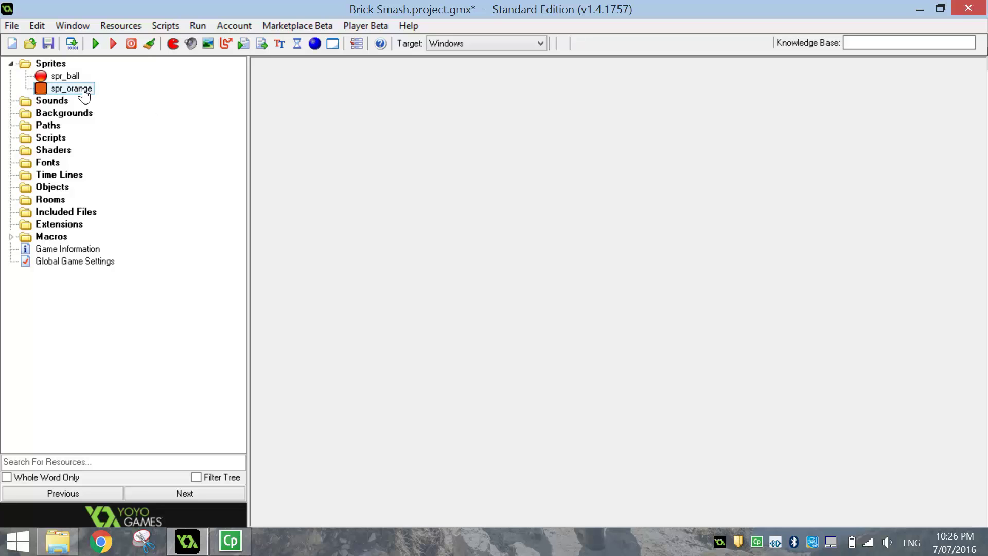
# Step: Duplicate the spr_orange sprite and name the copy spr_yellow
pyautogui.rightClick(62, 92)
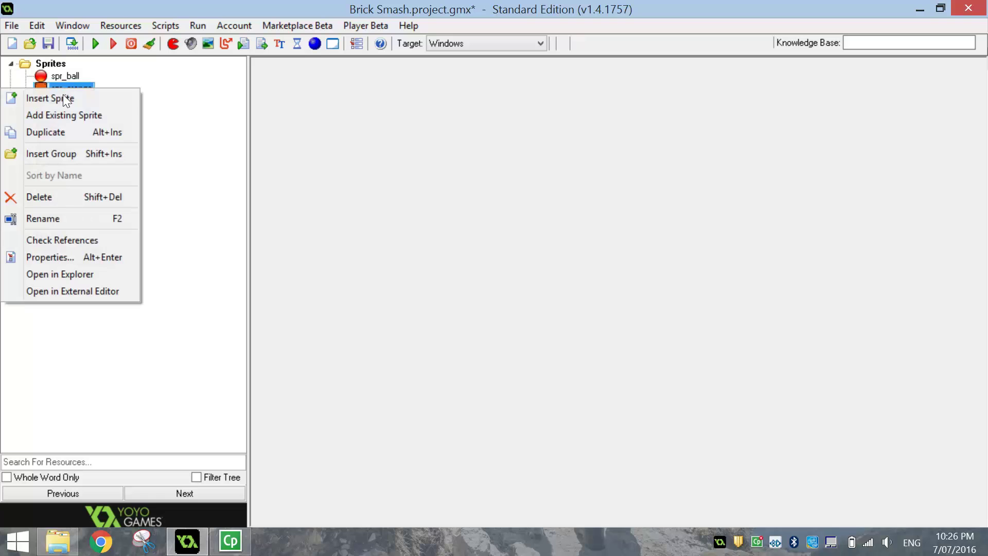
pyautogui.click(64, 130)
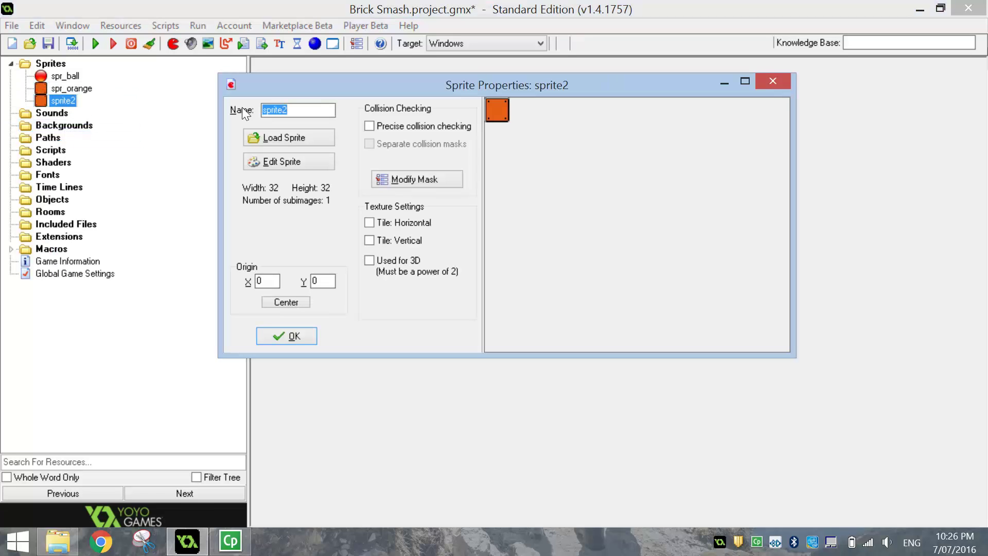
pyautogui.write('spr_yellow')
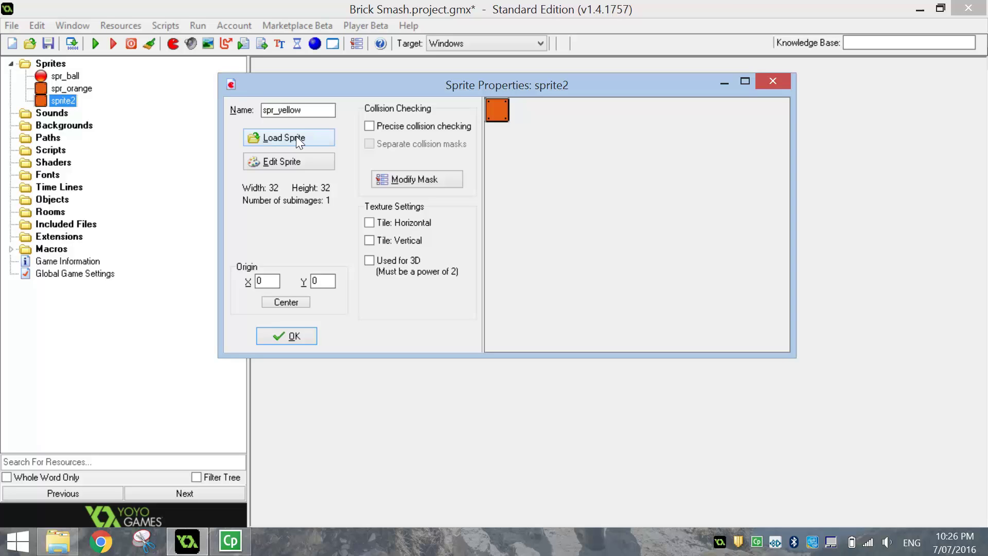
# Step: Fill the spr_yellow block image with yellow and save the edited sprite
pyautogui.click(292, 162)
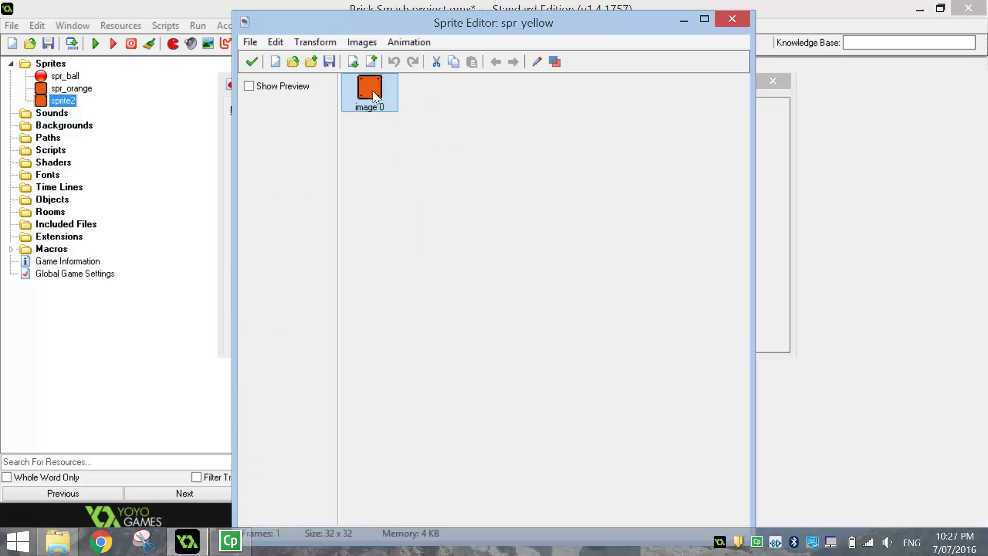
pyautogui.doubleClick(372, 94)
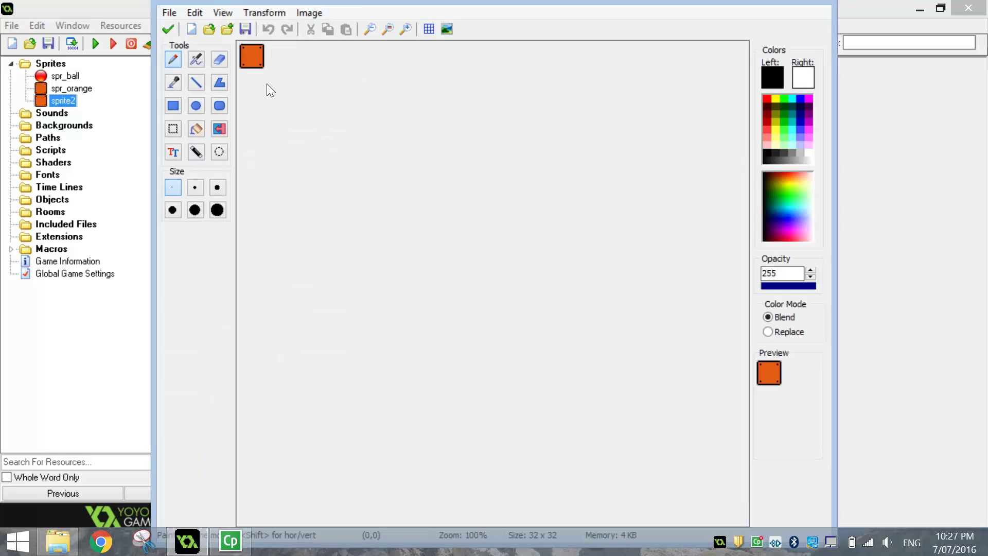
pyautogui.click(196, 129)
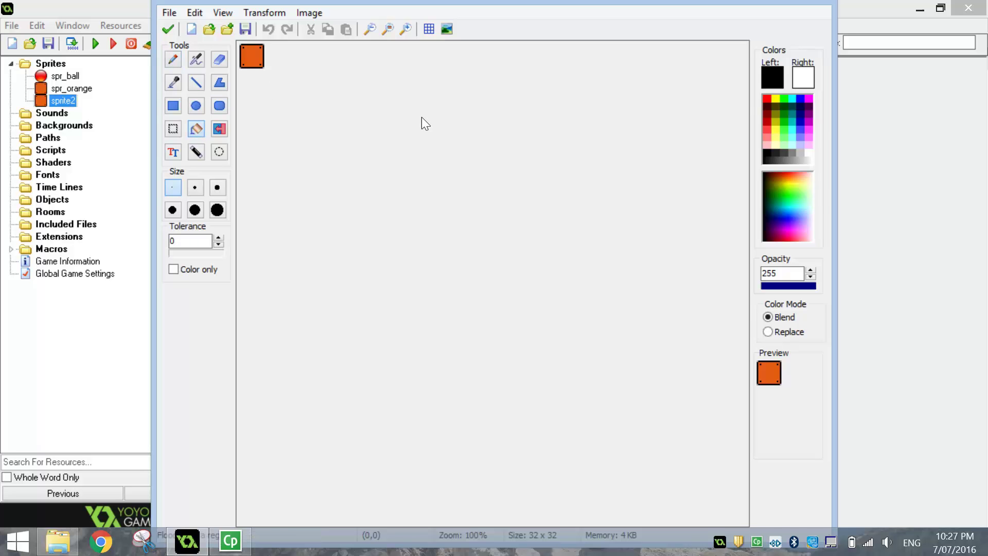
pyautogui.click(776, 98)
pyautogui.click(255, 53)
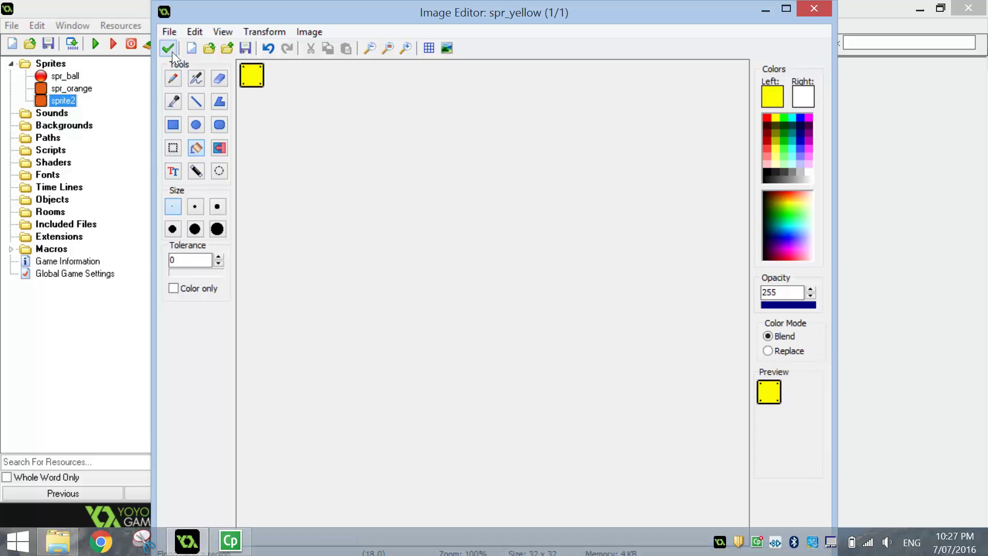
pyautogui.click(171, 50)
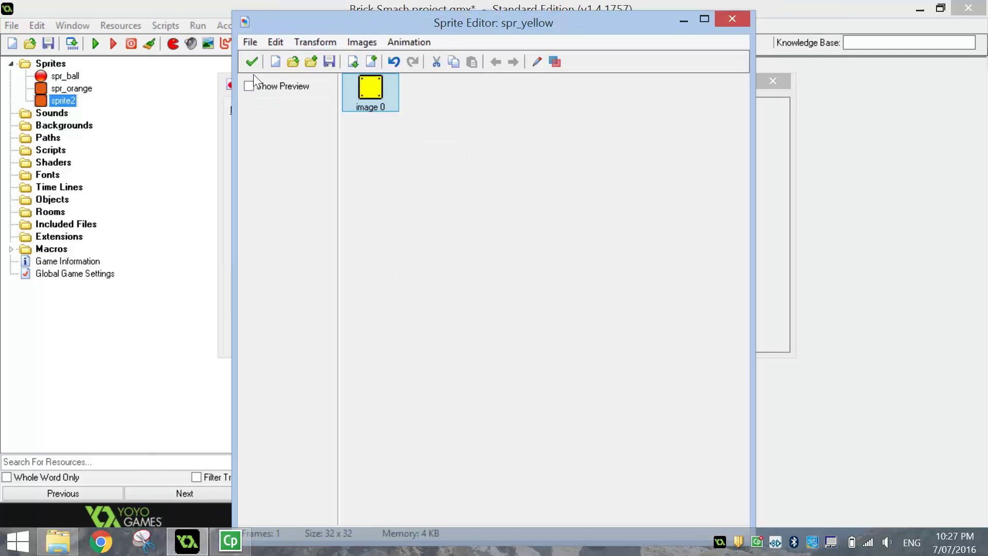
pyautogui.click(251, 61)
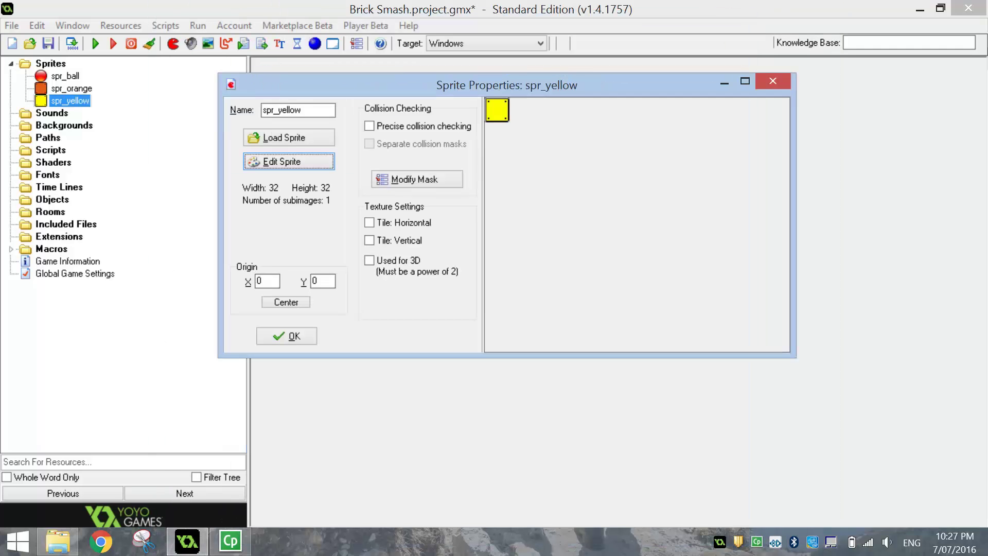
pyautogui.click(293, 336)
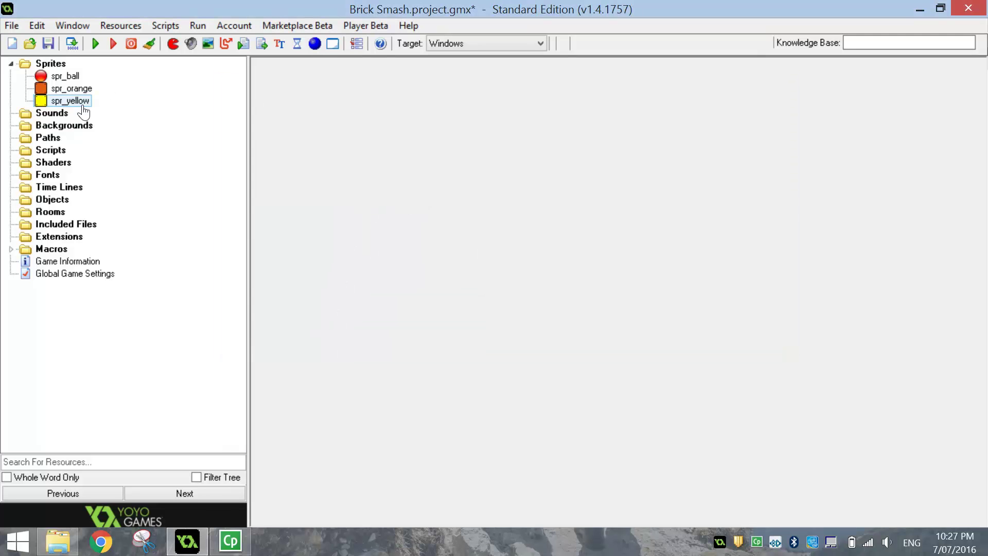
# Step: Duplicate the spr_yellow sprite and name the copy spr_red
pyautogui.rightClick(80, 103)
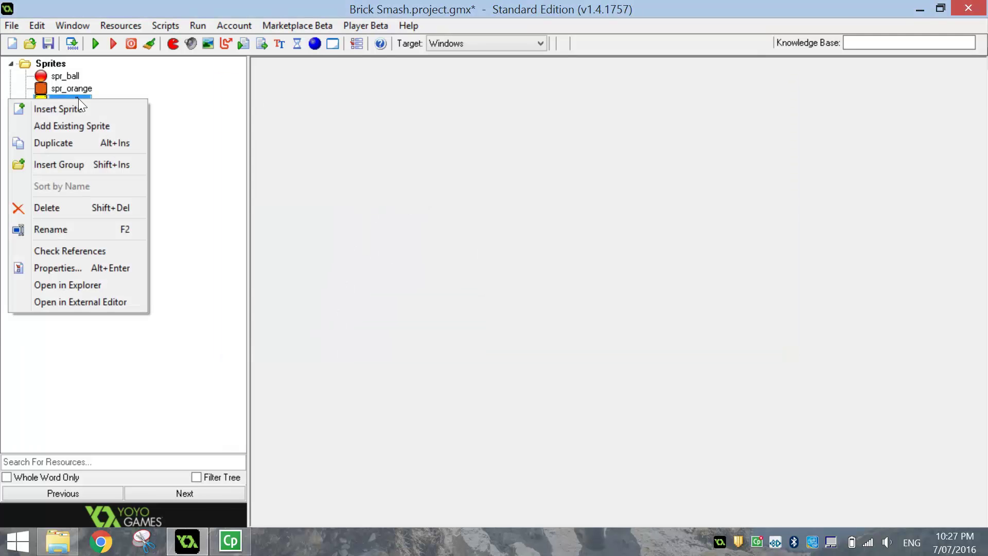
pyautogui.click(73, 142)
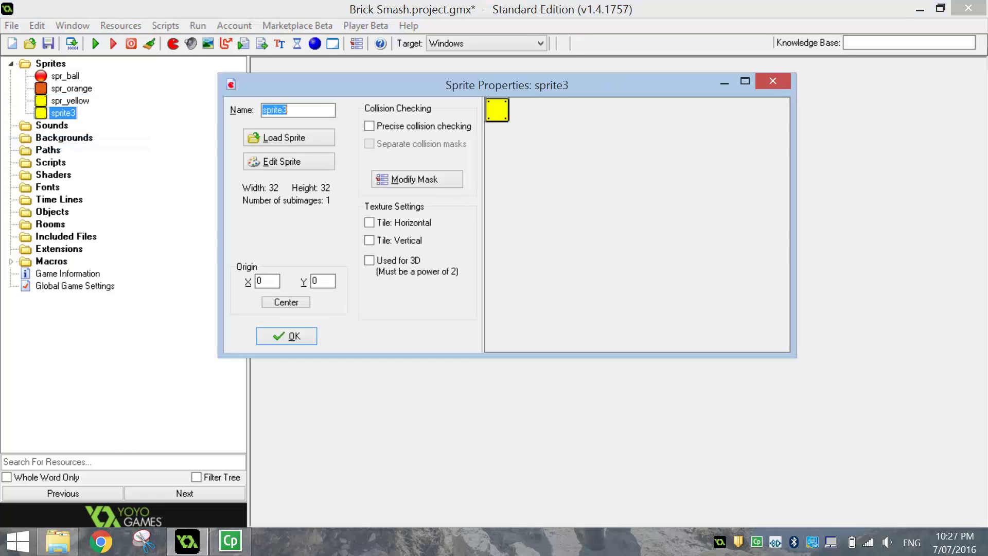
pyautogui.write('spr_red')
# Step: Fill the spr_red block image with red and save the edited sprite
pyautogui.click(298, 162)
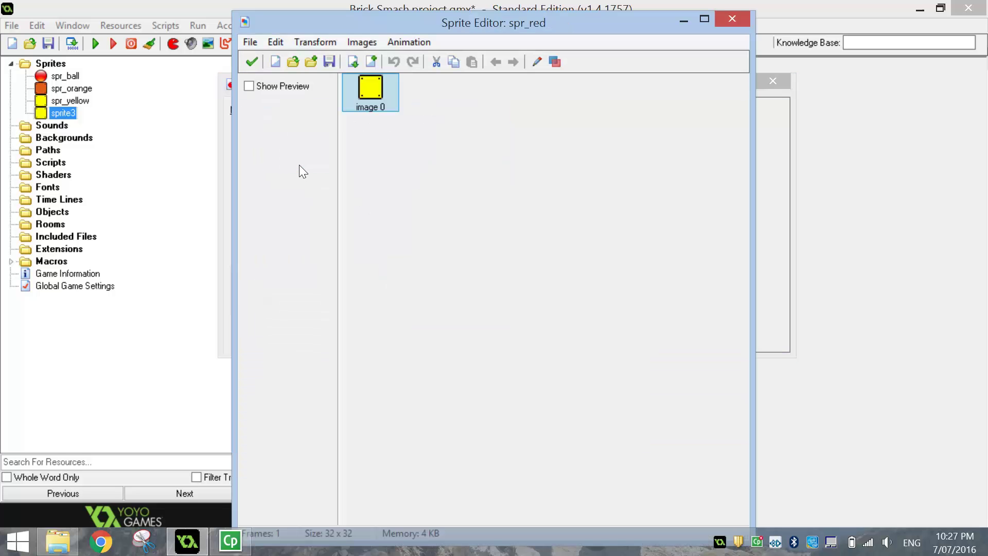
pyautogui.doubleClick(374, 92)
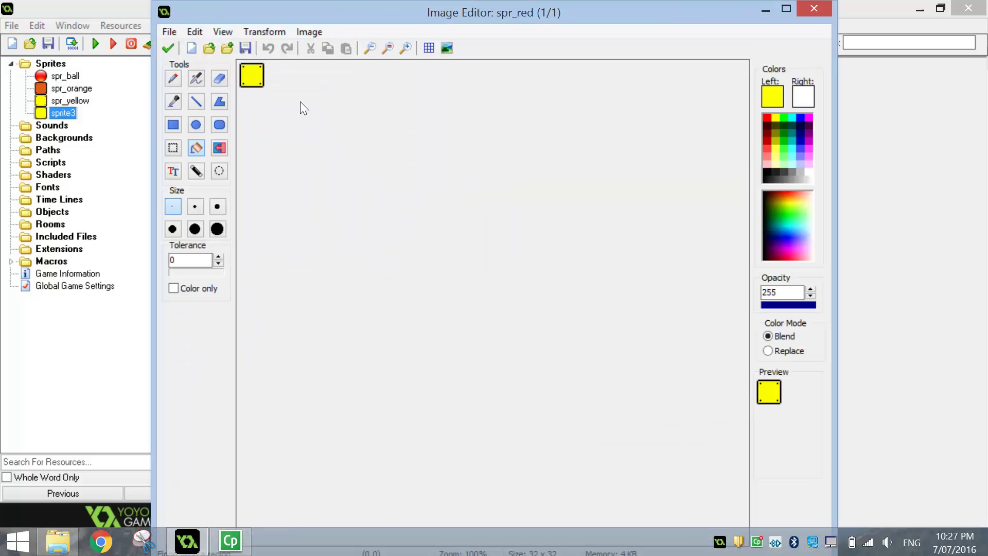
pyautogui.click(766, 118)
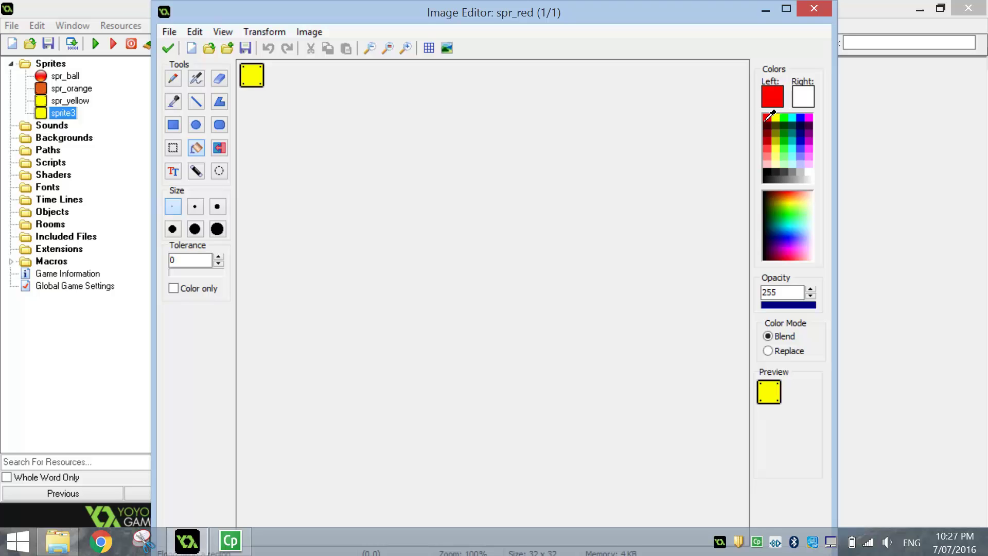
pyautogui.click(255, 75)
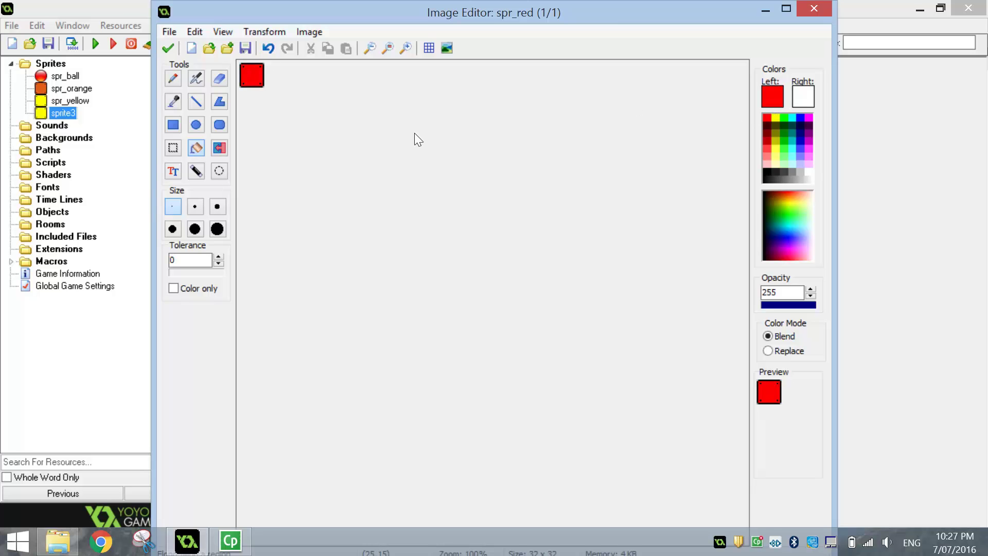
pyautogui.click(167, 49)
pyautogui.click(251, 62)
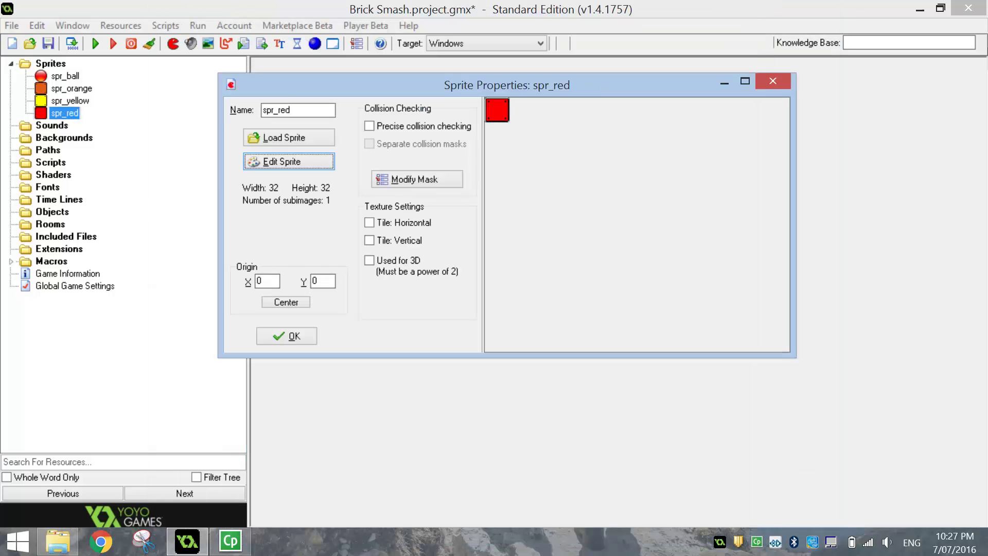
pyautogui.click(303, 336)
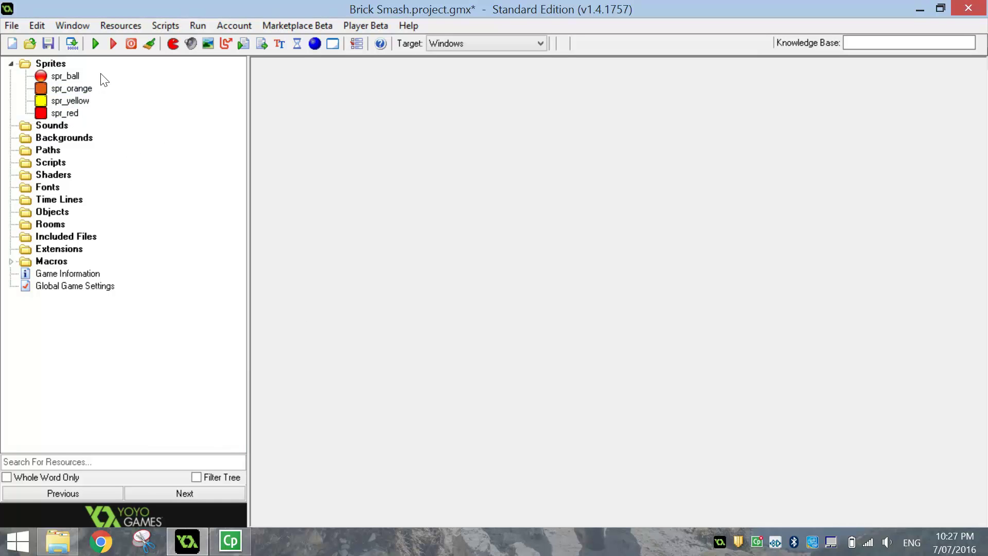
# Step: Create a sprite from star block.png and name it spr_star
pyautogui.click(172, 44)
pyautogui.click(272, 138)
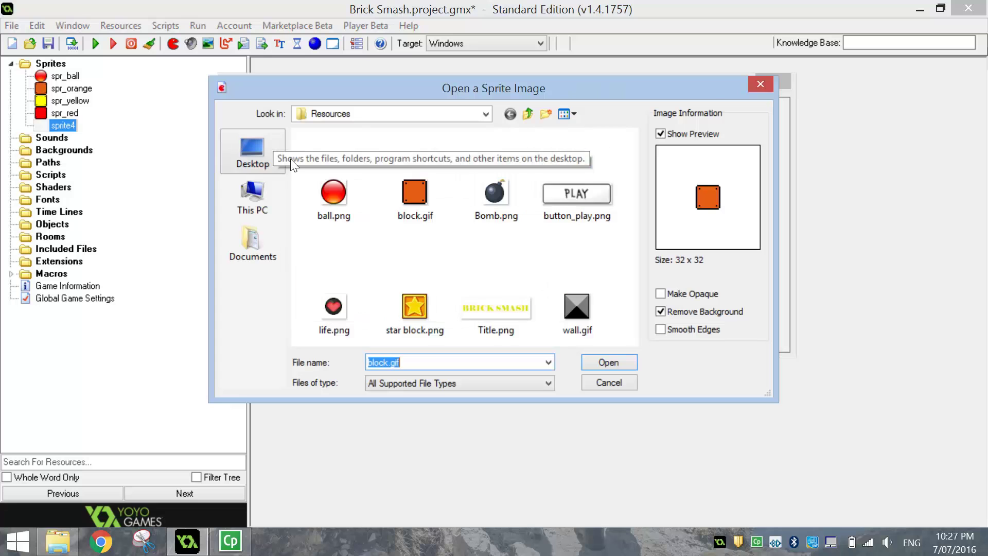
pyautogui.click(405, 298)
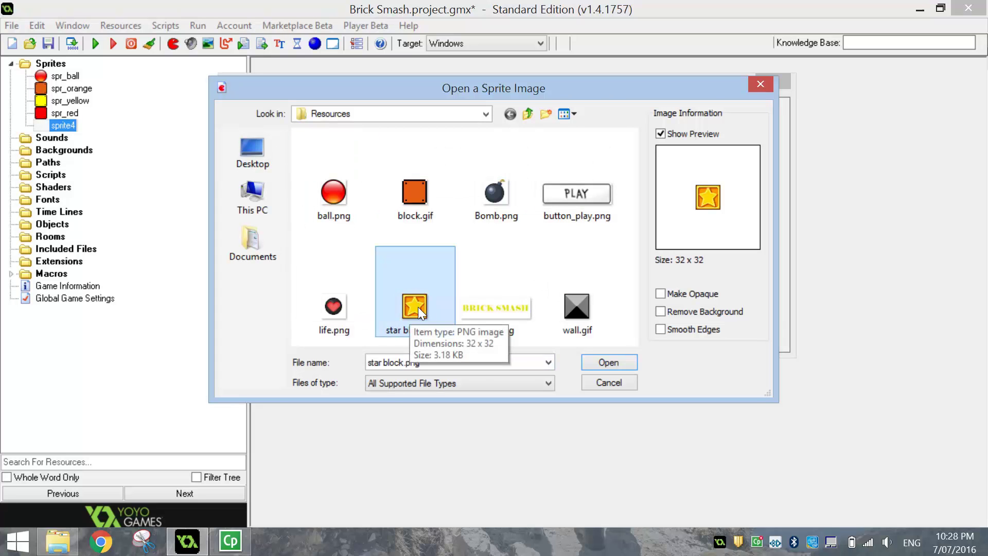
pyautogui.click(682, 316)
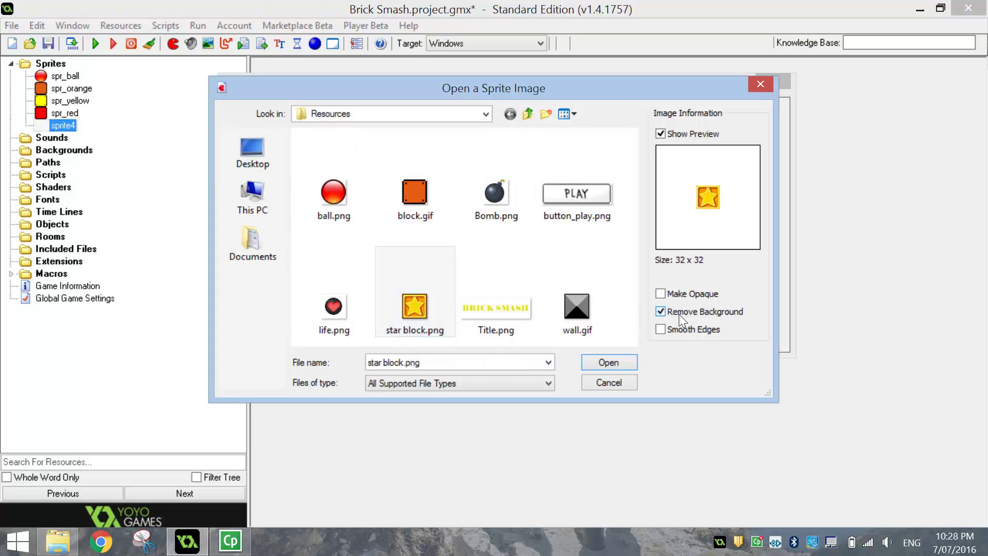
pyautogui.click(690, 311)
pyautogui.click(618, 362)
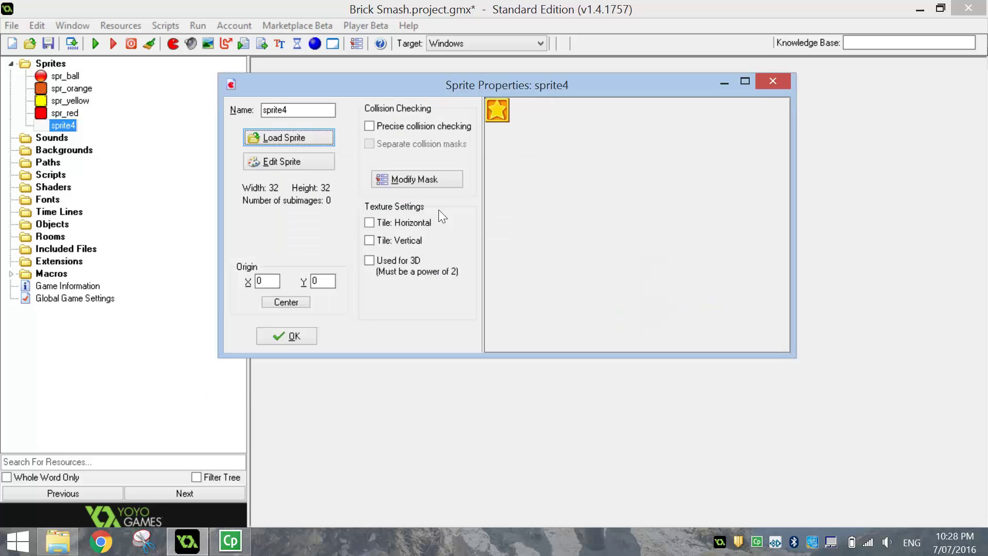
pyautogui.hotkey('shift', 'Tab')
pyautogui.write('sp')
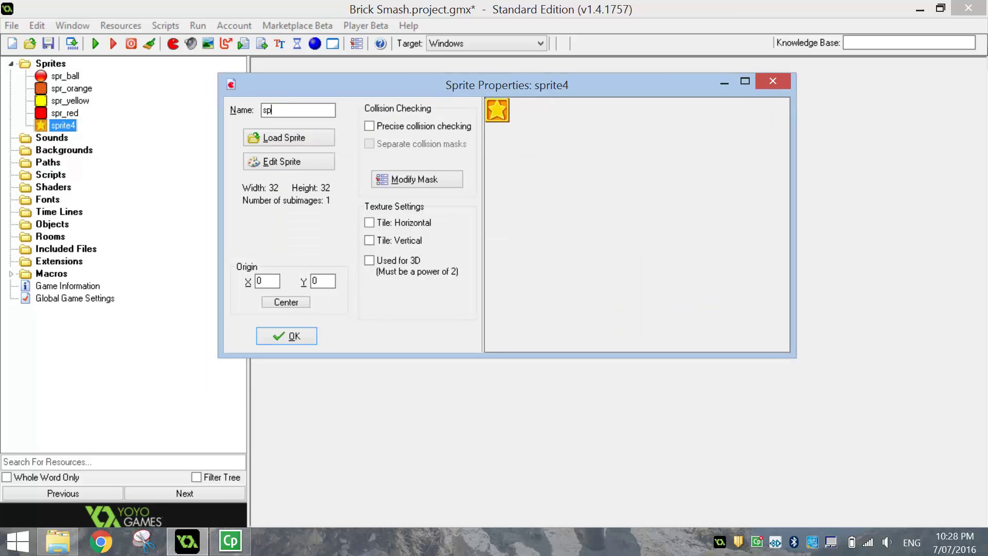
pyautogui.write('r_star')
pyautogui.click(294, 336)
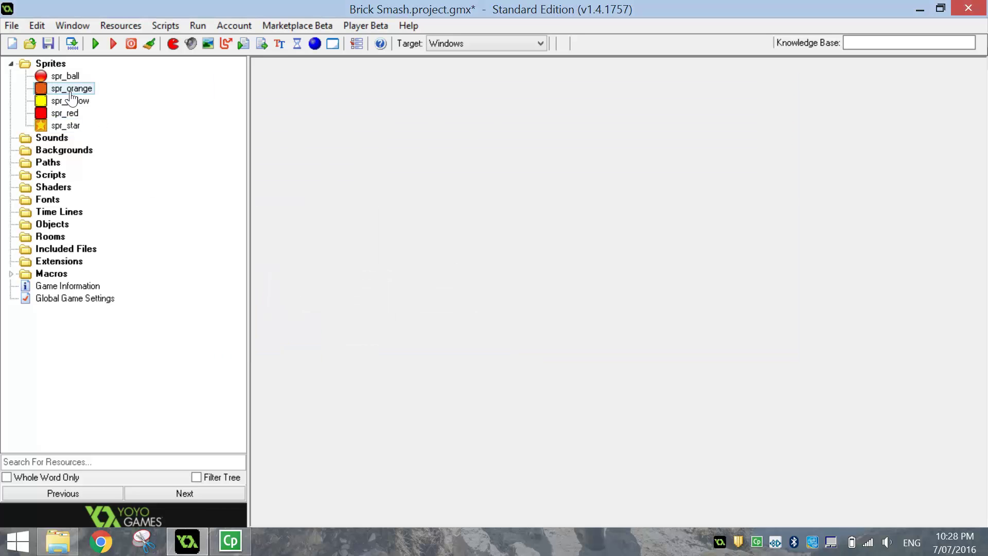
# Step: Create a sprite from Bomb.png and name it spr_bomb
pyautogui.click(173, 44)
pyautogui.click(302, 138)
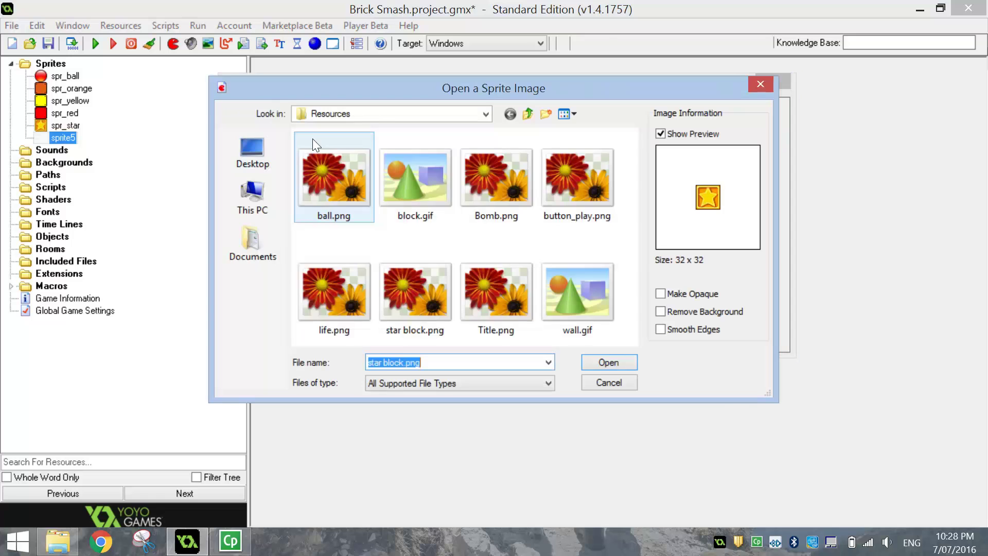
pyautogui.click(515, 174)
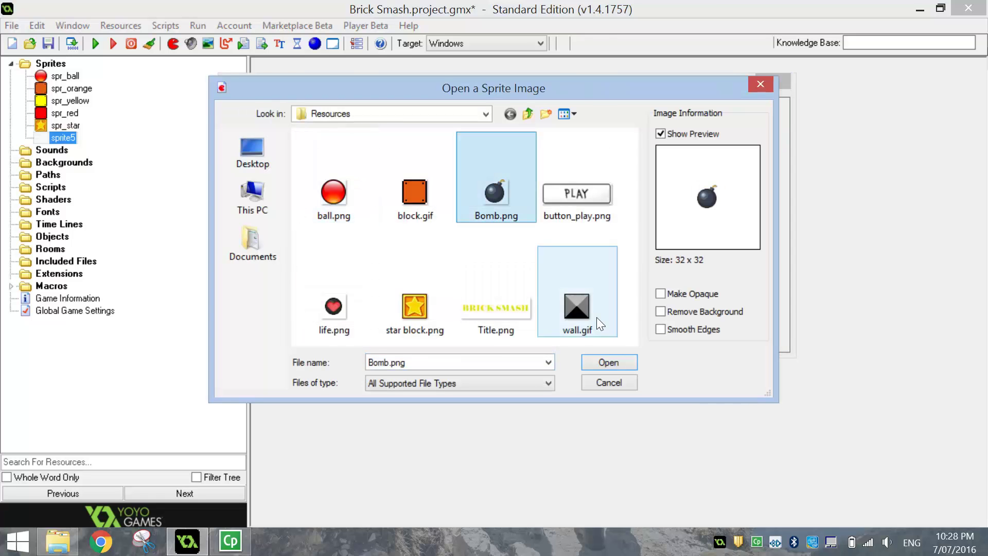
pyautogui.click(609, 362)
pyautogui.doubleClick(296, 110)
pyautogui.write('spr_bomb')
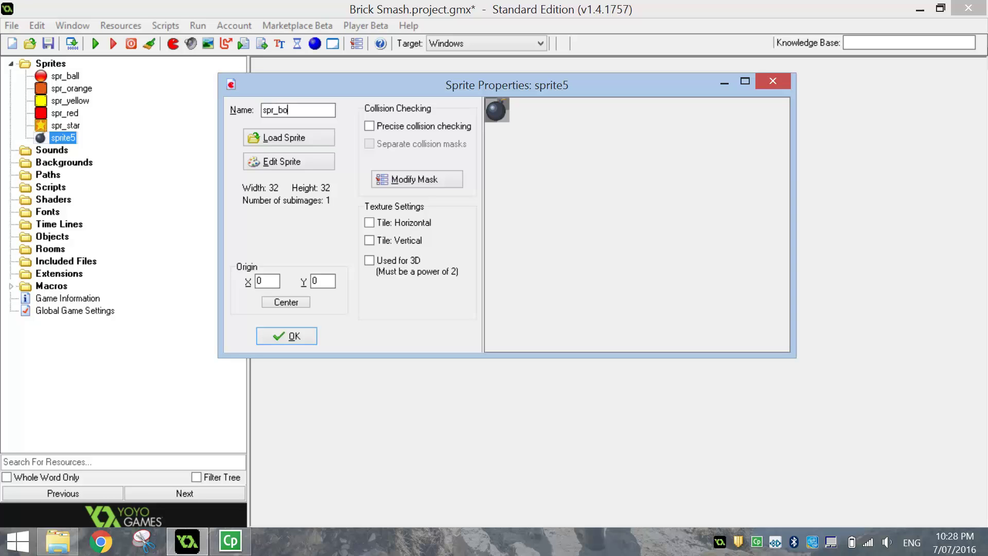
pyautogui.click(294, 340)
# Step: Create a sprite from button_play.png and name it spr_play
pyautogui.click(172, 44)
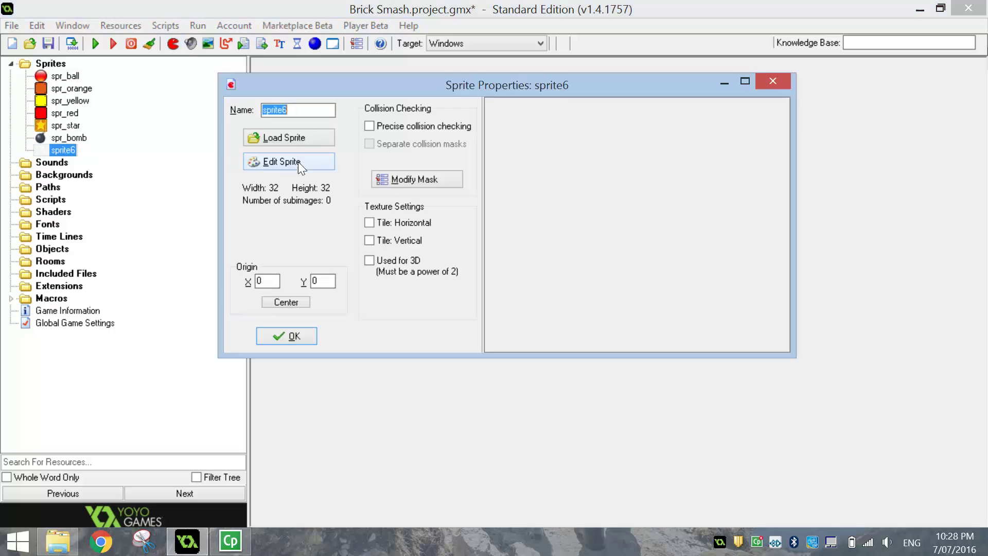
pyautogui.click(296, 134)
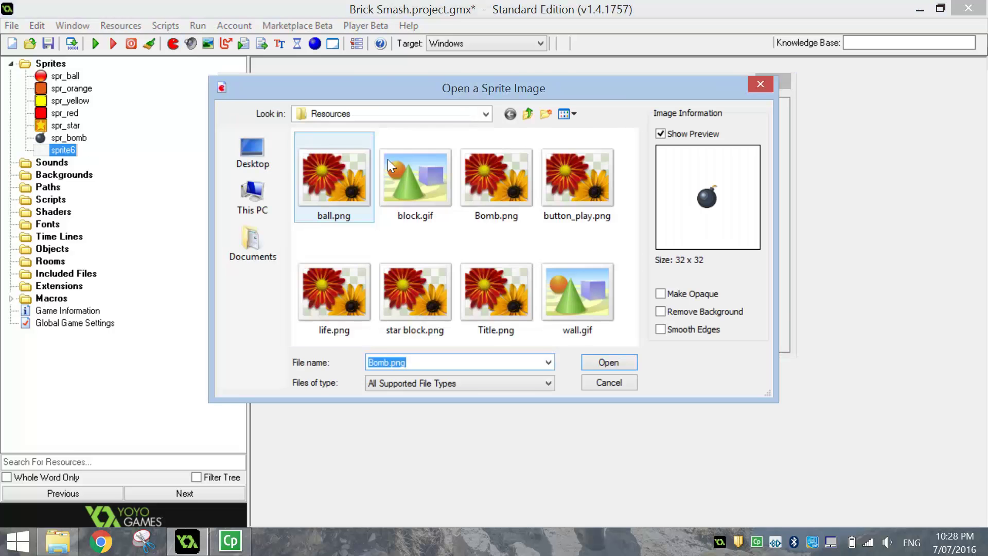
pyautogui.click(600, 221)
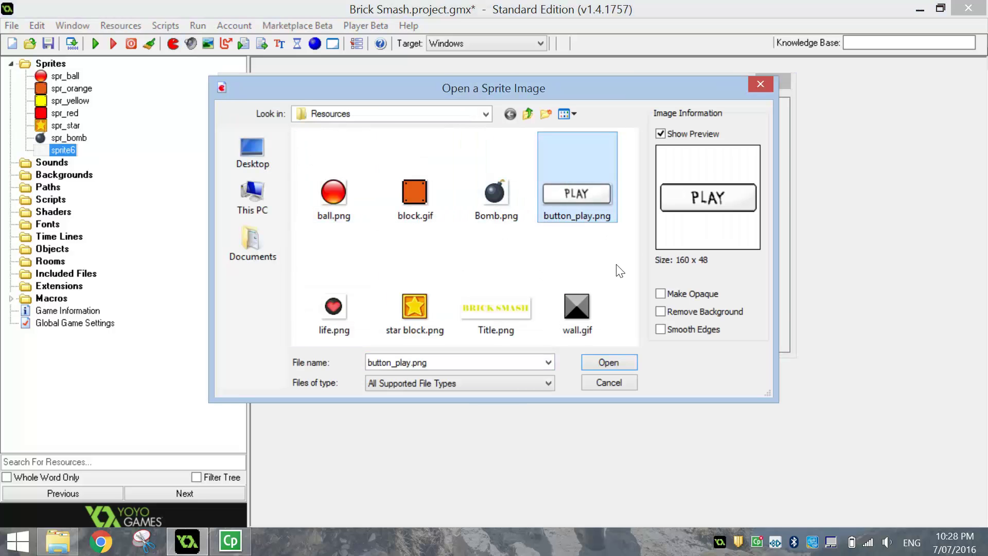
pyautogui.click(608, 362)
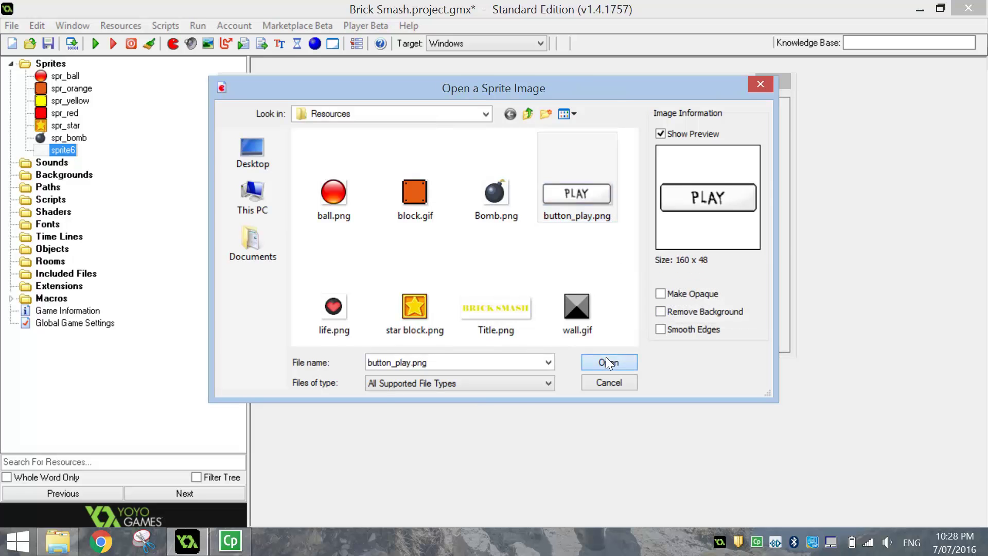
pyautogui.hotkey('shift', 'Tab')
pyautogui.write('spr')
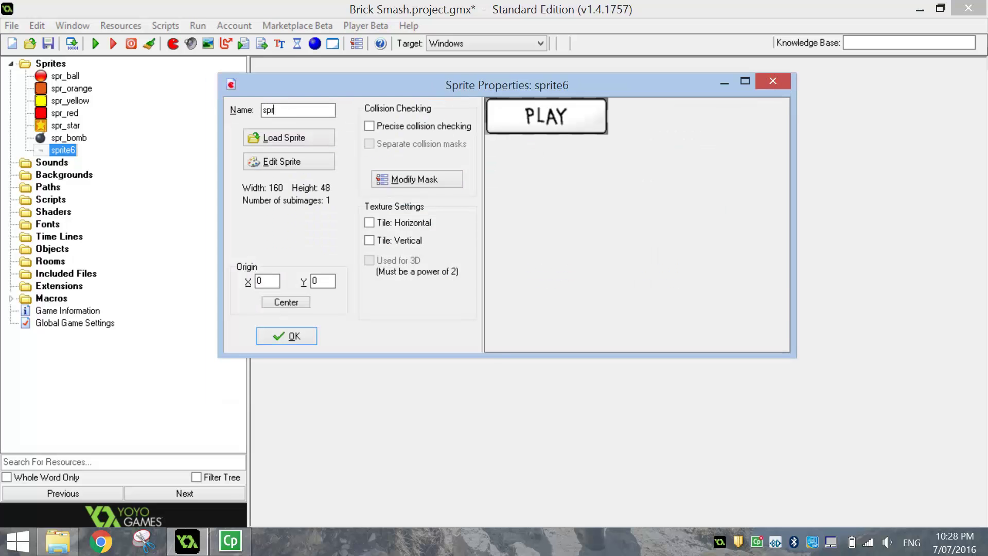
pyautogui.write('_play')
pyautogui.click(271, 336)
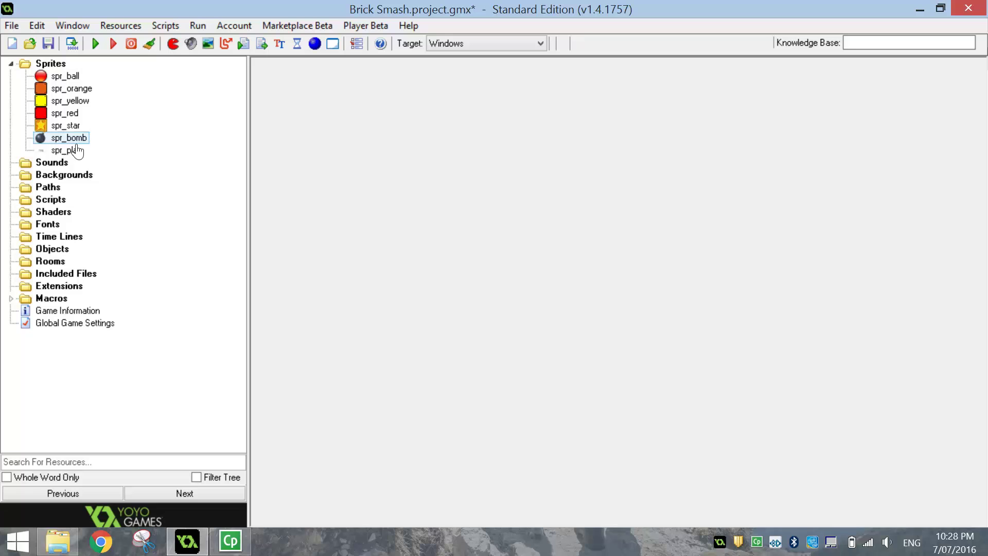
# Step: Create a sprite from life.png and name it spr_life
pyautogui.click(173, 43)
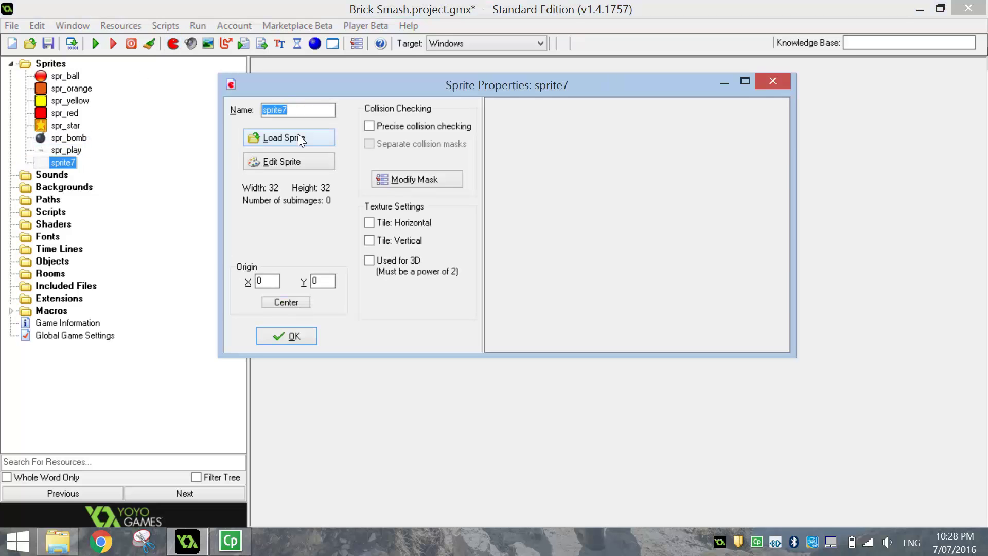
pyautogui.click(298, 136)
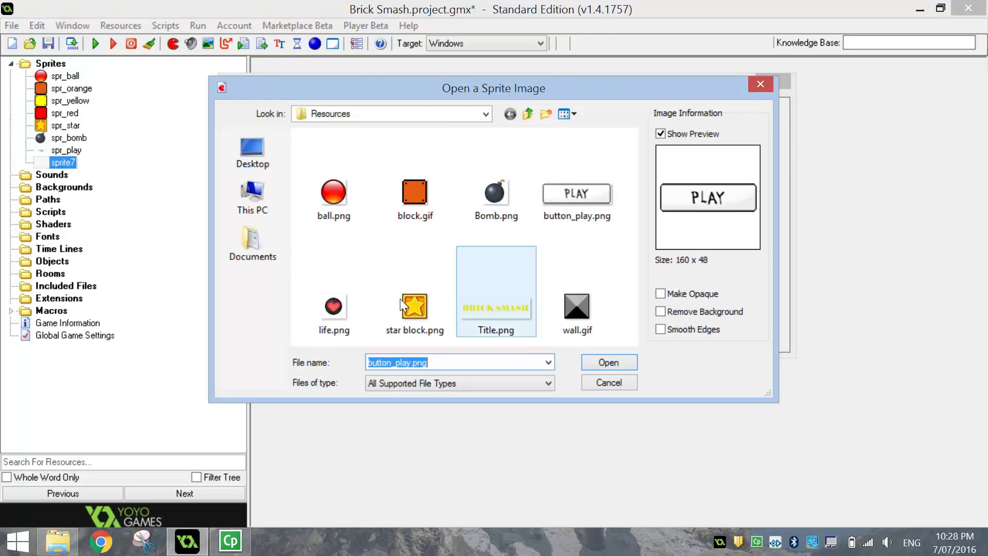
pyautogui.click(340, 306)
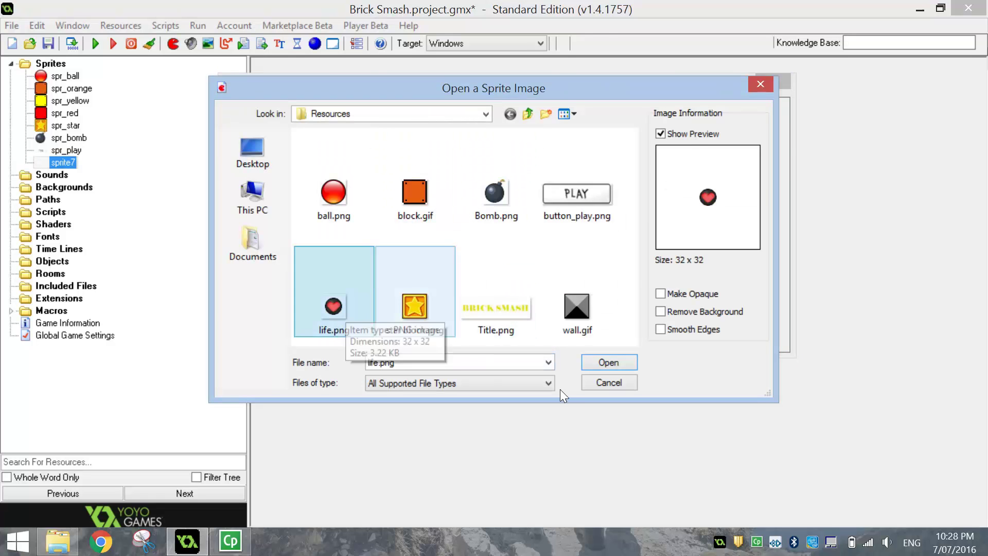
pyautogui.click(609, 362)
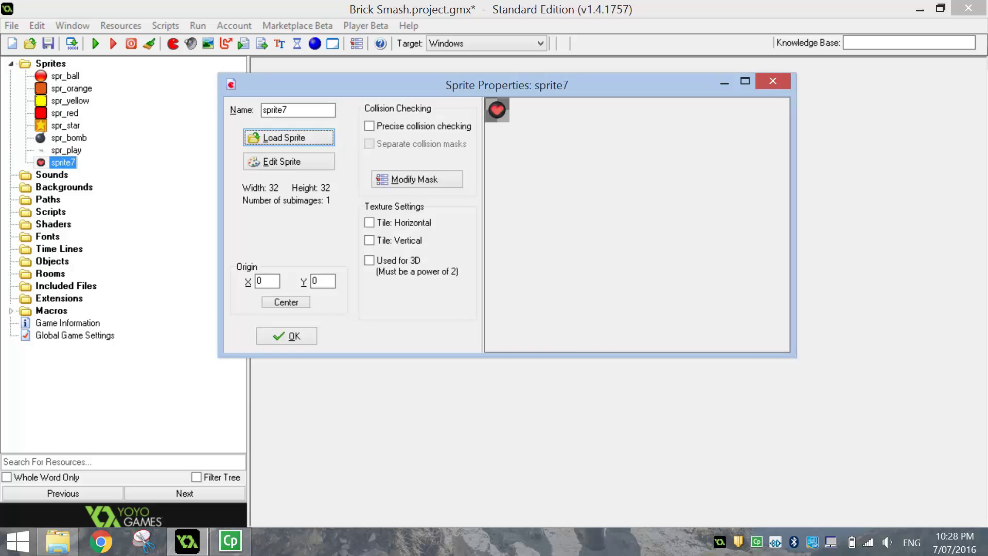
pyautogui.write('spr_life')
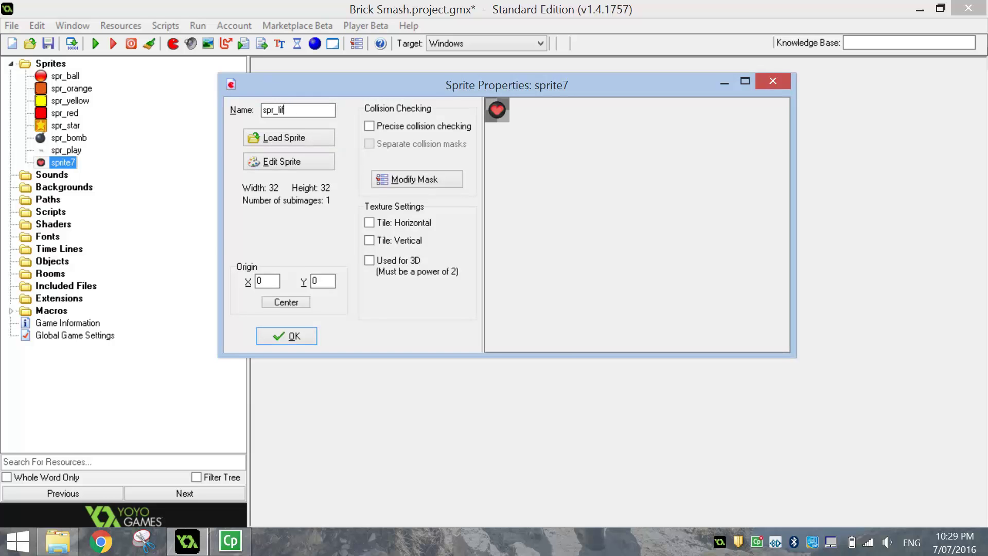
pyautogui.click(292, 333)
# Step: Create a sprite from Title.png and name it spr_title
pyautogui.click(173, 44)
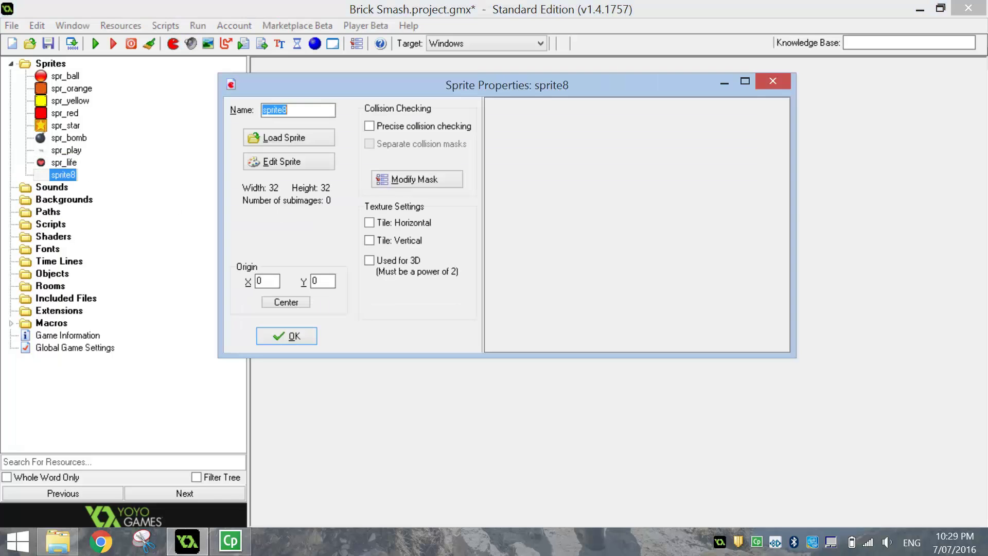
pyautogui.click(283, 135)
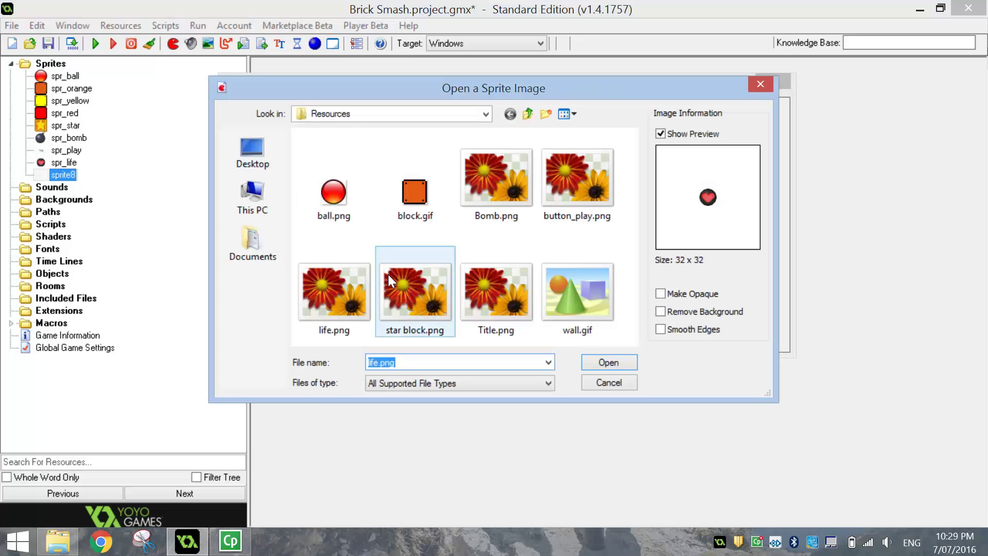
pyautogui.click(521, 299)
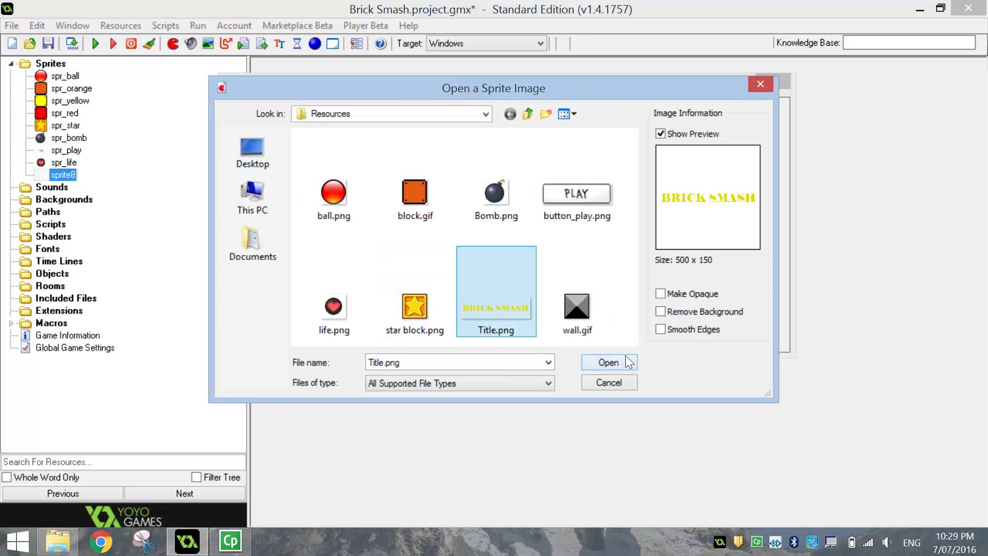
pyautogui.click(609, 362)
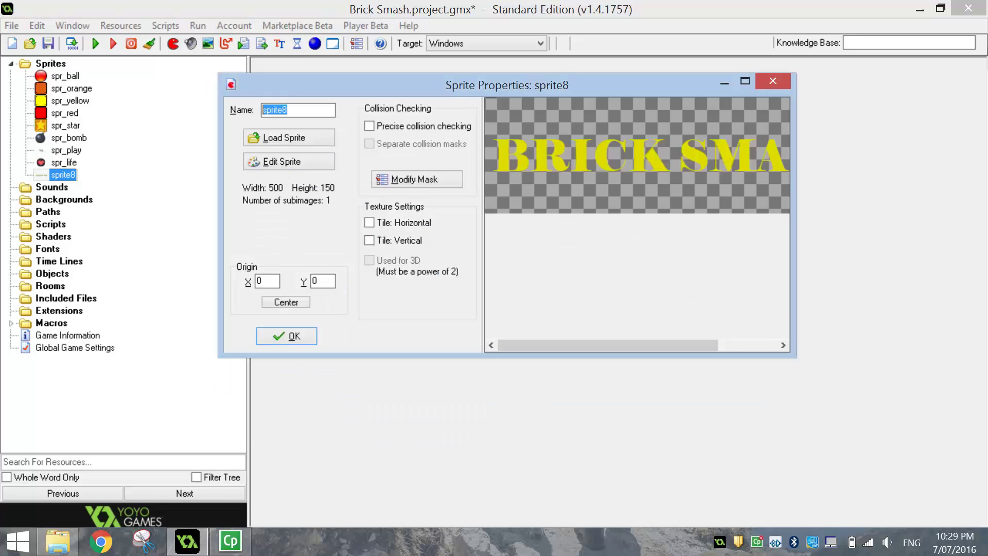
pyautogui.write('spr_title')
pyautogui.click(313, 337)
# Step: Create a sprite from wall.gif and name it spr_wall
pyautogui.click(168, 45)
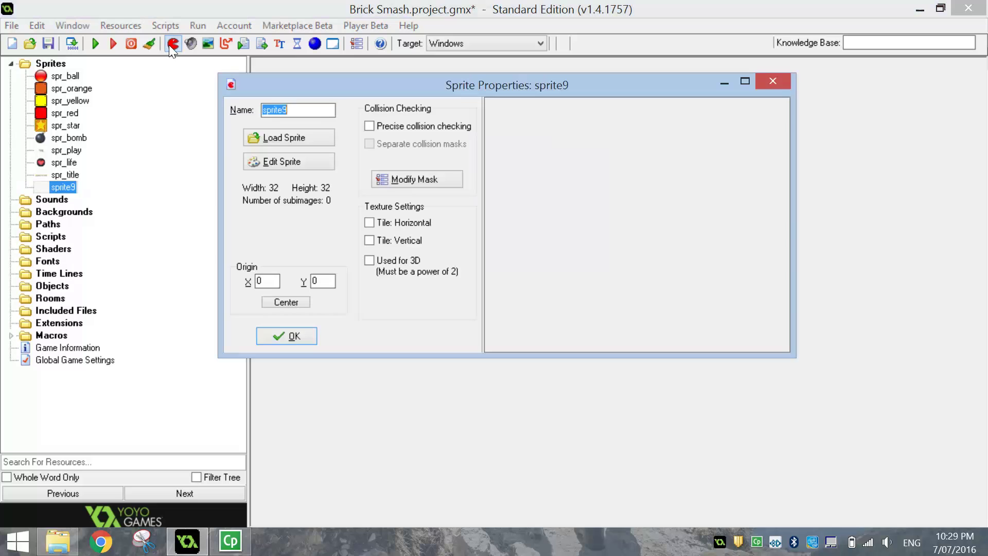
pyautogui.click(279, 133)
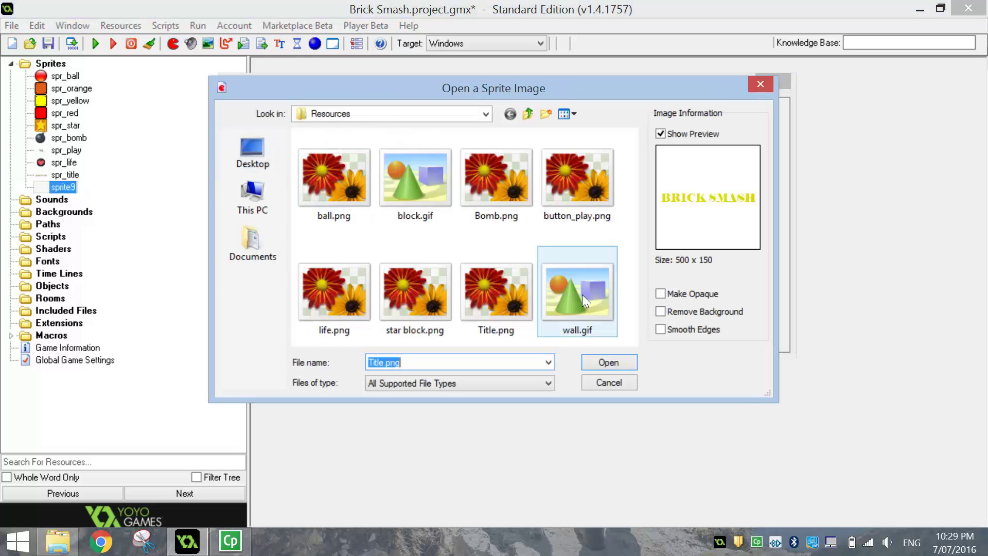
pyautogui.click(582, 294)
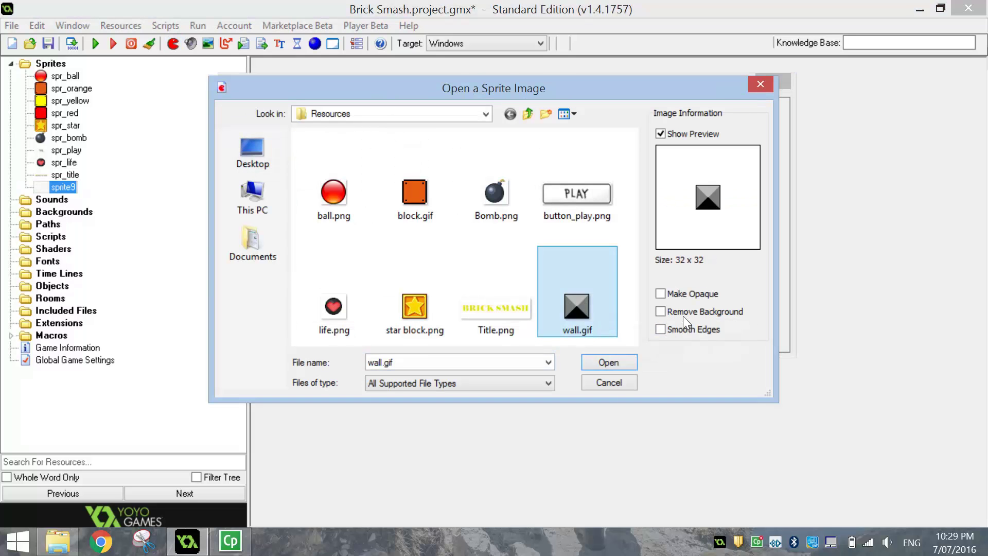
pyautogui.click(610, 365)
pyautogui.hotkey('shift', 'Tab')
pyautogui.write('spr_wall')
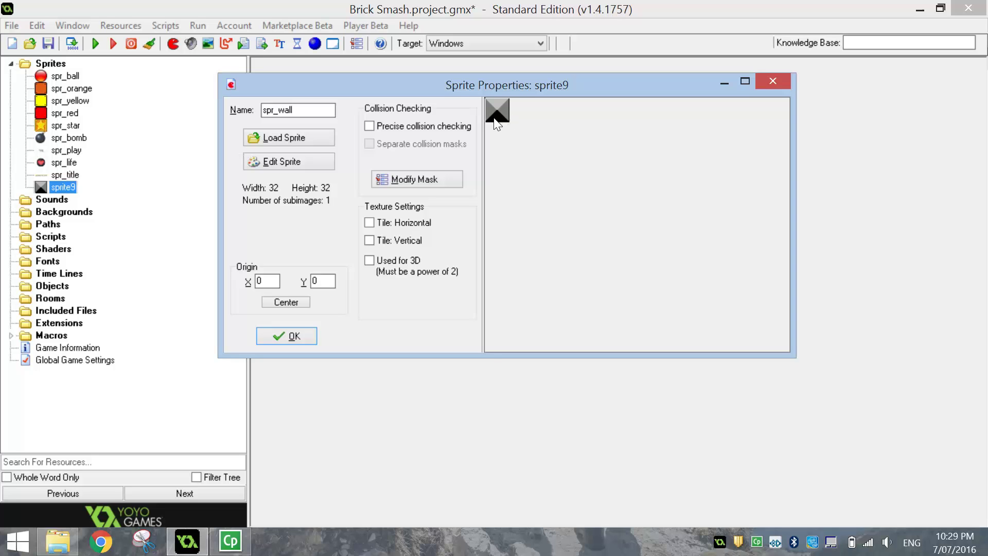
# Step: Open the spr_wall image for editing and fill its black border and lower triangle with dark purple
pyautogui.click(271, 162)
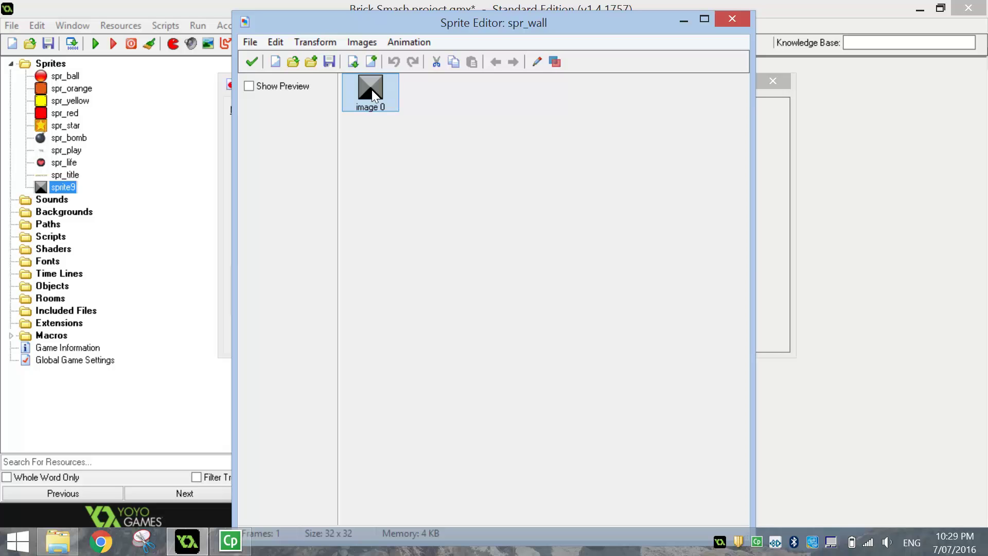
pyautogui.doubleClick(369, 94)
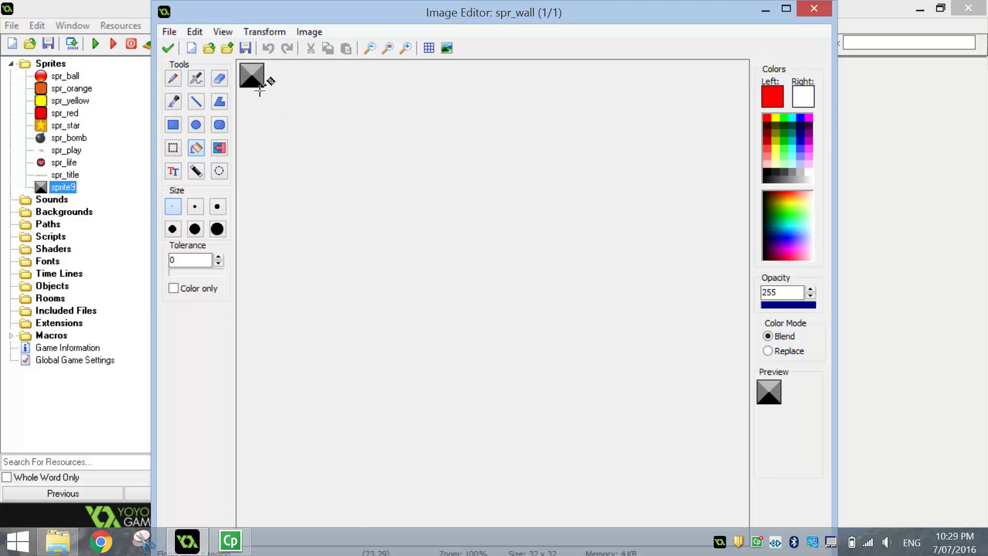
pyautogui.scroll(4, 265, 85)
pyautogui.scroll(3, 264, 110)
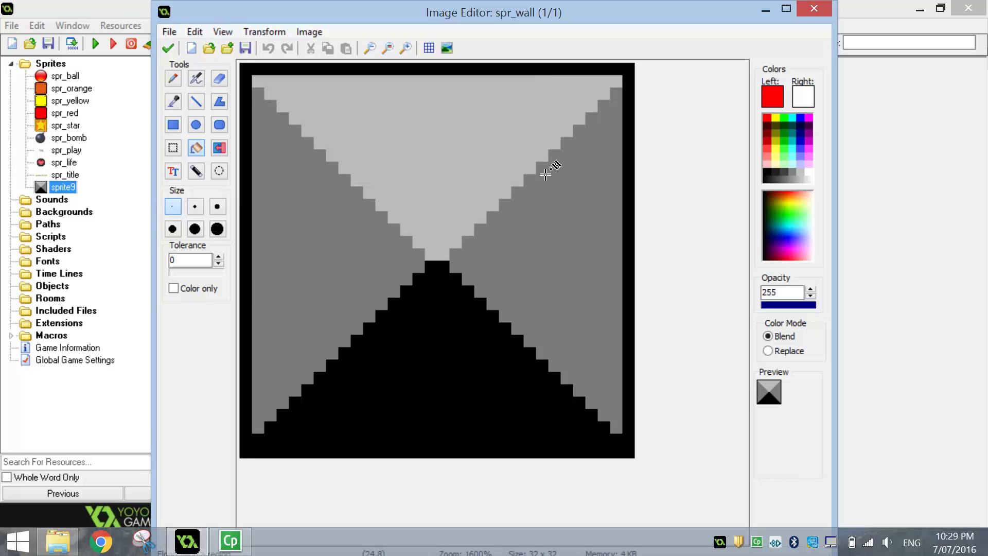
pyautogui.click(811, 126)
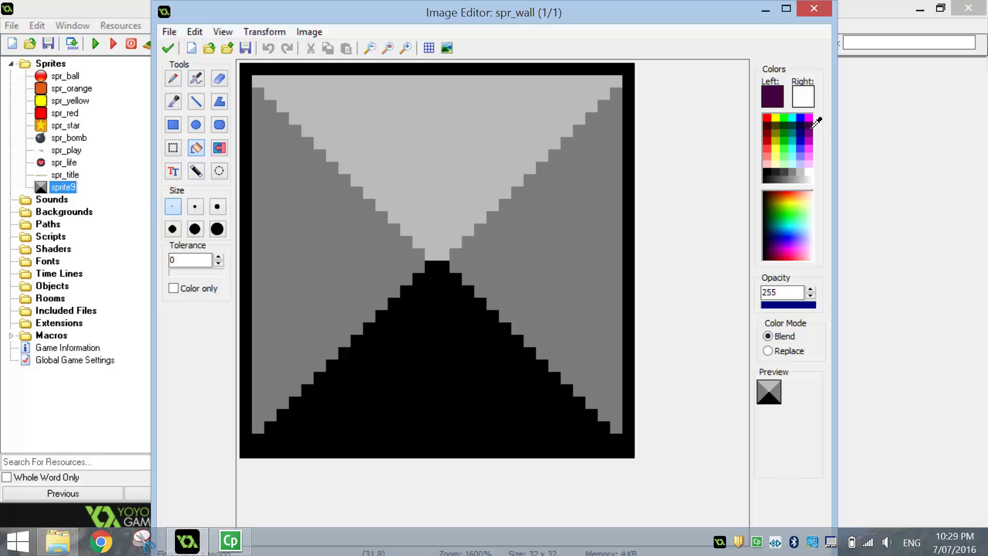
pyautogui.click(444, 379)
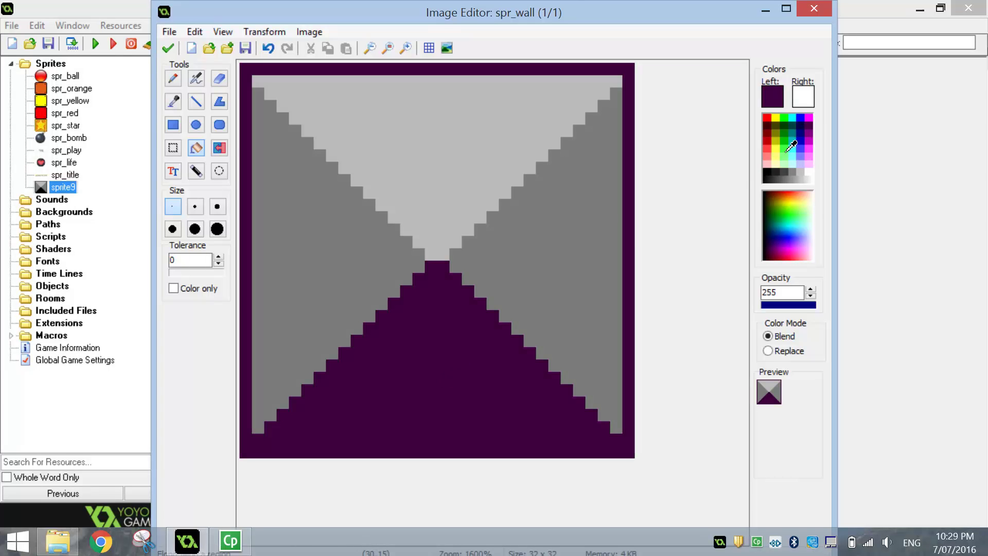
# Step: Fill the two dark grey side triangles of the wall image with a medium purple
pyautogui.click(812, 135)
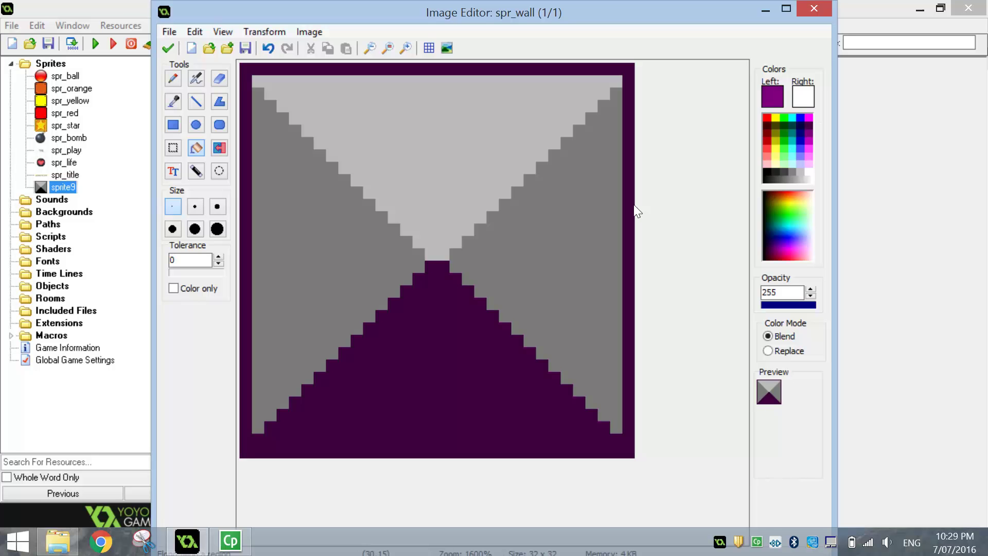
pyautogui.click(494, 239)
pyautogui.click(340, 238)
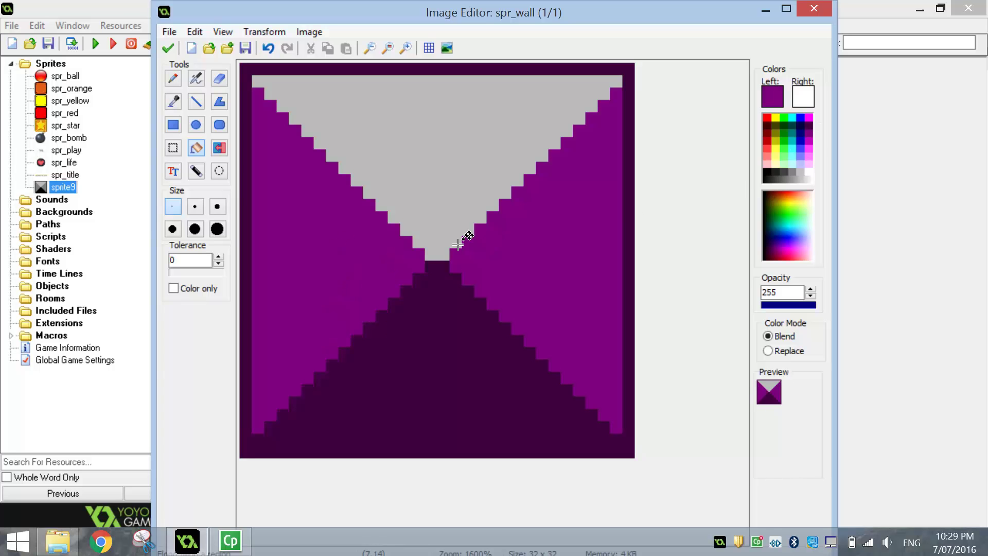
# Step: Fill the light grey upper triangle of the wall image with bright purple and save the spr_wall sprite
pyautogui.click(810, 144)
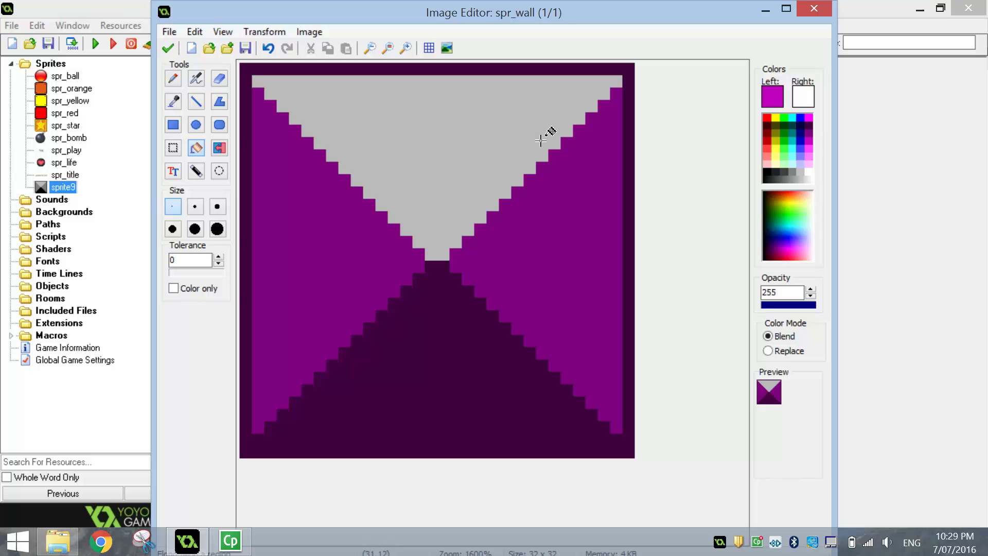
pyautogui.click(466, 121)
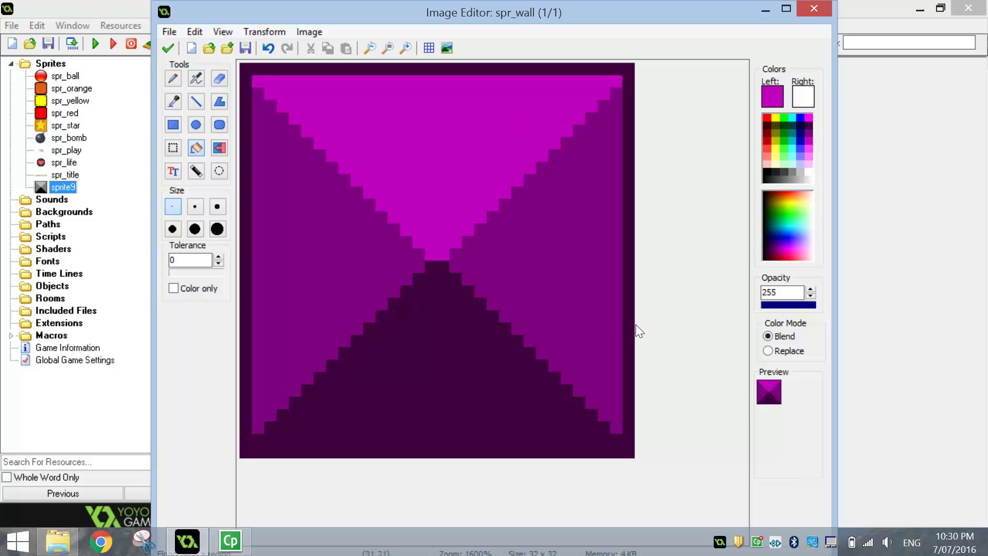
pyautogui.click(168, 47)
pyautogui.click(252, 62)
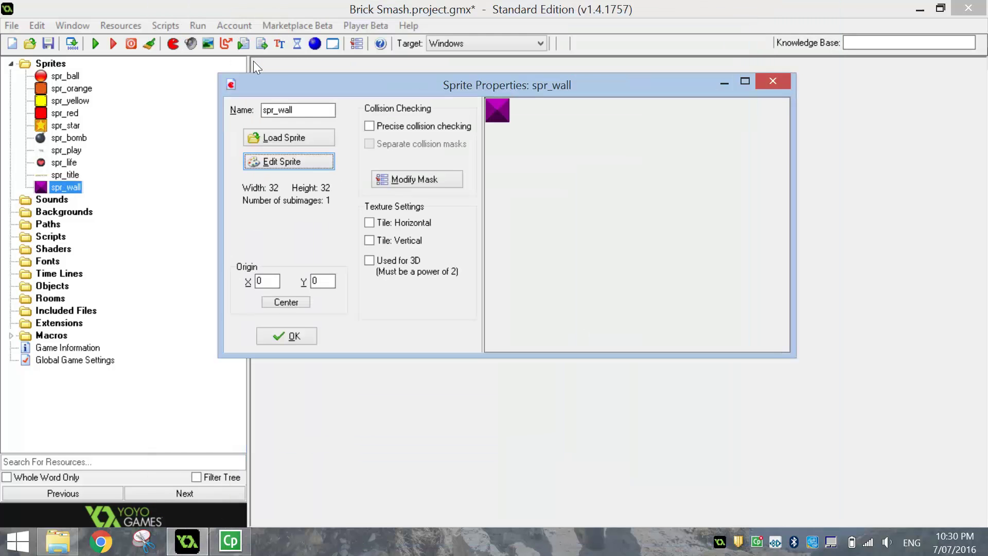
pyautogui.click(294, 336)
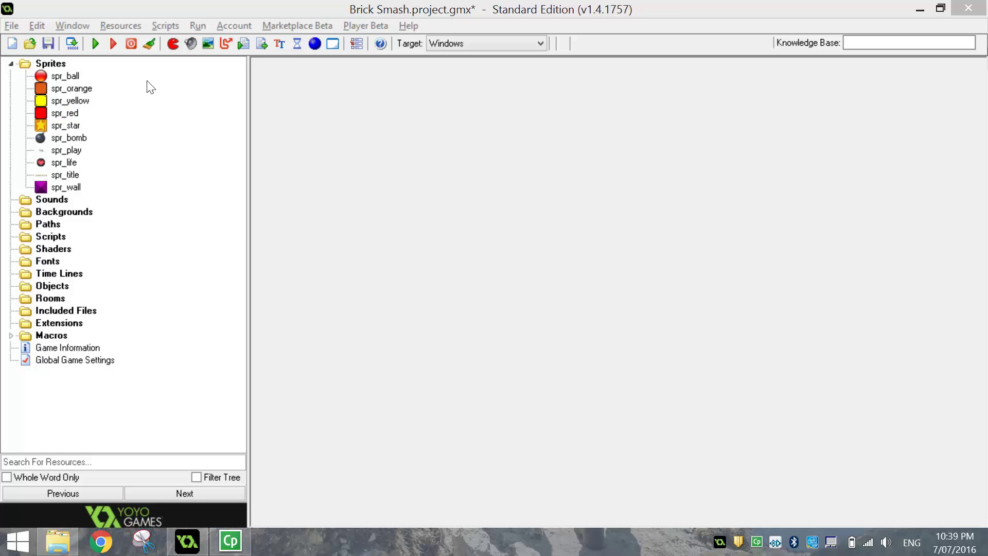
# Step: Create a new sprite named spr_paddle and open it for editing
pyautogui.click(173, 45)
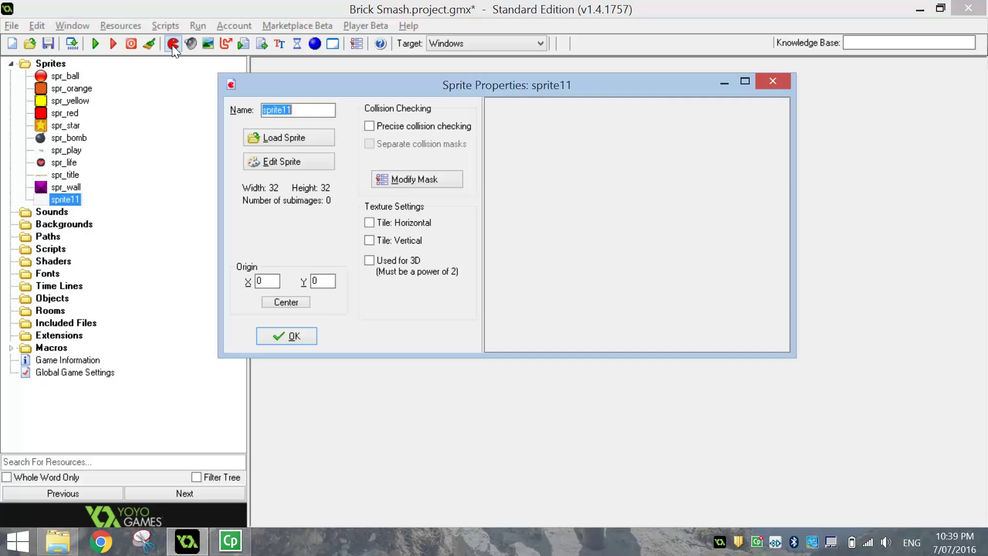
pyautogui.write('spr_paddle')
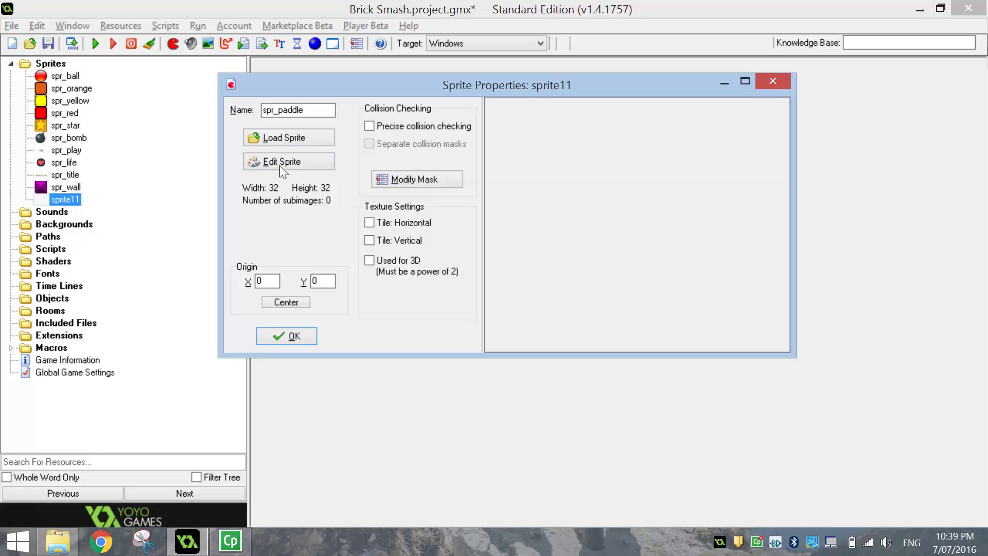
pyautogui.click(258, 162)
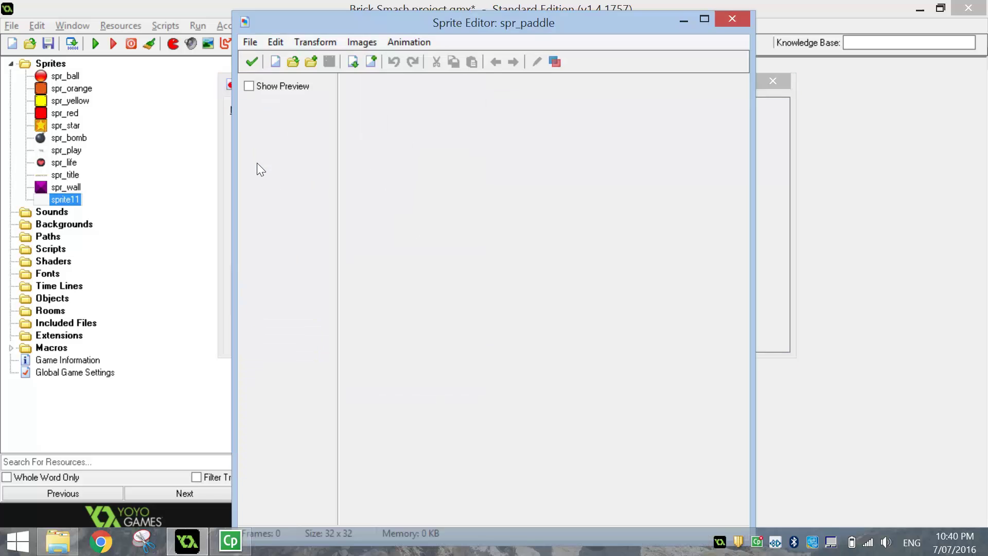
# Step: Create a blank image for spr_paddle with a width of 96 and a height of 16
pyautogui.click(251, 41)
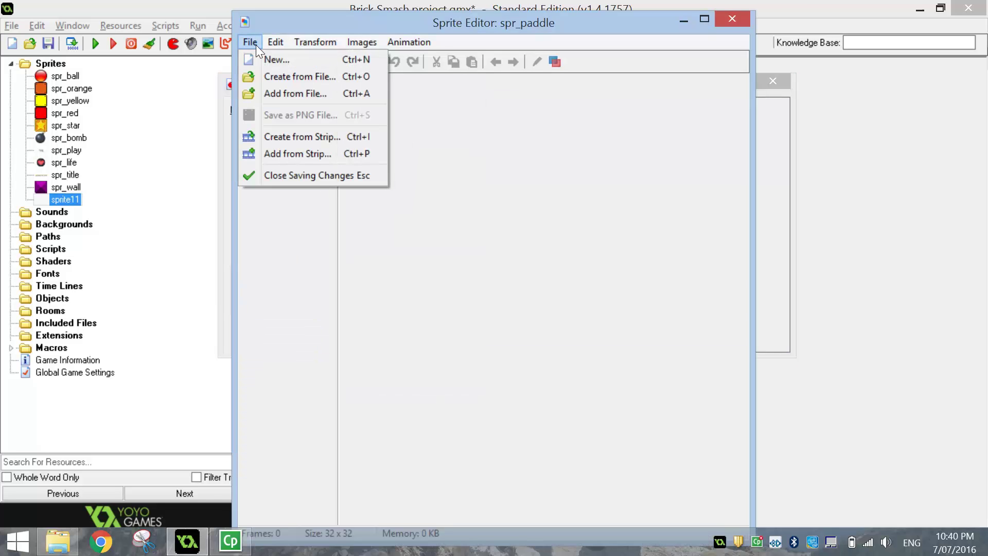
pyautogui.click(297, 59)
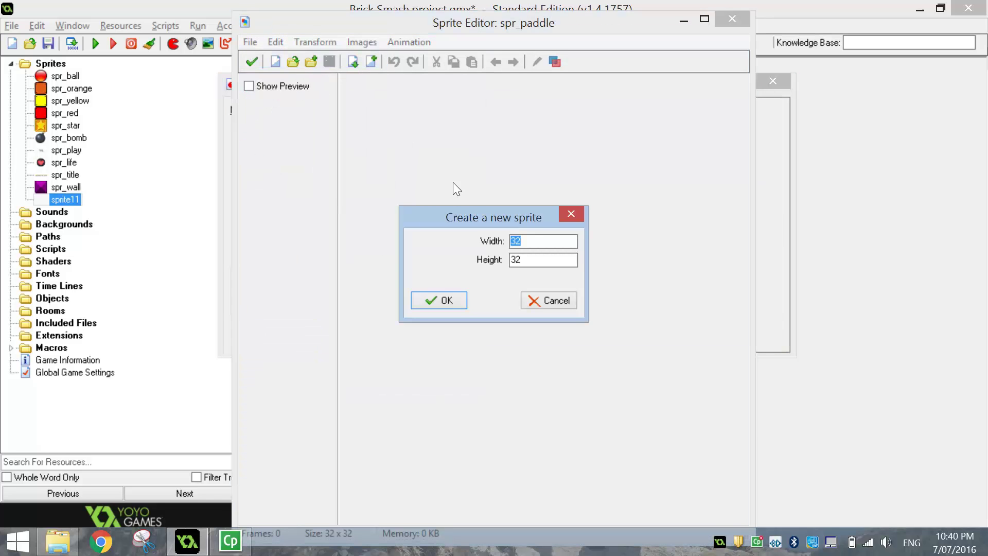
pyautogui.write('16')
pyautogui.press('BackSpace')
pyautogui.press('BackSpace')
pyautogui.write('96')
pyautogui.press('Tab')
pyautogui.write('16')
pyautogui.click(521, 241)
pyautogui.click(521, 259)
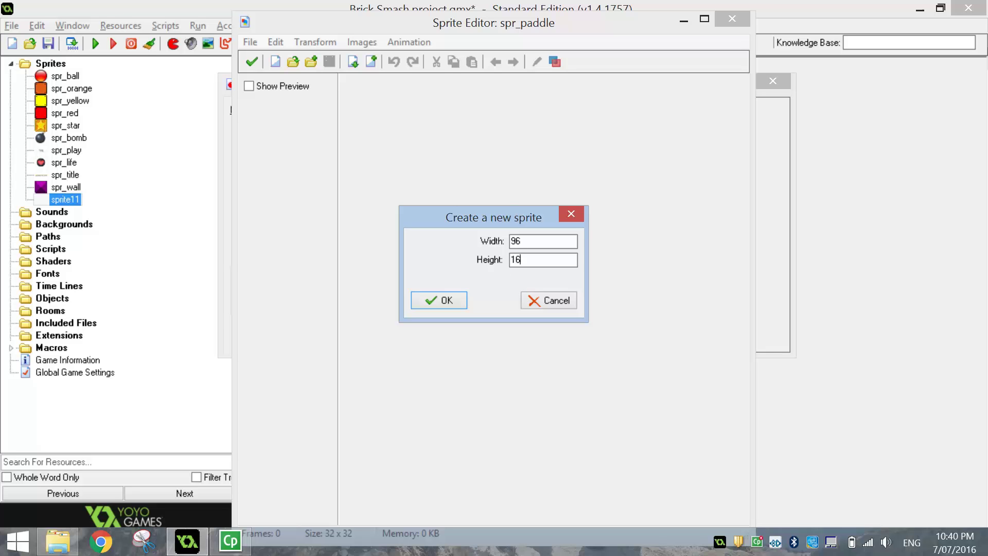
pyautogui.click(453, 300)
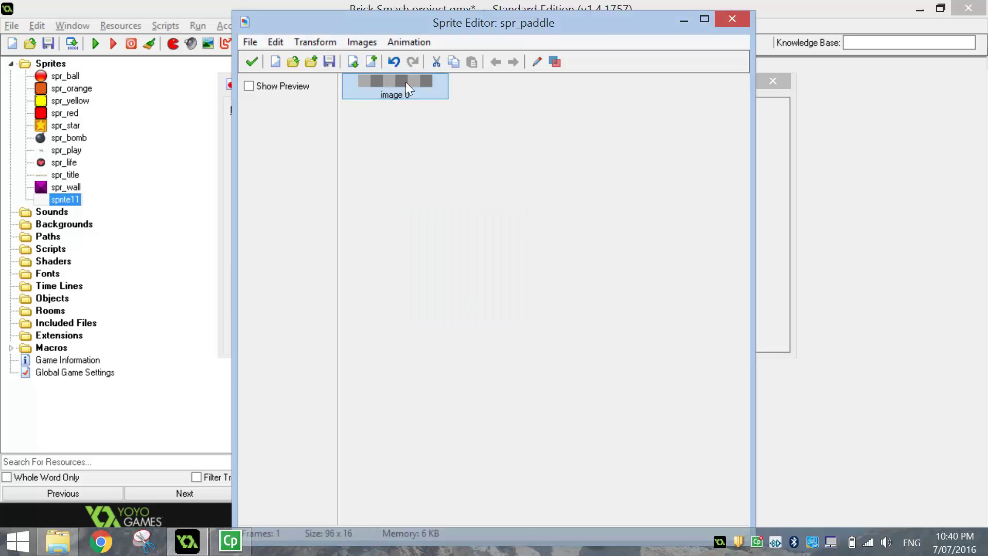
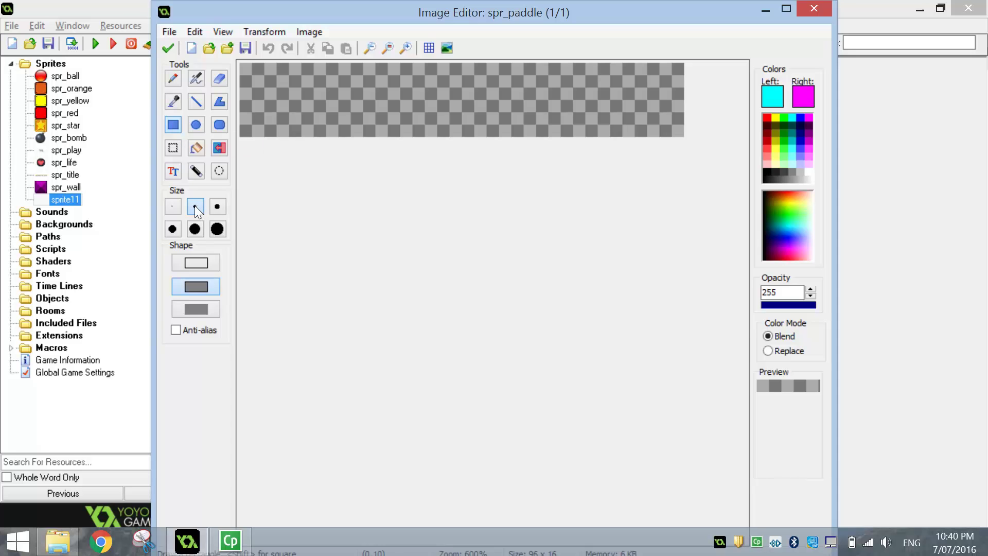
# Step: Draw a green rectangle with a yellow outline covering the whole paddle image
pyautogui.click(776, 119)
pyautogui.rightClick(785, 121)
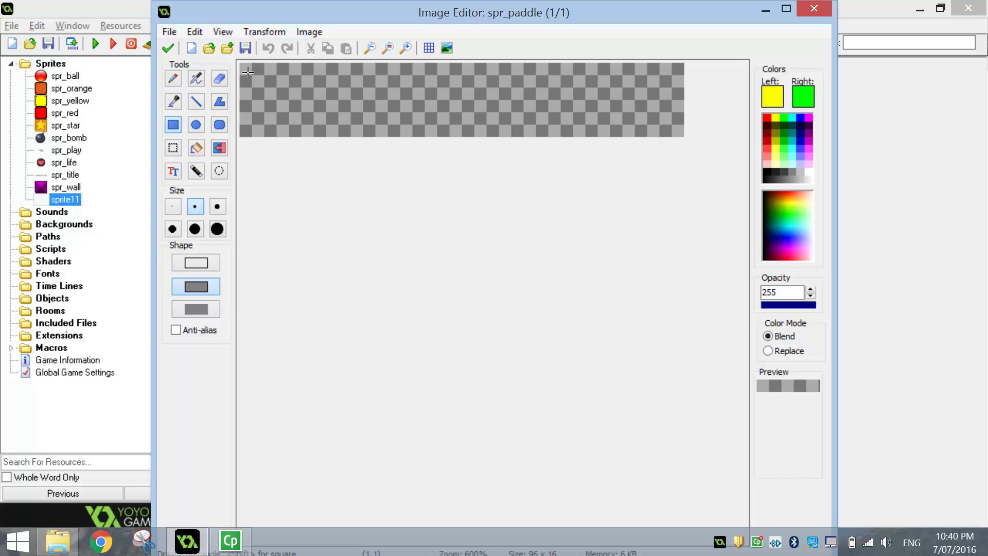
pyautogui.moveTo(241, 64); pyautogui.dragTo(683, 137)
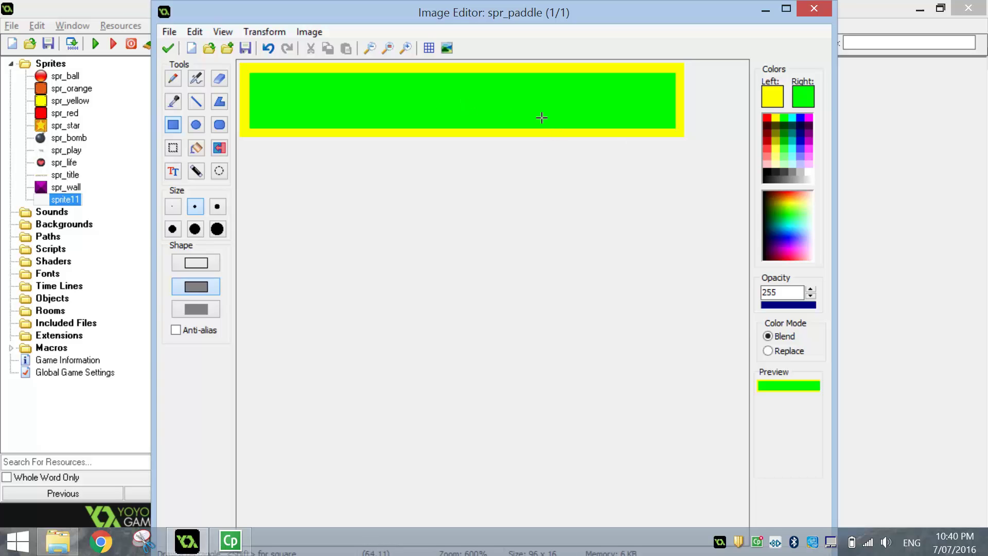
# Step: Draw a magenta rectangle with a cyan outline inside the paddle's green area and save the spr_paddle sprite
pyautogui.click(793, 119)
pyautogui.rightClick(810, 118)
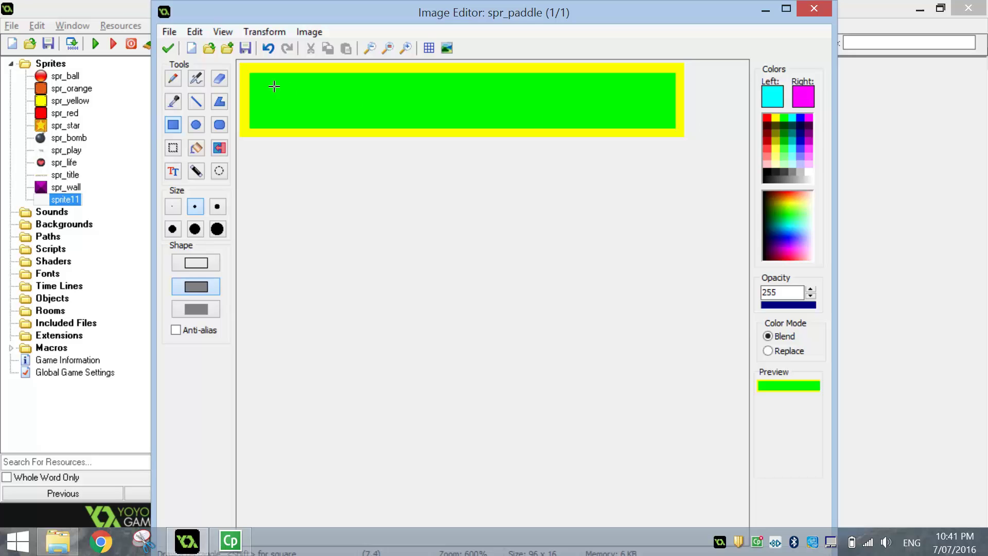
pyautogui.moveTo(265, 86); pyautogui.dragTo(668, 126)
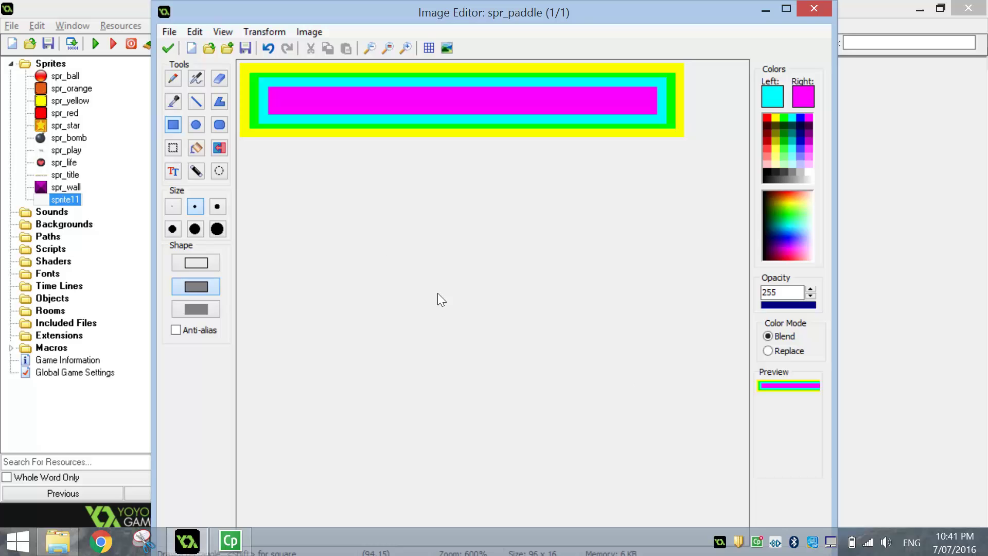
pyautogui.click(167, 48)
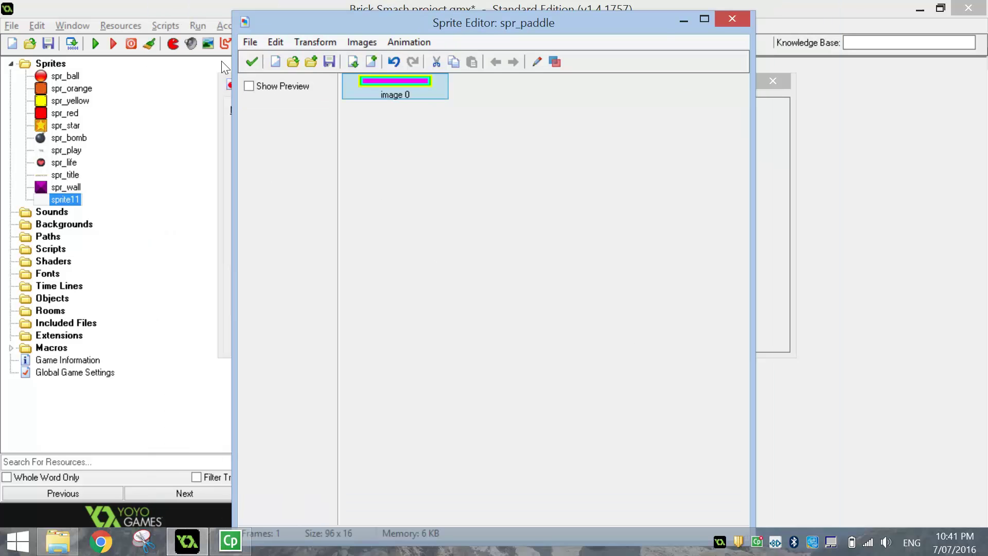
pyautogui.click(251, 63)
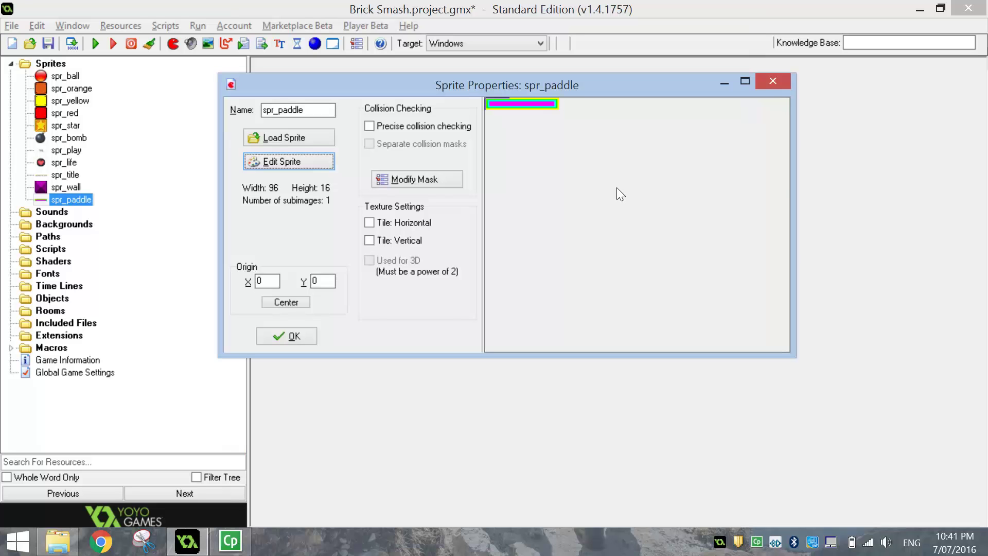
pyautogui.click(302, 335)
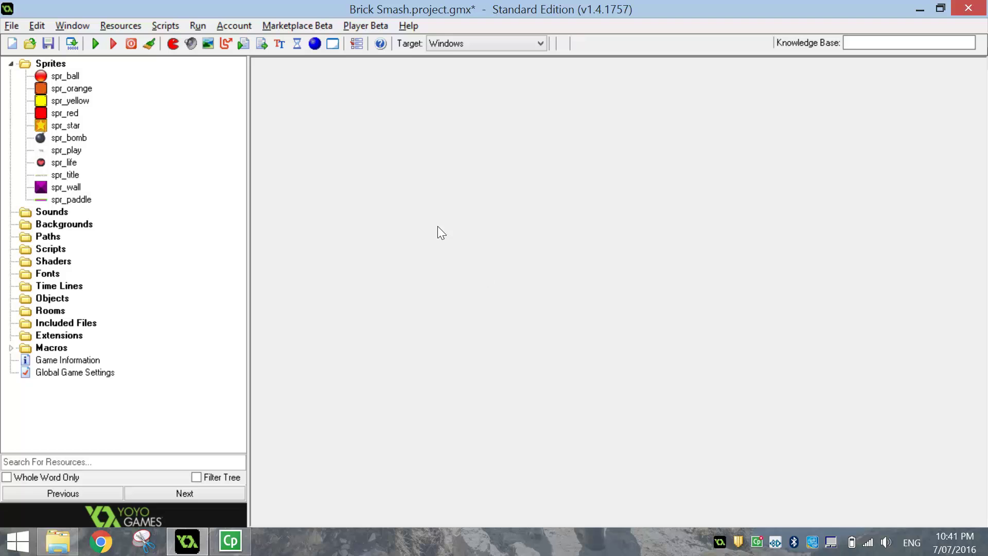
# Step: Create an object named obj_ball that uses the spr_ball sprite
pyautogui.click(315, 43)
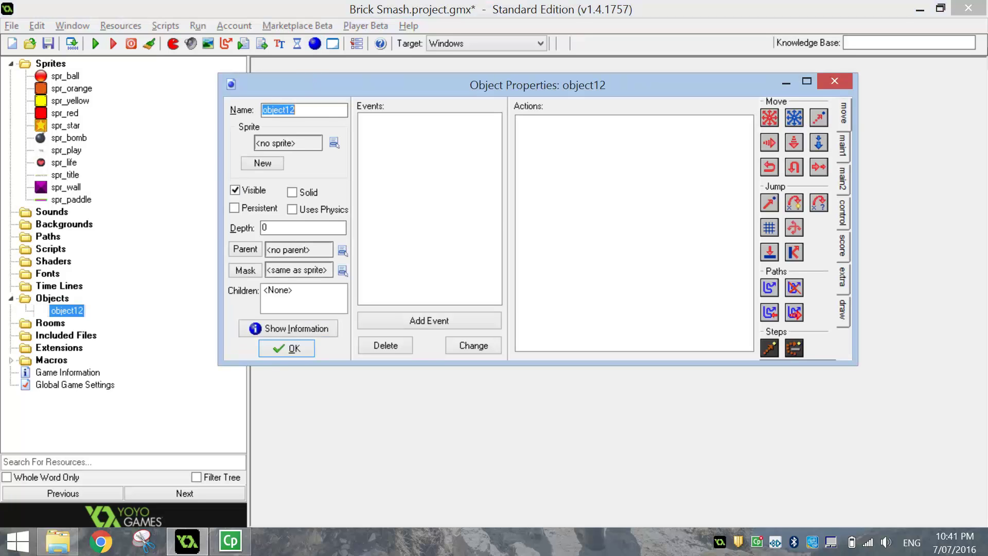
pyautogui.write('obj_ball')
pyautogui.click(299, 144)
pyautogui.click(308, 172)
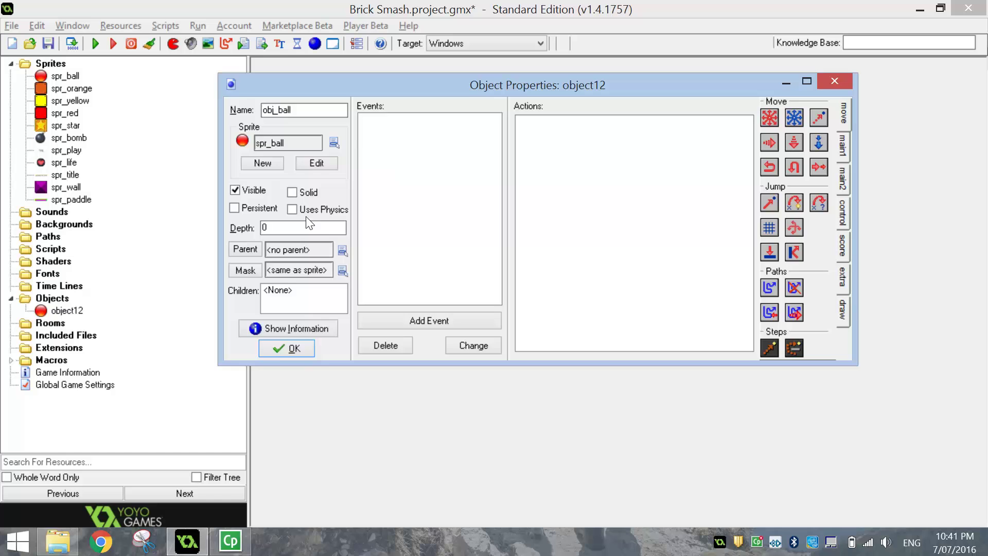
pyautogui.click(282, 348)
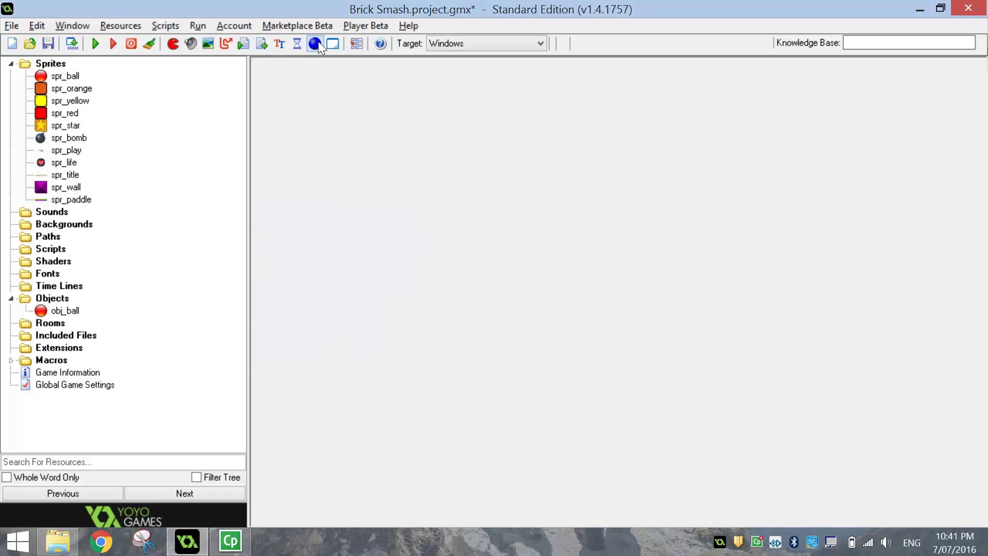
# Step: Create a solid object named obj_orange that uses the spr_orange sprite
pyautogui.click(316, 43)
pyautogui.write('obj')
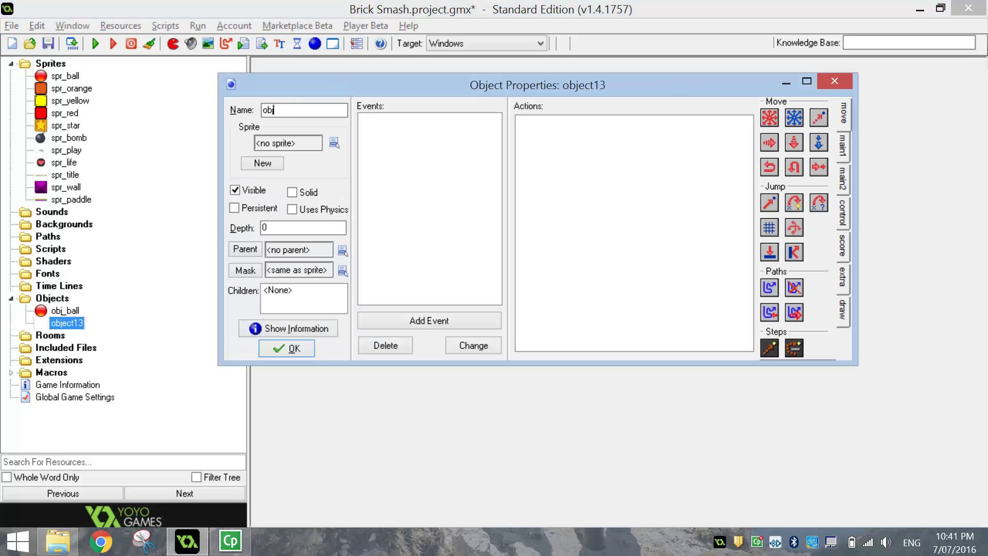
pyautogui.write('_orange')
pyautogui.click(316, 137)
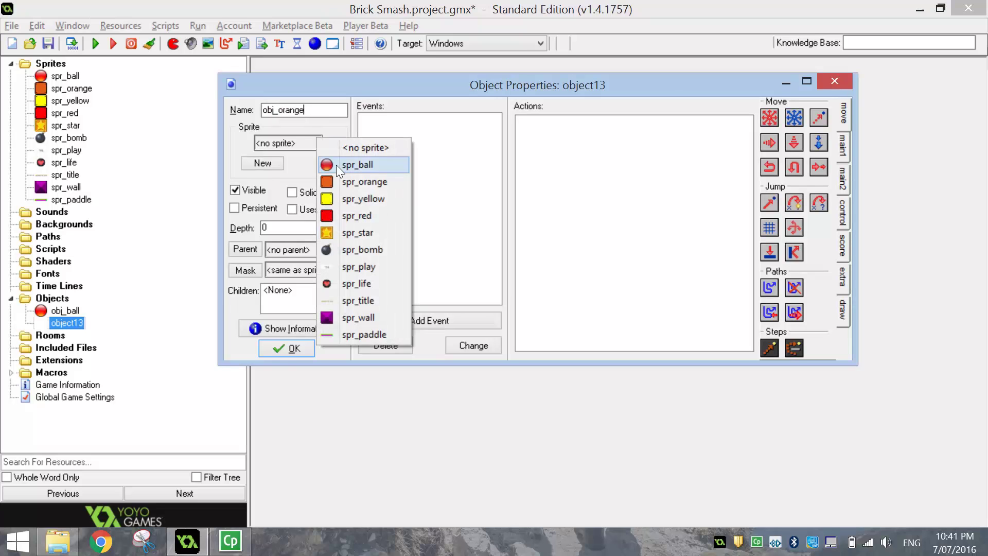
pyautogui.click(360, 181)
pyautogui.click(302, 191)
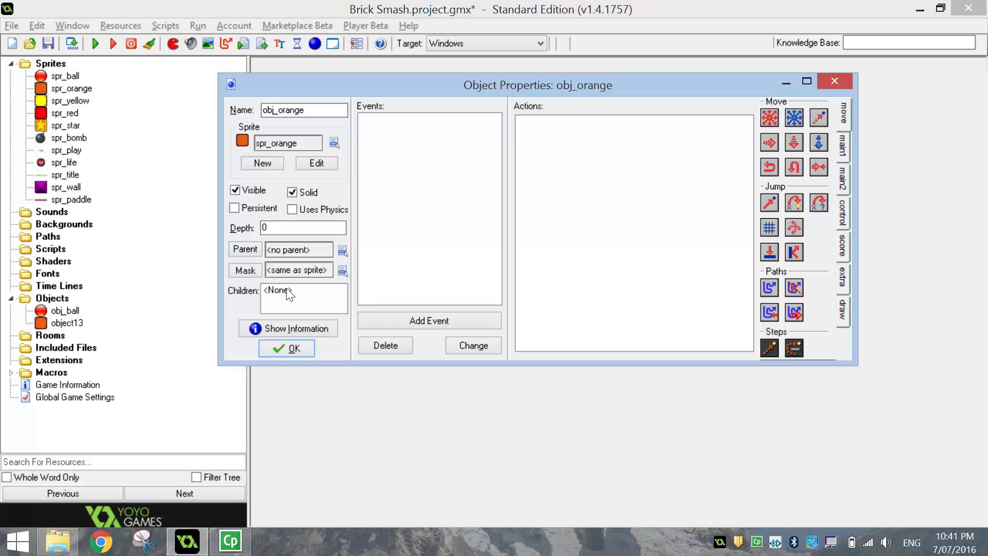
pyautogui.click(285, 348)
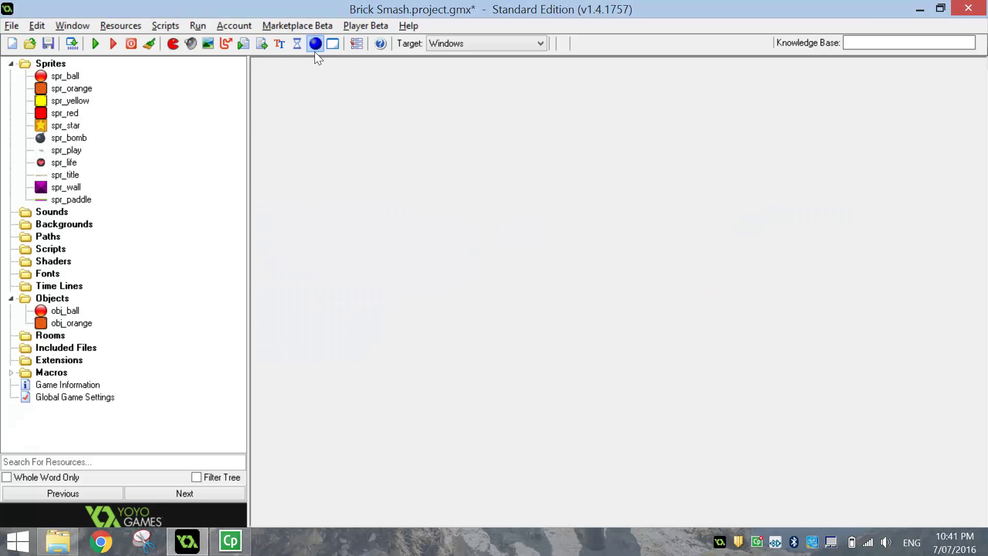
# Step: Create a solid object named obj_yellow that uses the spr_yellow sprite
pyautogui.click(315, 52)
pyautogui.write('obj_yell')
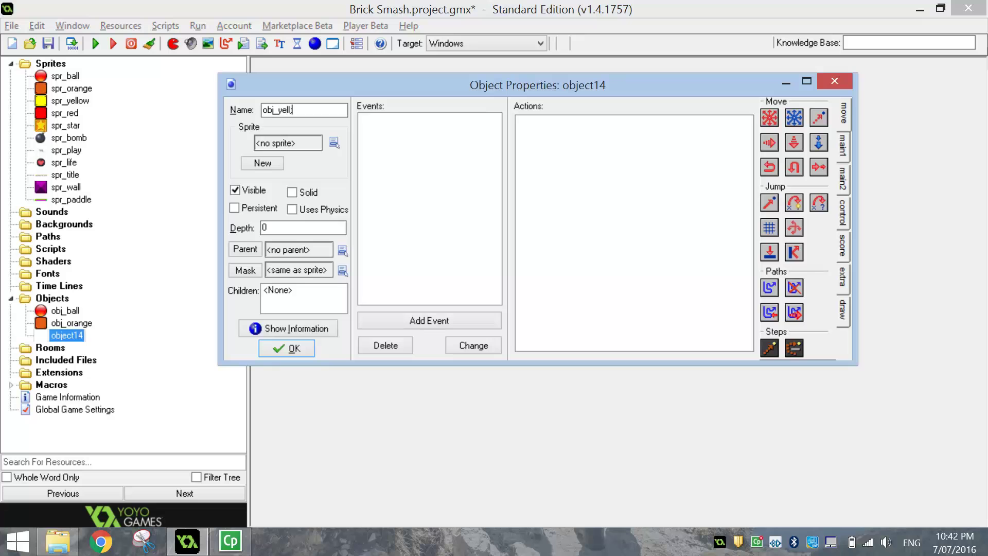
pyautogui.write('ow')
pyautogui.press('Tab')
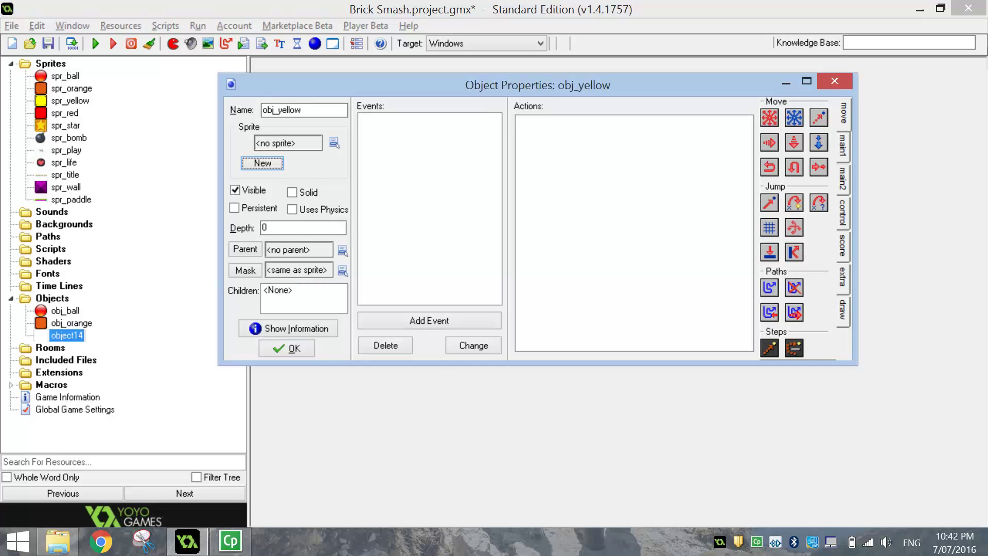
pyautogui.click(278, 143)
pyautogui.click(320, 200)
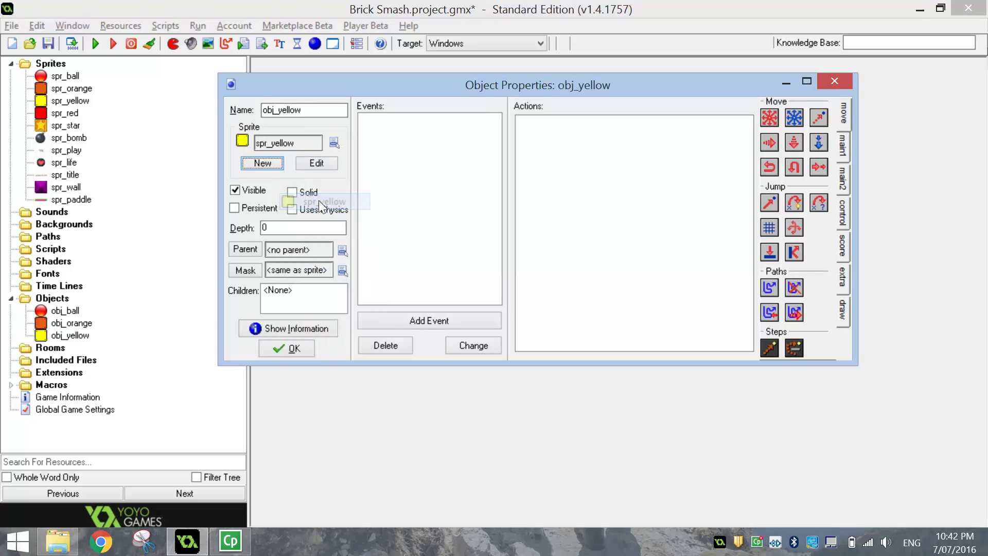
pyautogui.click(300, 193)
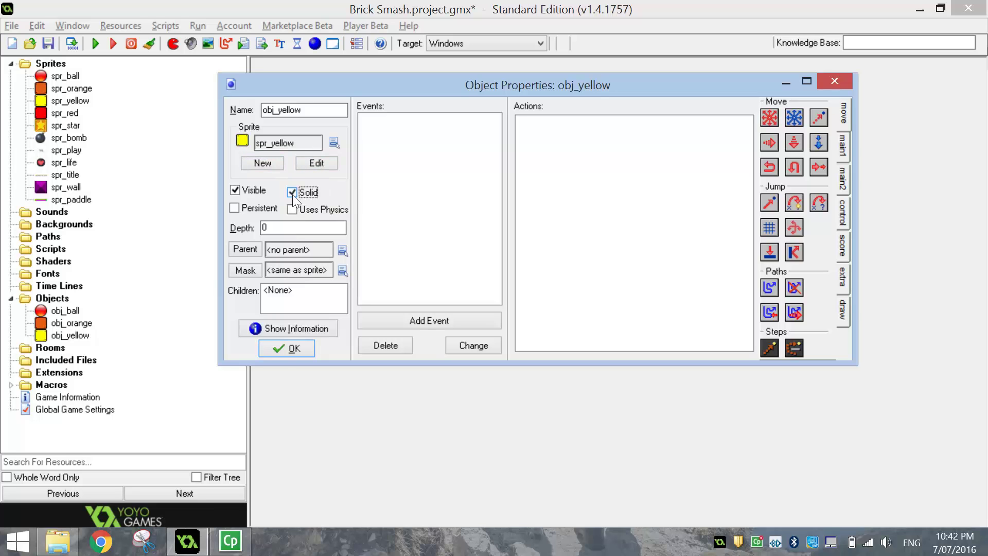
pyautogui.click(285, 352)
# Step: Create a solid object named obj_red that uses the spr_red sprite
pyautogui.click(314, 44)
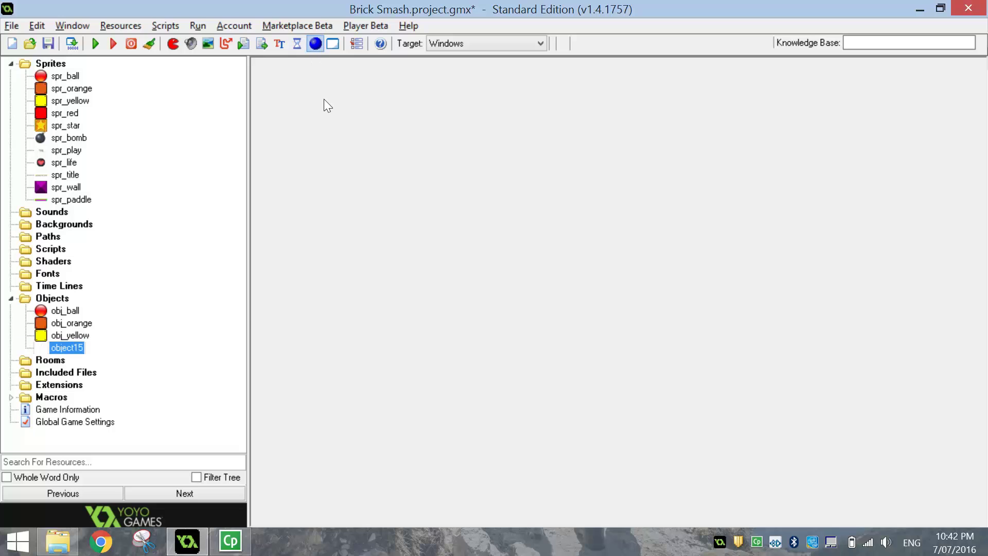
pyautogui.write('obj_red')
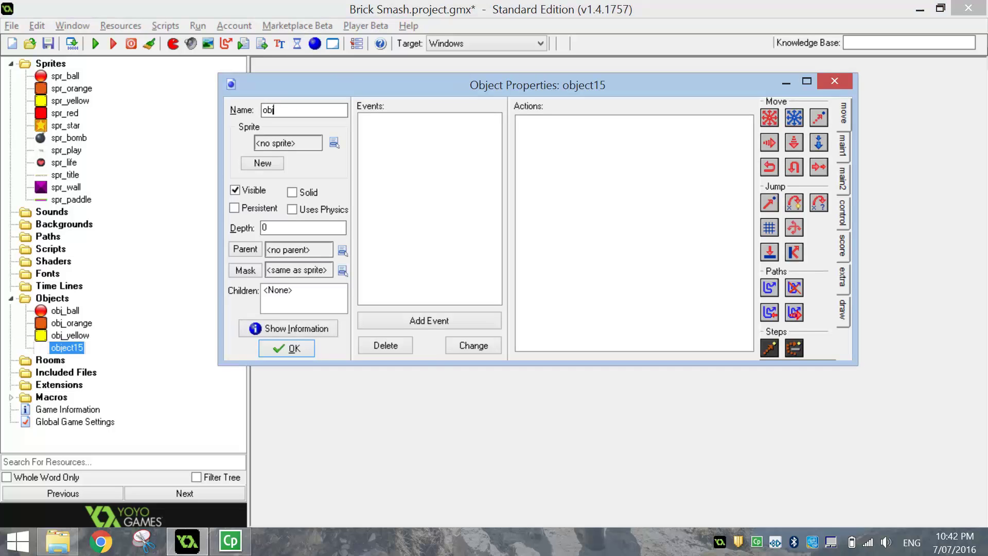
pyautogui.click(311, 144)
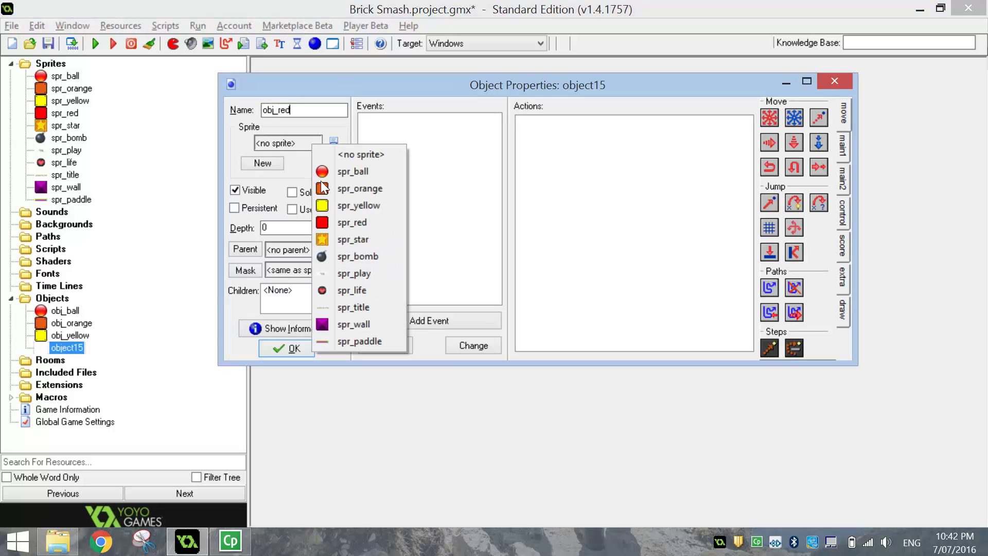
pyautogui.click(350, 217)
pyautogui.click(309, 192)
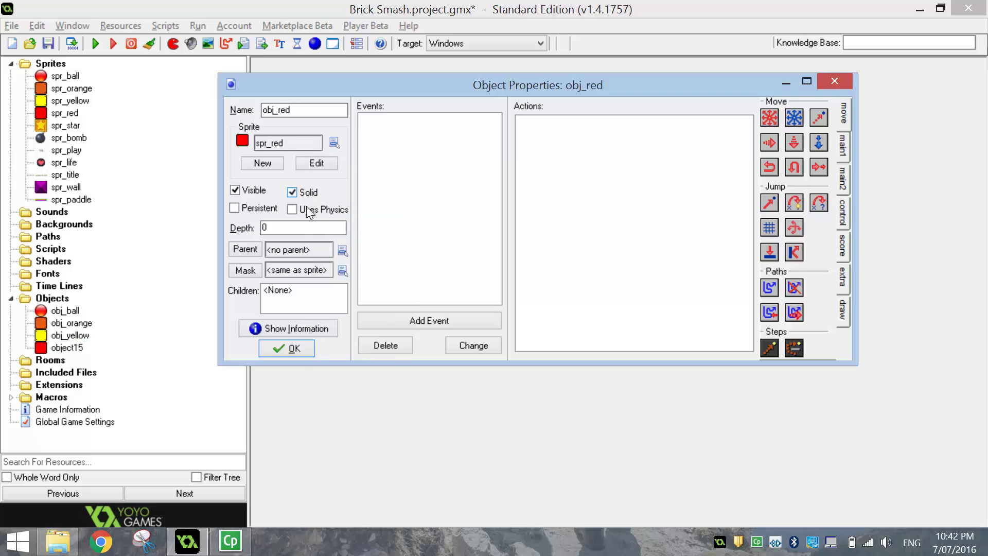
pyautogui.click(294, 348)
# Step: Create a solid object named obj_star that uses the spr_star sprite
pyautogui.click(315, 44)
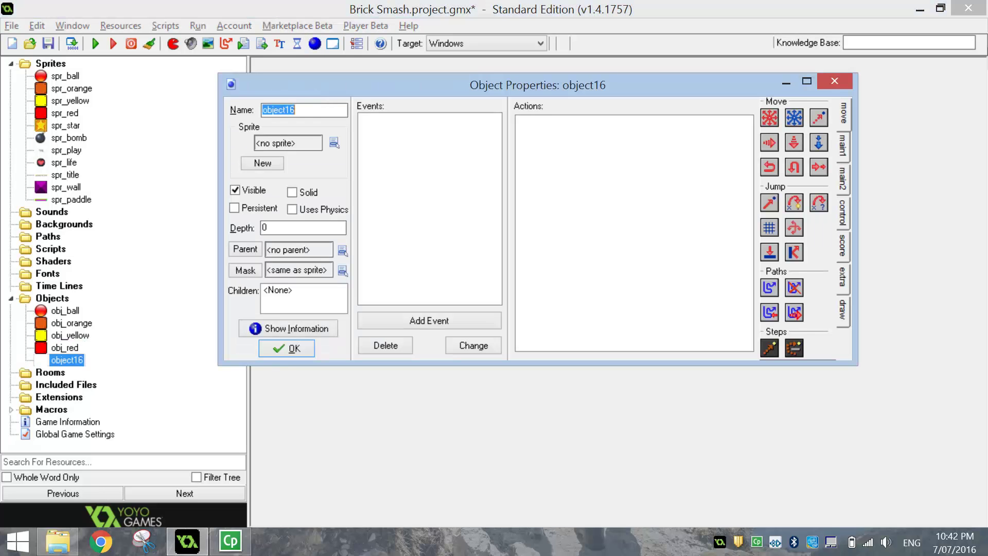
pyautogui.write('obj_star')
pyautogui.click(311, 140)
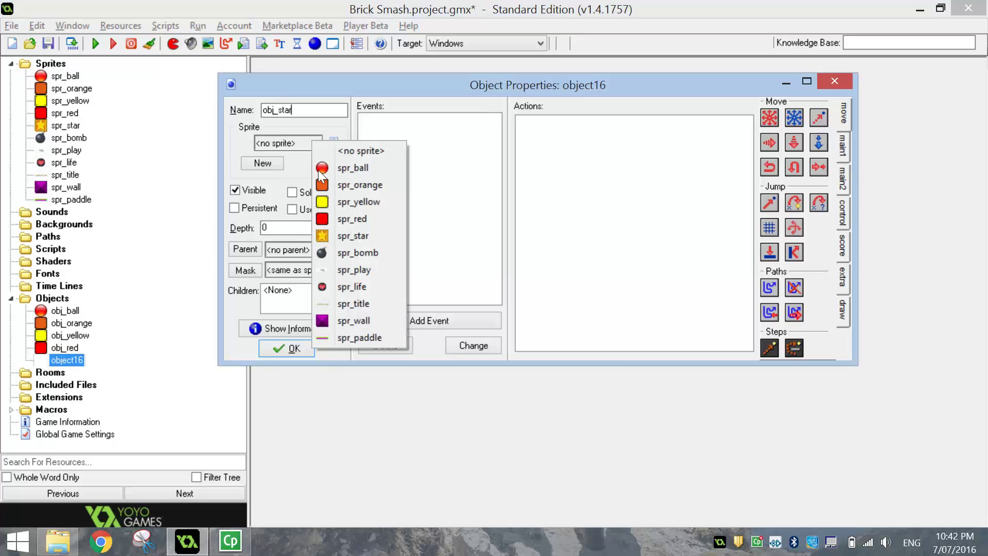
pyautogui.click(347, 235)
pyautogui.click(309, 192)
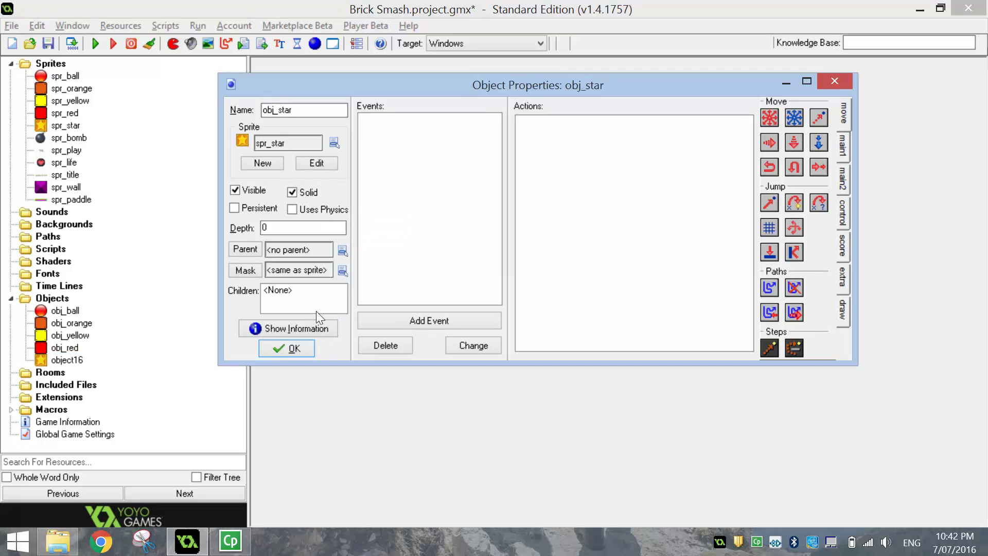
pyautogui.click(292, 349)
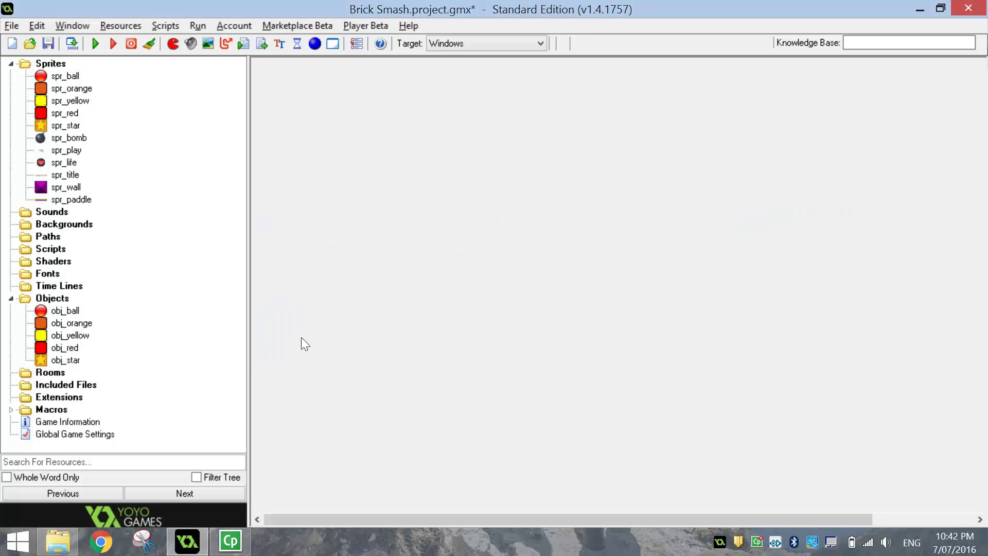
# Step: Create an object named obj_bomb that uses the spr_bomb sprite
pyautogui.click(313, 40)
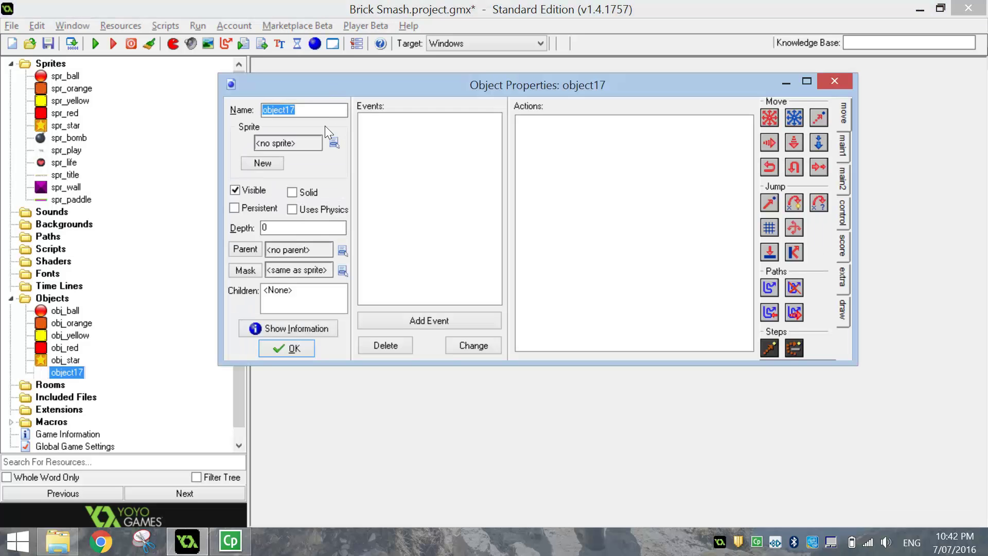
pyautogui.write('obj_bomb')
pyautogui.click(334, 142)
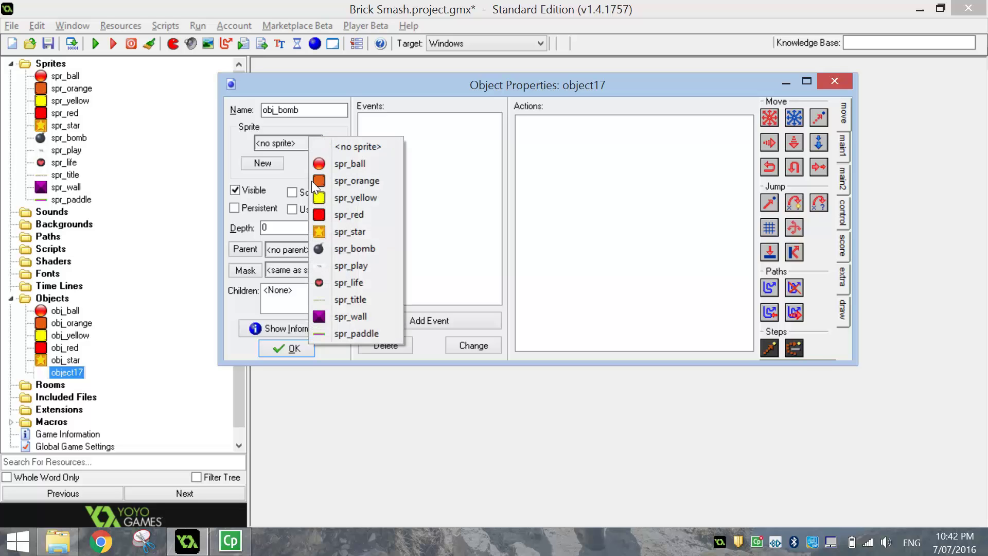
pyautogui.click(356, 250)
pyautogui.click(295, 353)
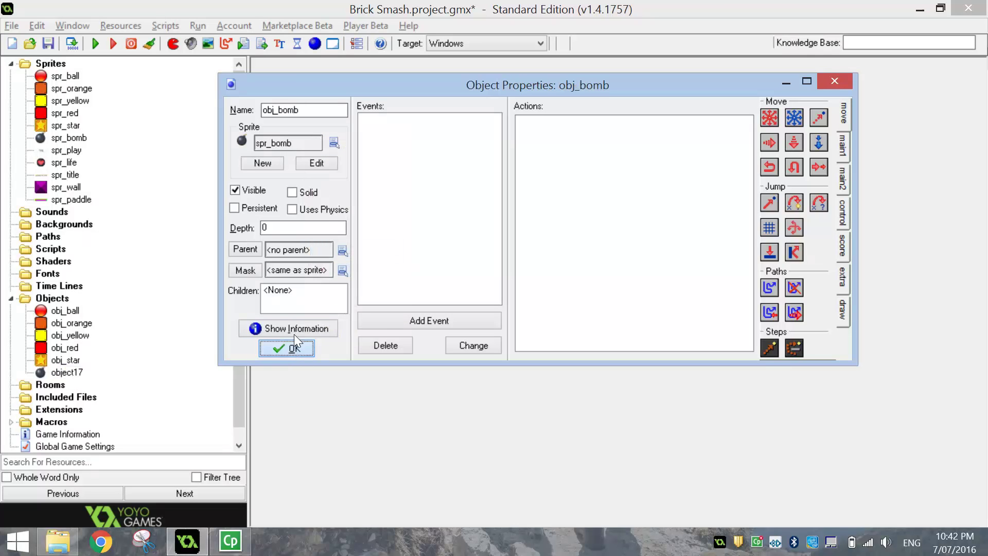
# Step: Create an object named obj_play that uses the spr_play sprite
pyautogui.click(315, 44)
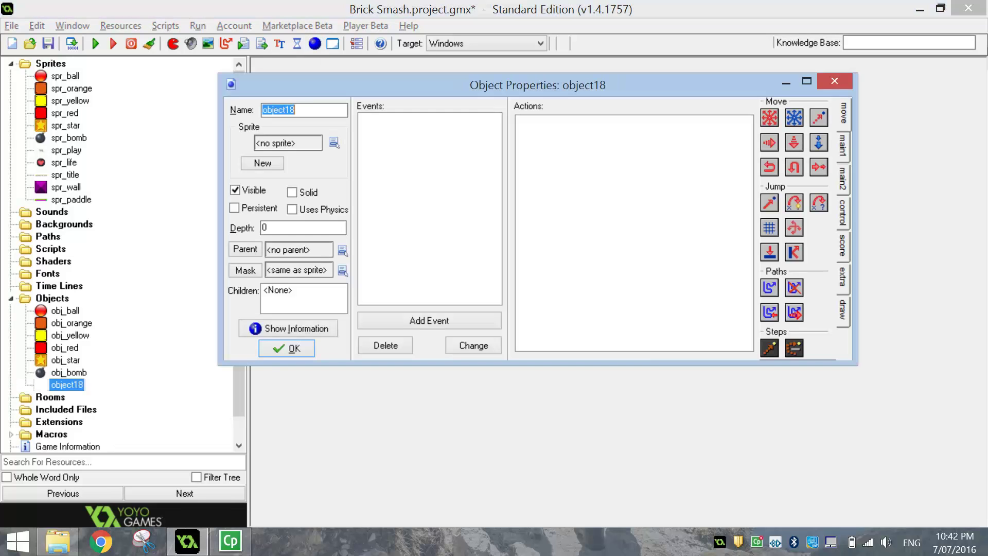
pyautogui.write('obj_play')
pyautogui.click(307, 148)
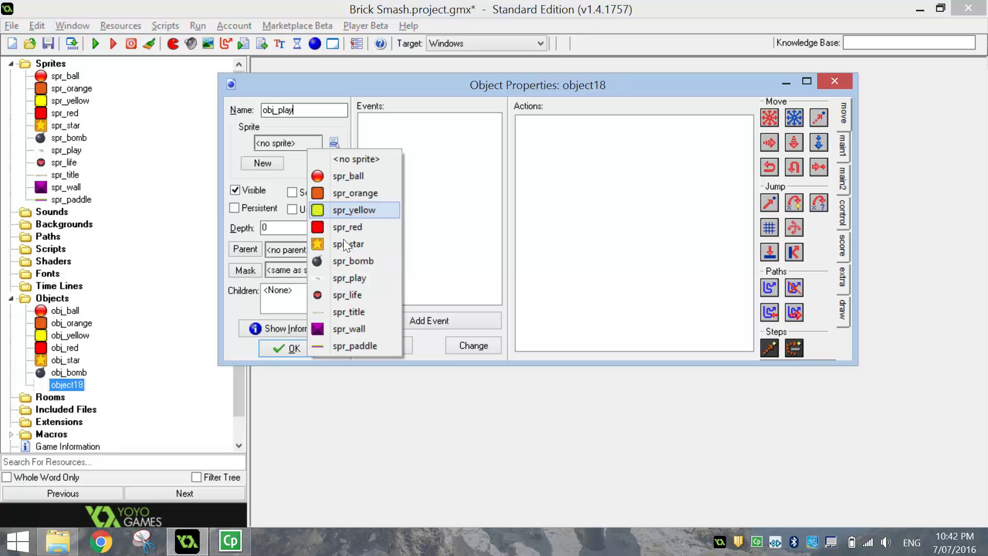
pyautogui.click(348, 278)
pyautogui.click(298, 347)
# Step: Create an object named obj_life that uses the spr_life sprite
pyautogui.click(314, 43)
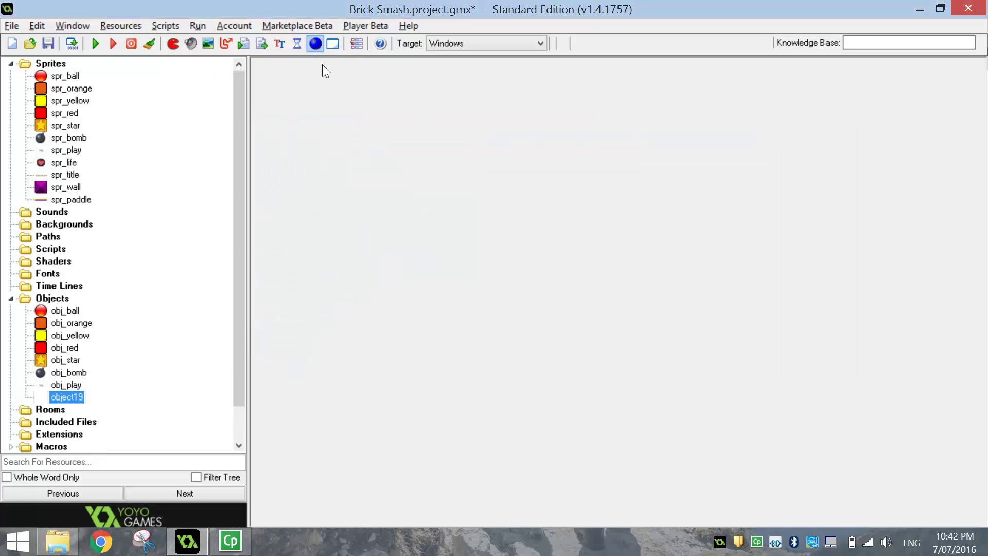
pyautogui.write('obj_life')
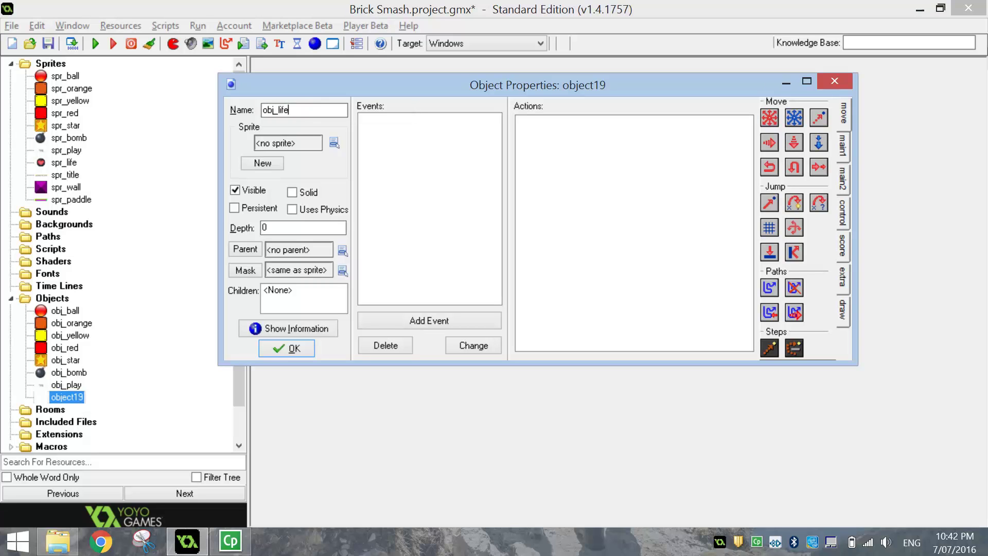
pyautogui.click(310, 143)
pyautogui.click(351, 288)
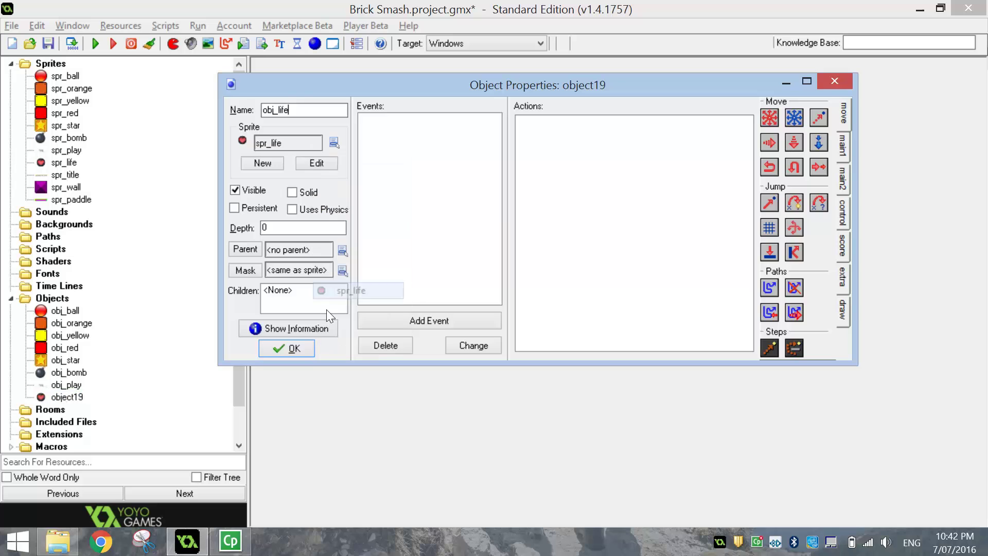
pyautogui.click(292, 348)
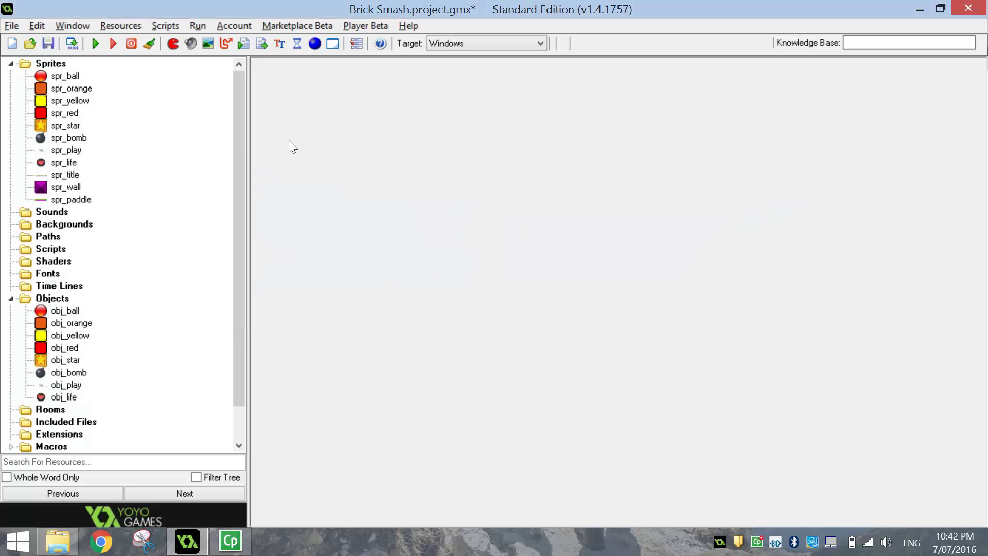
# Step: Create an object named obj_title that uses the spr_title sprite
pyautogui.click(315, 44)
pyautogui.write('obj_title')
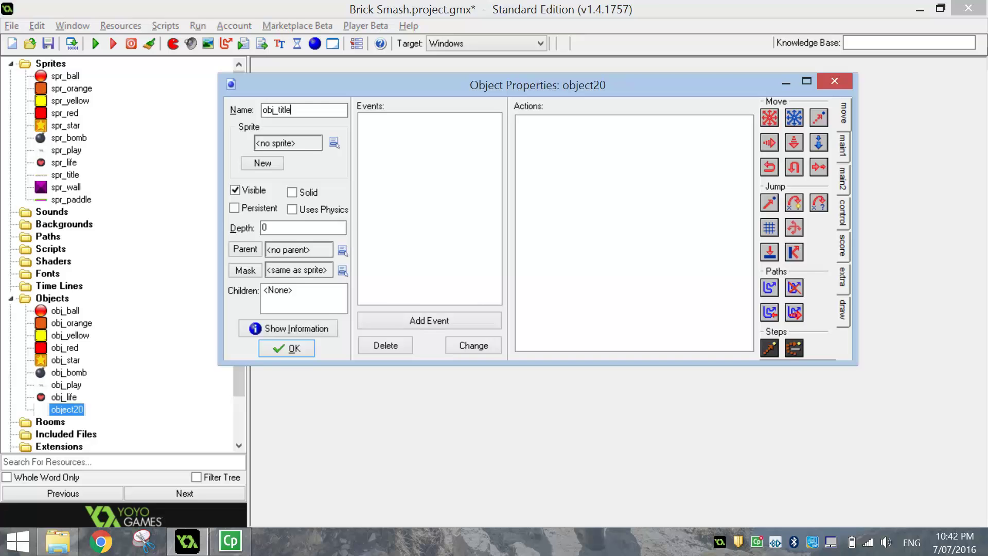
pyautogui.click(295, 143)
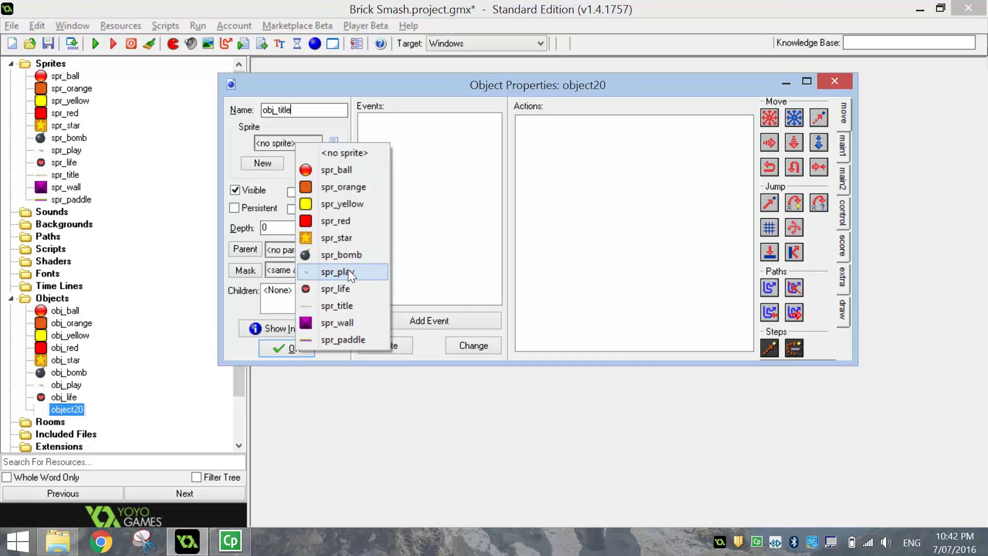
pyautogui.click(343, 305)
pyautogui.click(287, 348)
# Step: Create a solid object named obj_wall that uses the spr_wall sprite
pyautogui.click(315, 45)
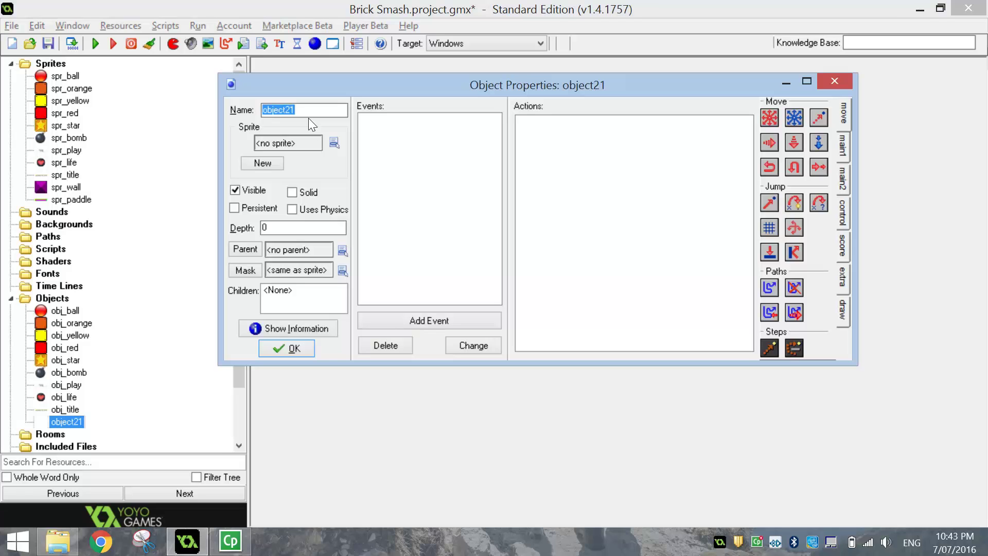
pyautogui.write('ob')
pyautogui.press('BackSpace')
pyautogui.write('bj_wall')
pyautogui.click(314, 140)
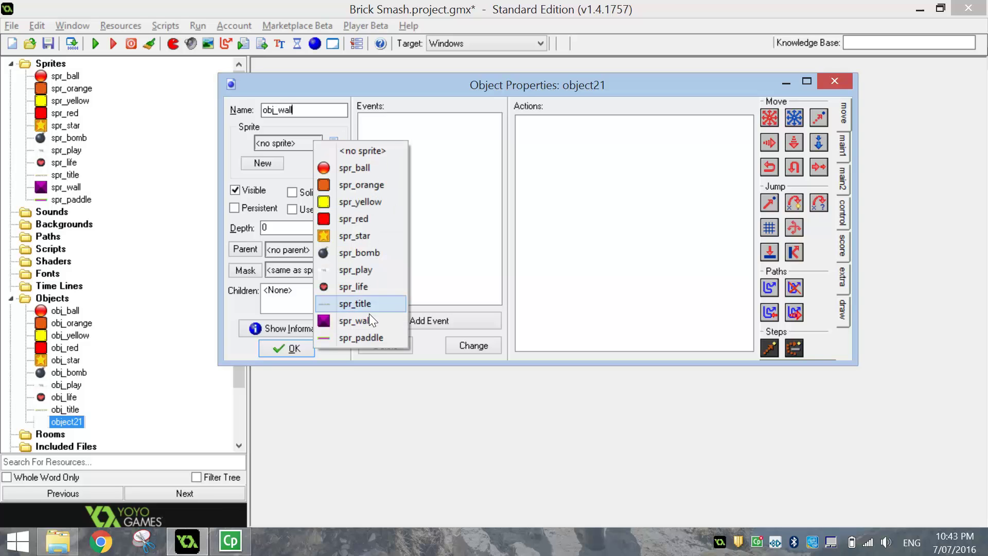
pyautogui.click(366, 314)
pyautogui.click(309, 192)
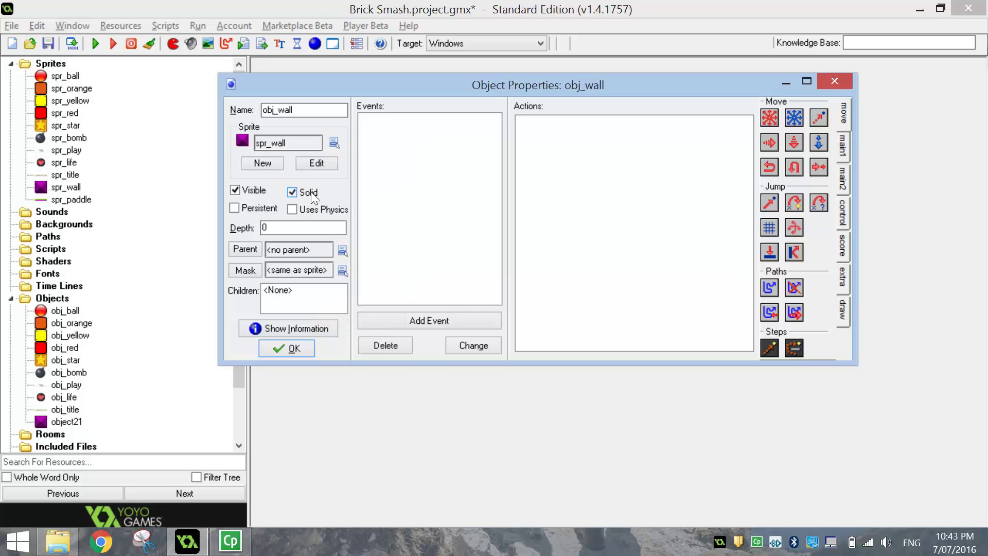
pyautogui.click(286, 351)
# Step: Create a solid object named obj_paddle that uses the spr_paddle sprite
pyautogui.click(314, 42)
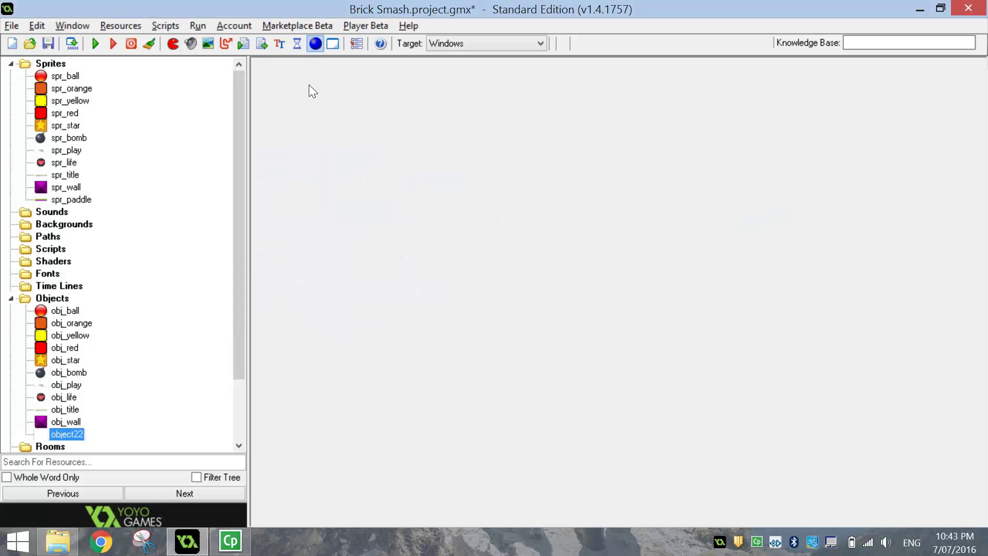
pyautogui.write('obj')
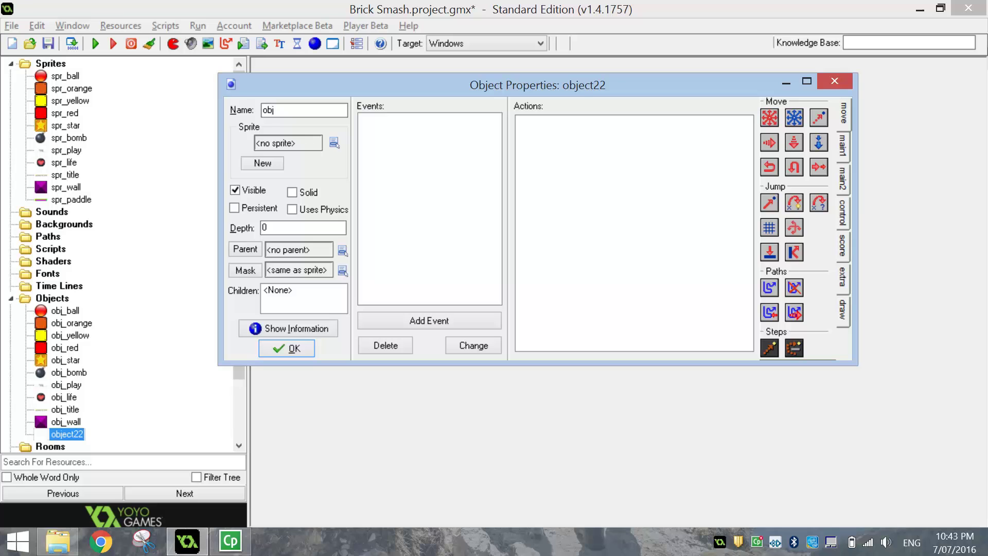
pyautogui.write('_paddle')
pyautogui.click(295, 138)
pyautogui.click(341, 341)
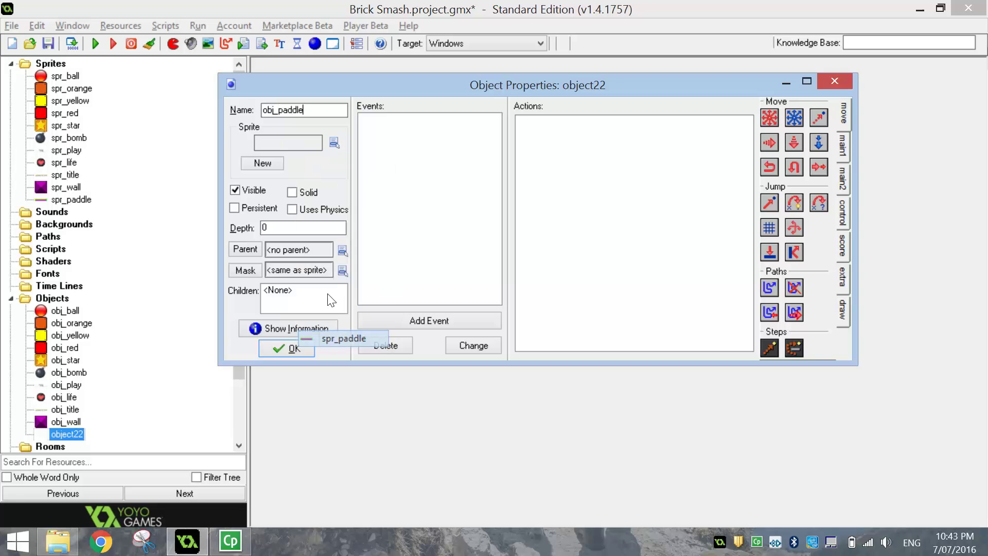
pyautogui.click(292, 192)
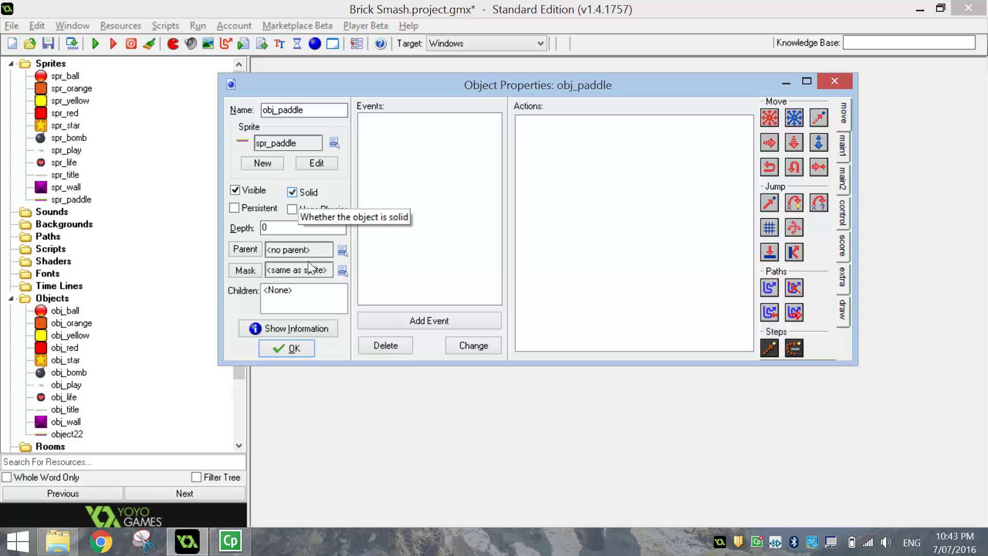
pyautogui.click(301, 348)
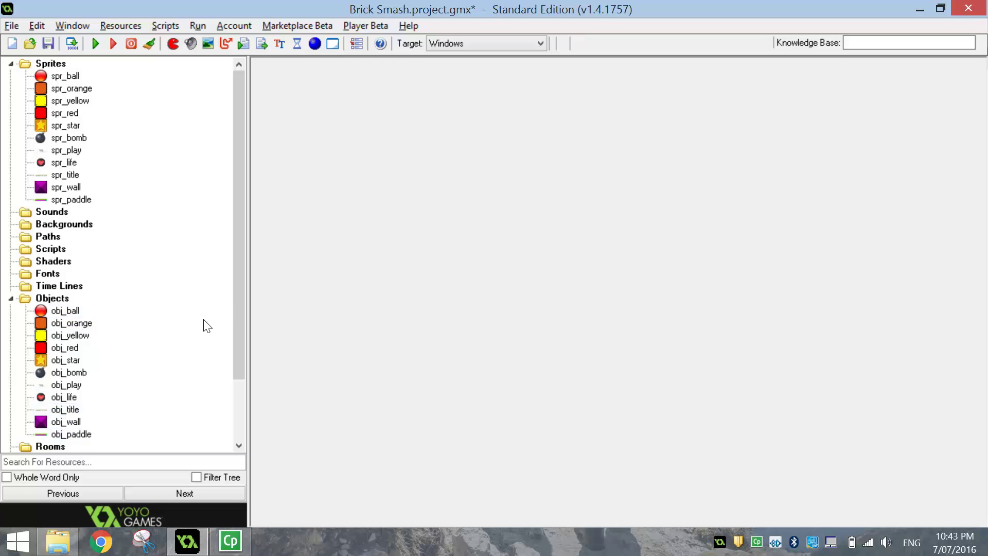
# Step: Create an object named obj_score without assigning a sprite
pyautogui.moveTo(237, 289); pyautogui.dragTo(78, 329)
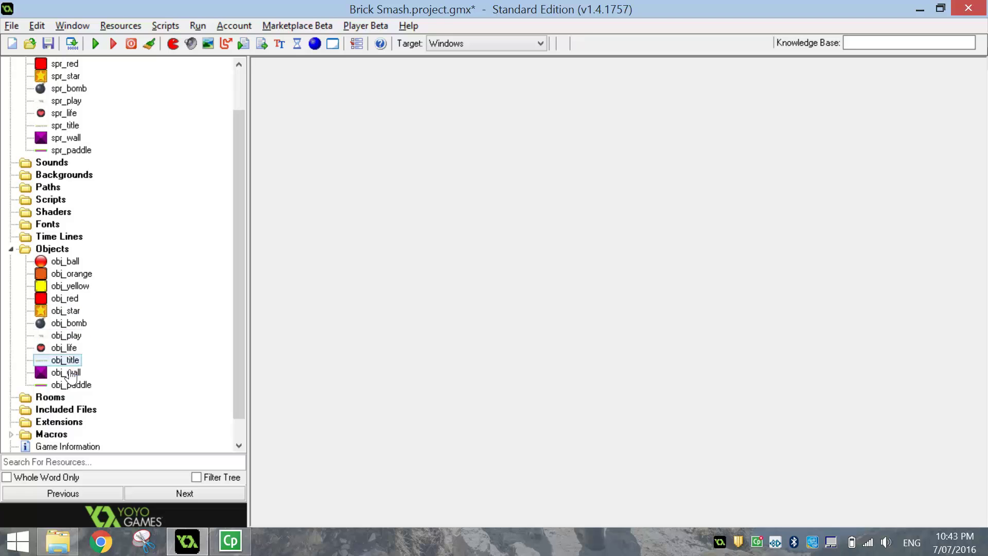
pyautogui.click(313, 41)
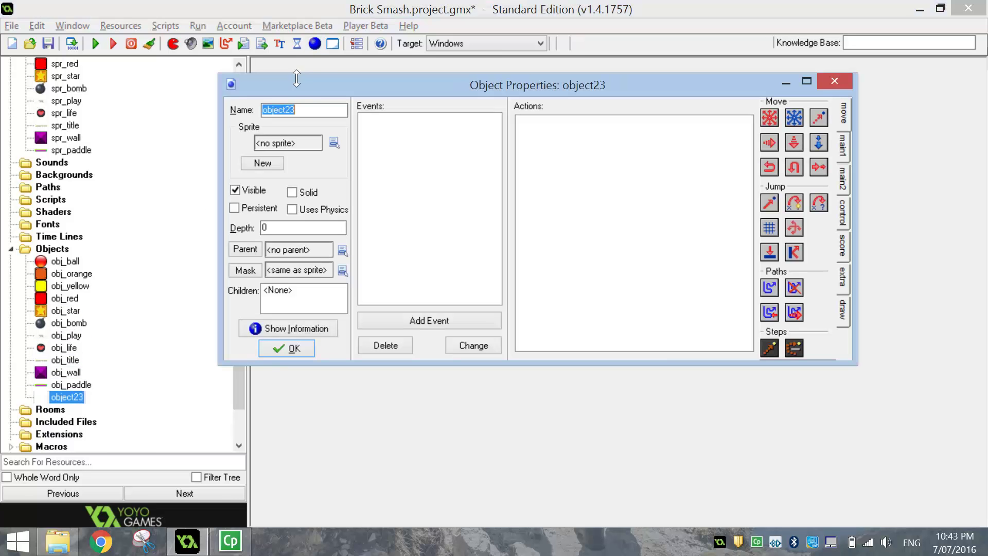
pyautogui.write('obj_score')
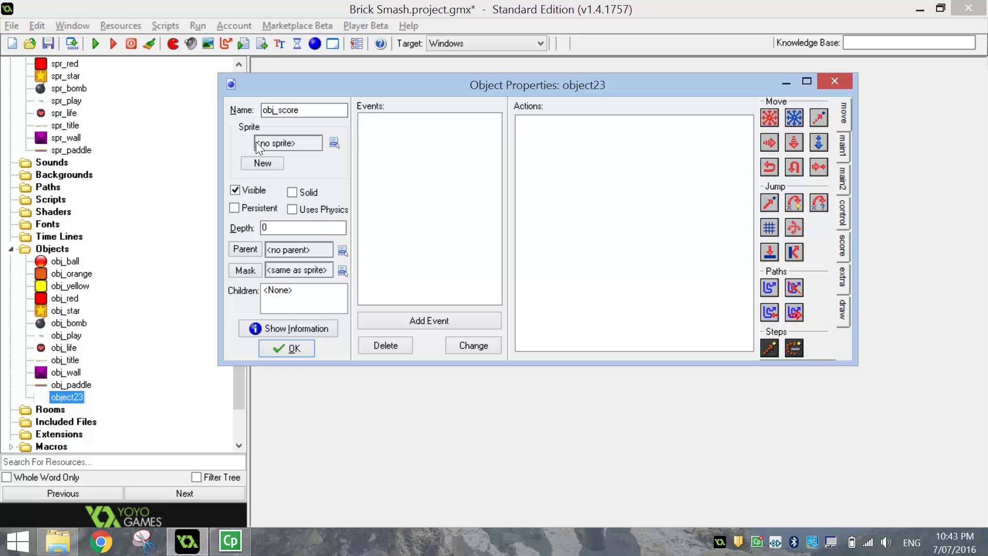
pyautogui.click(286, 347)
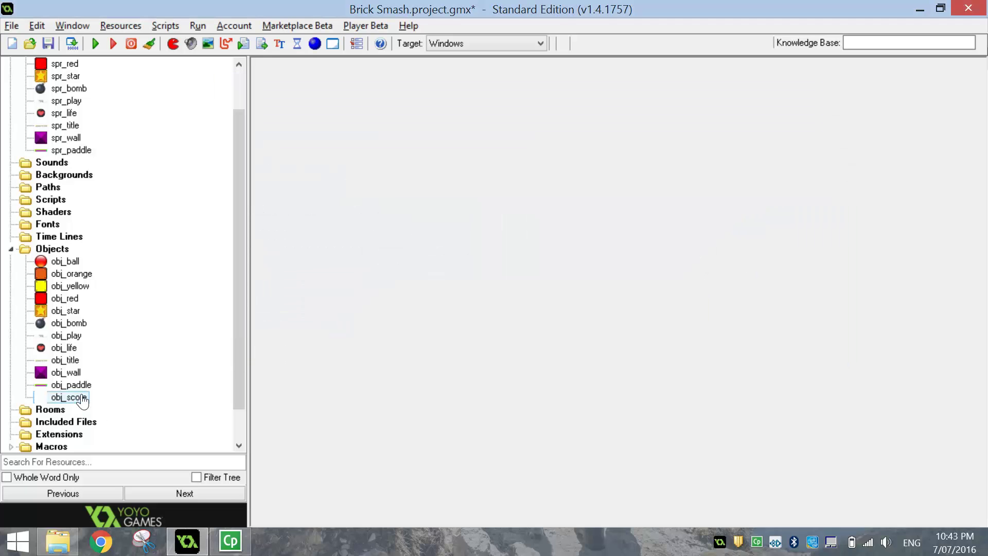
# Step: Create a sound named snd_hit from the hit.wav file in the project's Resources folder
pyautogui.click(189, 43)
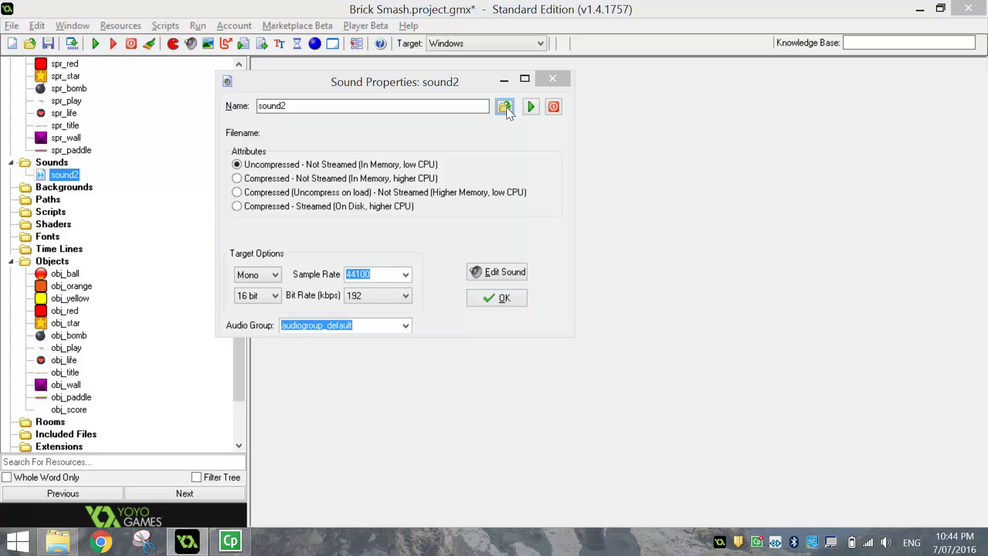
pyautogui.click(505, 106)
pyautogui.click(371, 202)
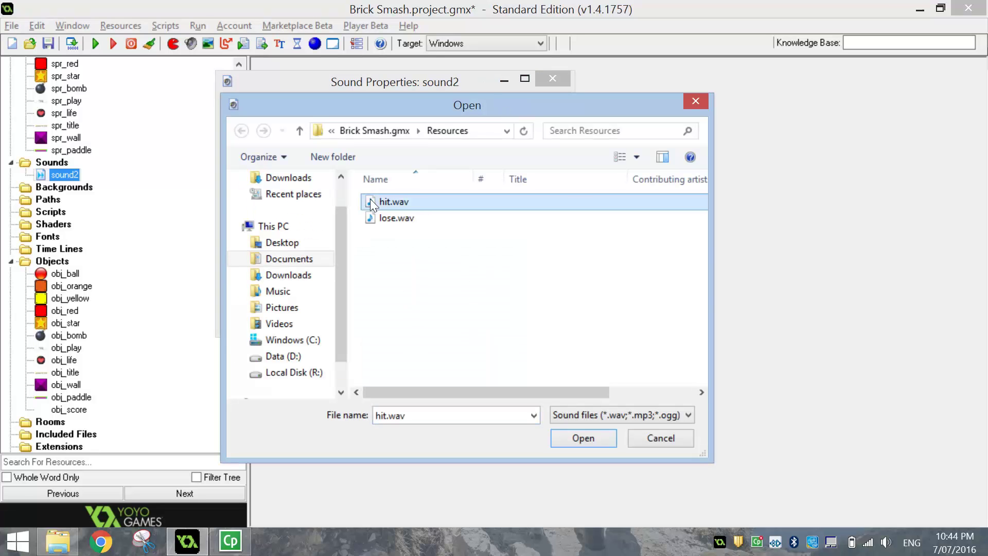
pyautogui.click(582, 440)
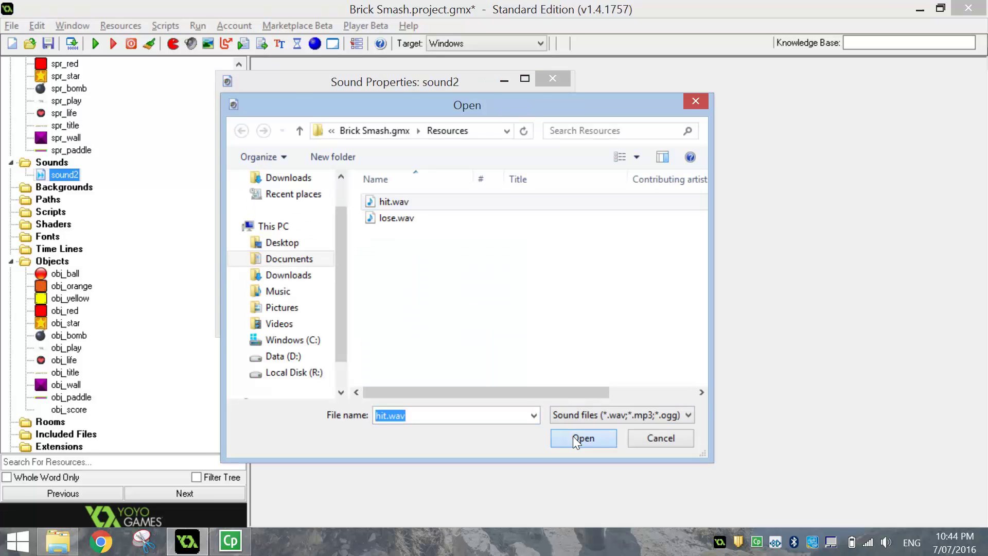
pyautogui.doubleClick(272, 106)
pyautogui.write('snd_hit')
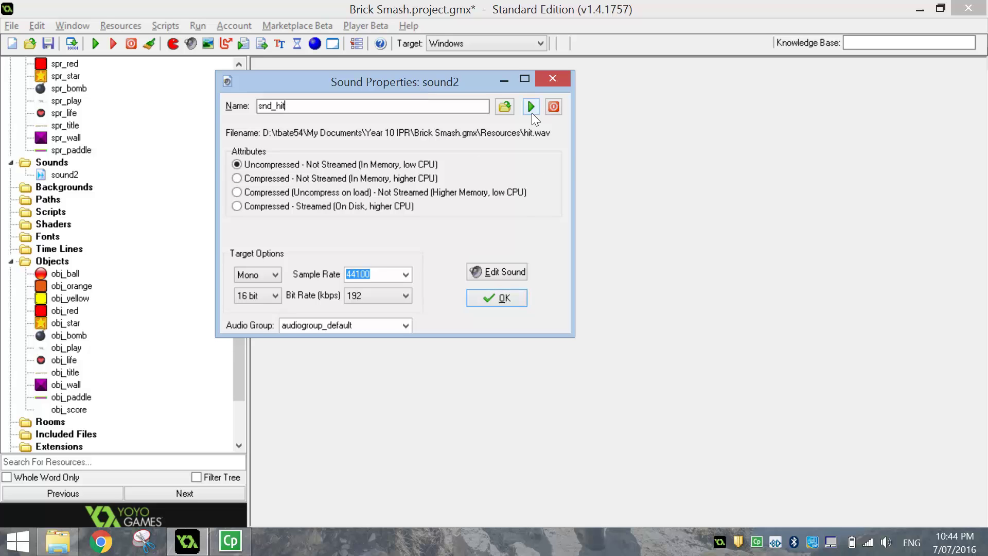
pyautogui.click(510, 301)
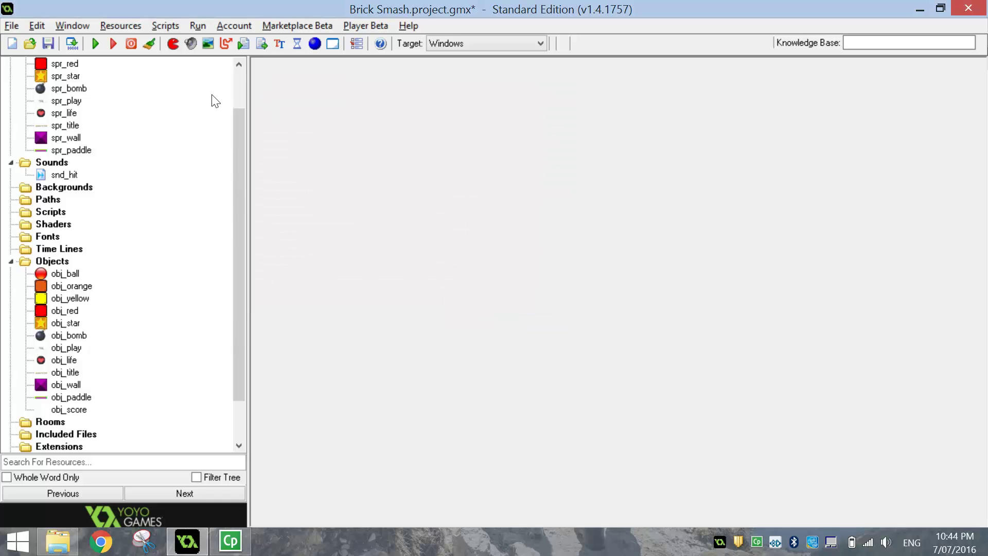
# Step: Create a sound named snd_lose from the lose.wav file in the project's Resources folder
pyautogui.click(190, 44)
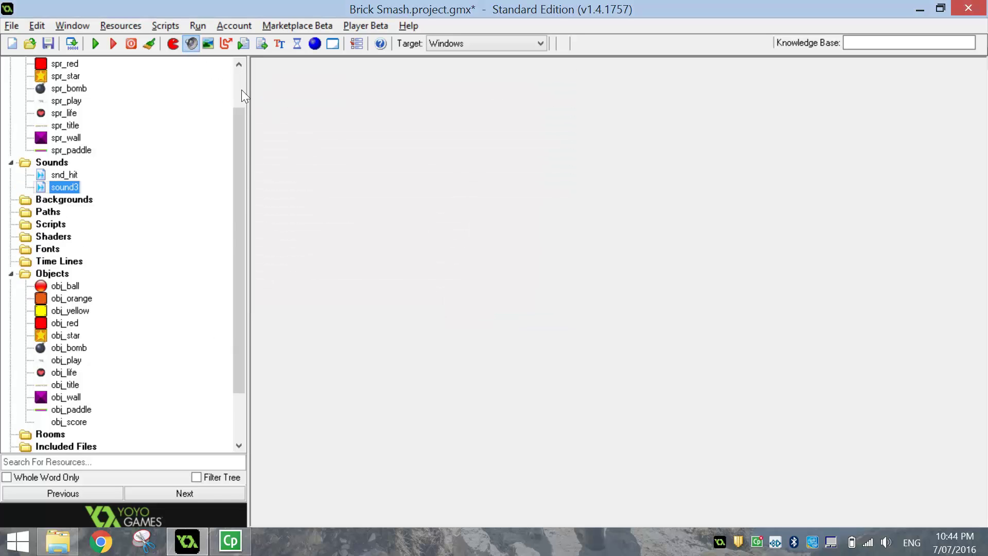
pyautogui.click(504, 106)
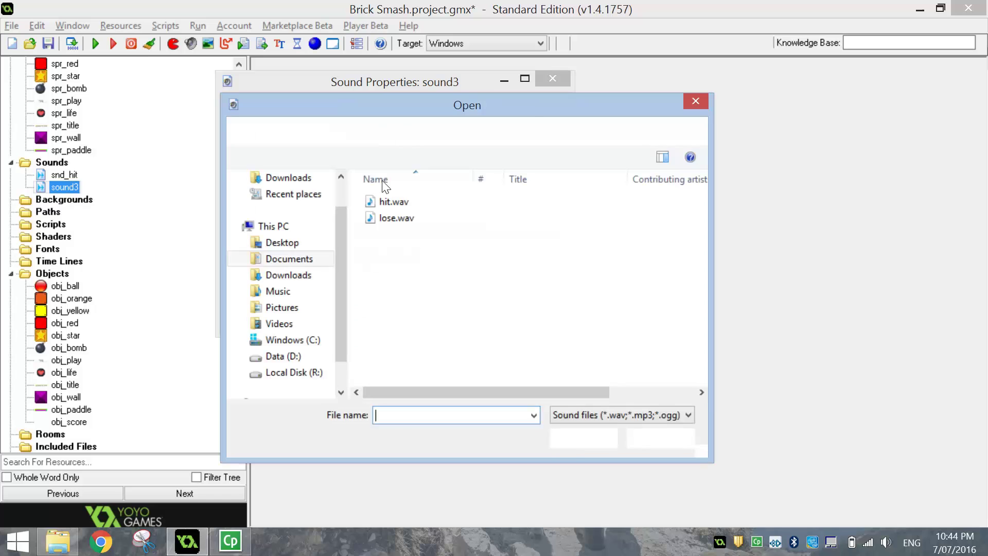
pyautogui.doubleClick(397, 215)
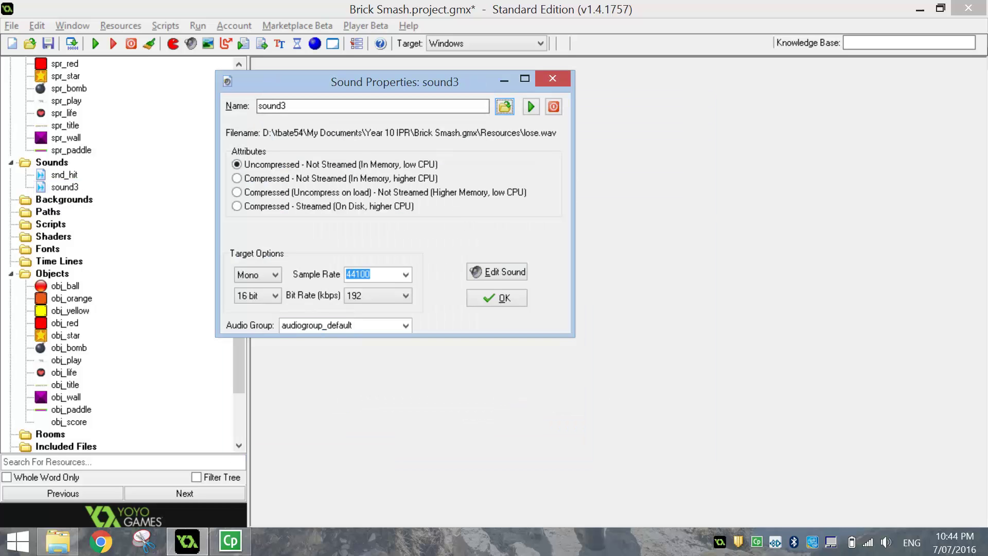
pyautogui.doubleClick(270, 106)
pyautogui.write('snd_lose')
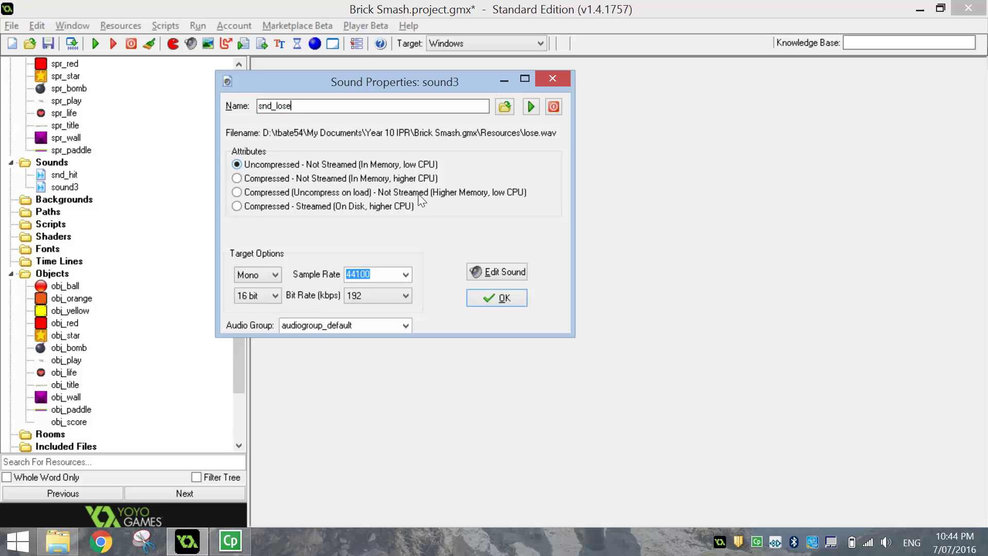
pyautogui.click(479, 293)
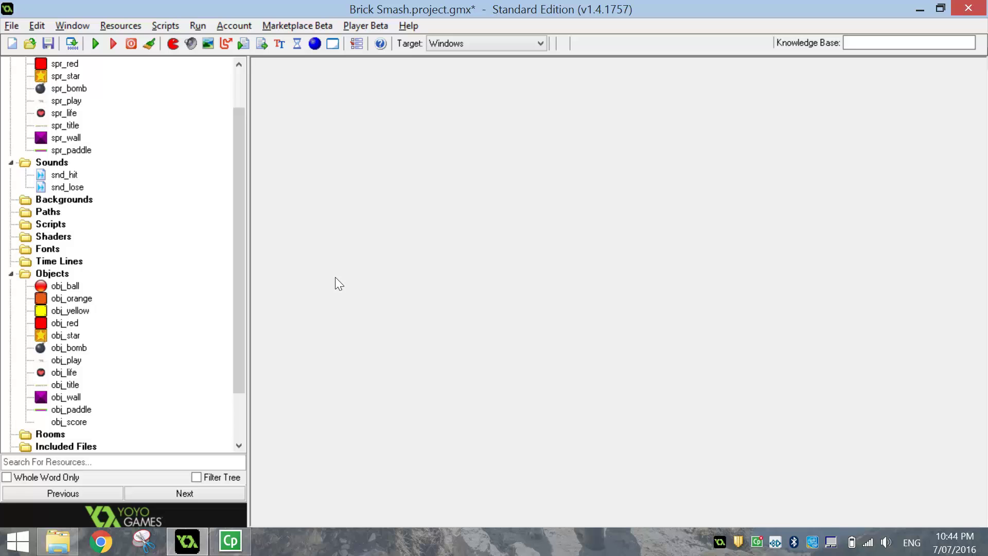
# Step: Create a room named Level 1 with a width of 640 and a height of 578
pyautogui.moveTo(236, 250); pyautogui.dragTo(237, 297)
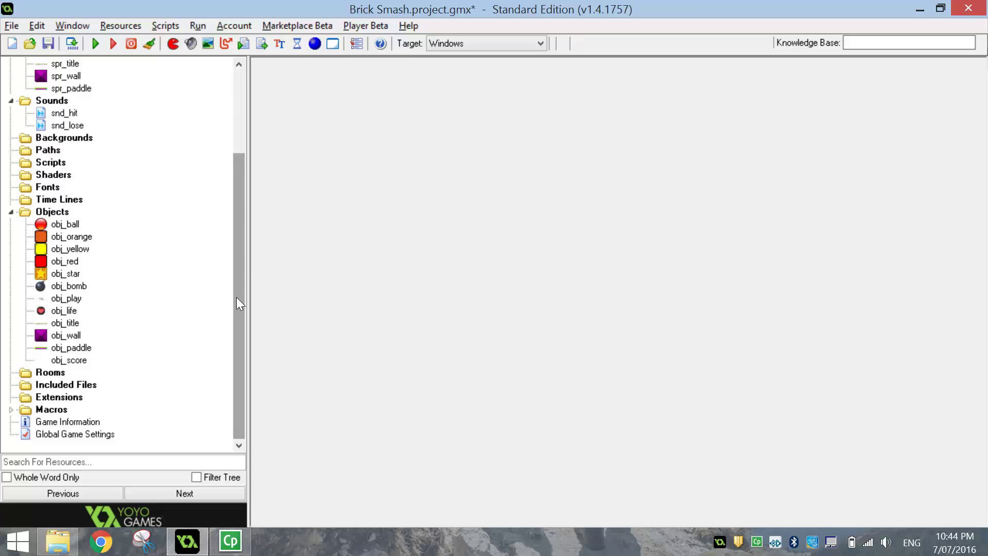
pyautogui.click(332, 44)
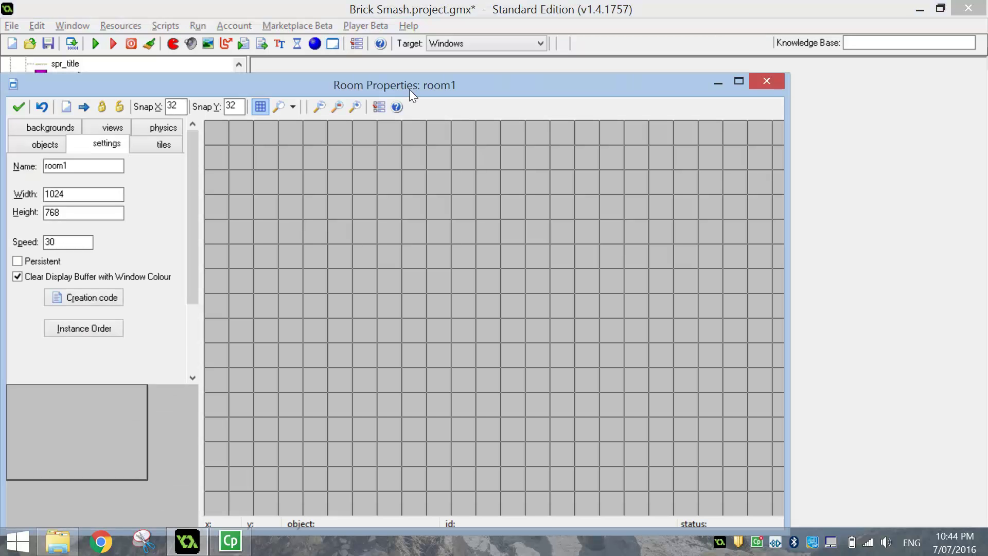
pyautogui.click(739, 81)
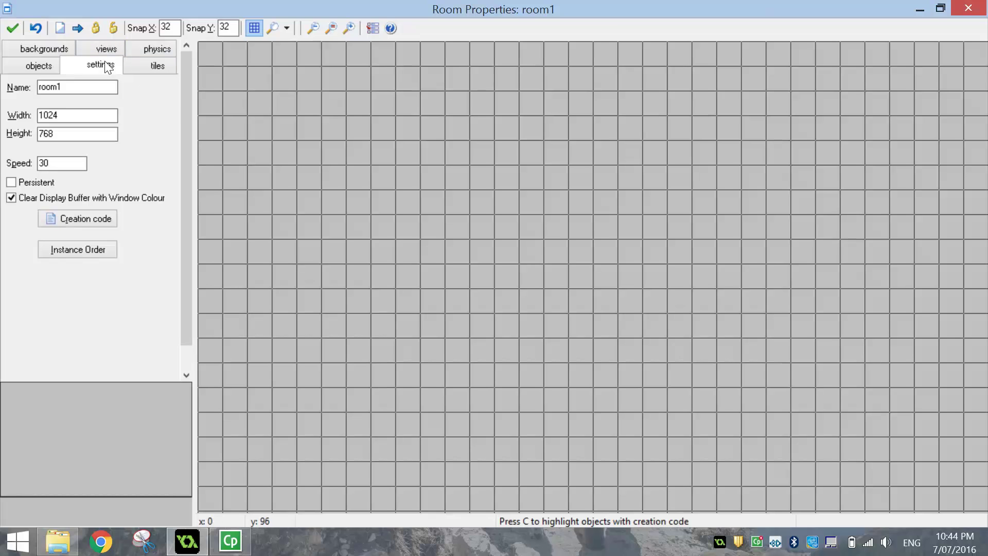
pyautogui.doubleClick(61, 86)
pyautogui.write('Level 1')
pyautogui.press('Tab')
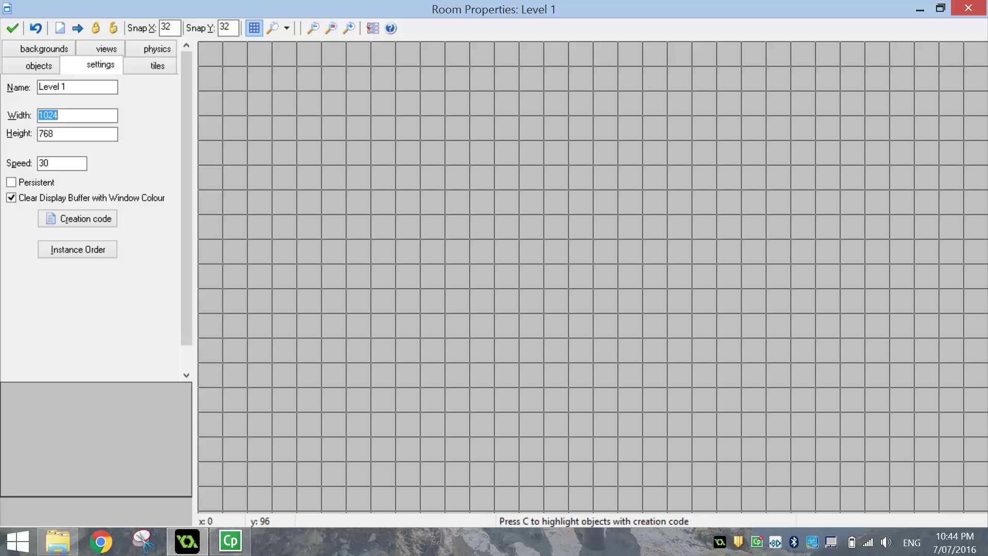
pyautogui.write('640')
pyautogui.press('Tab')
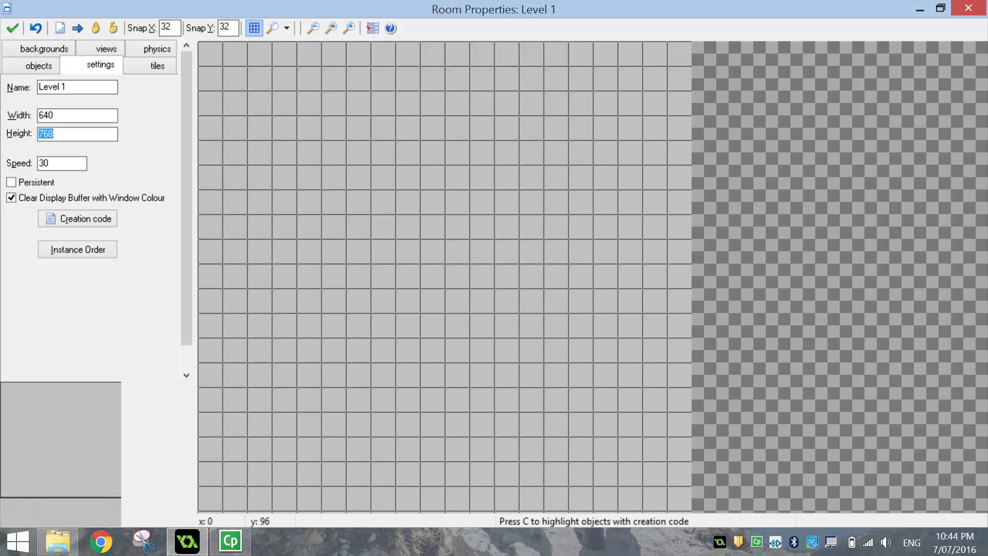
pyautogui.write('578')
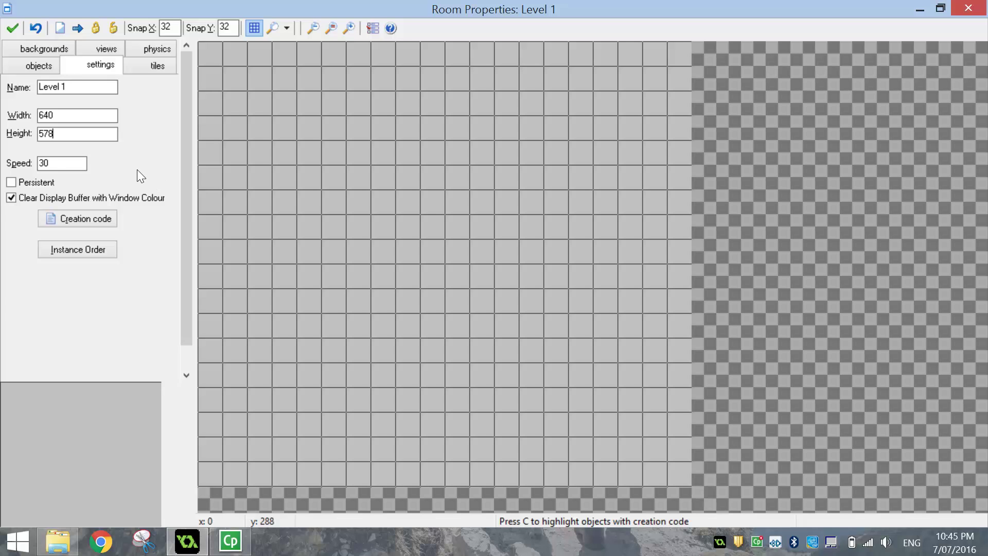
# Step: Set the background color of the Level 1 room to black
pyautogui.click(51, 45)
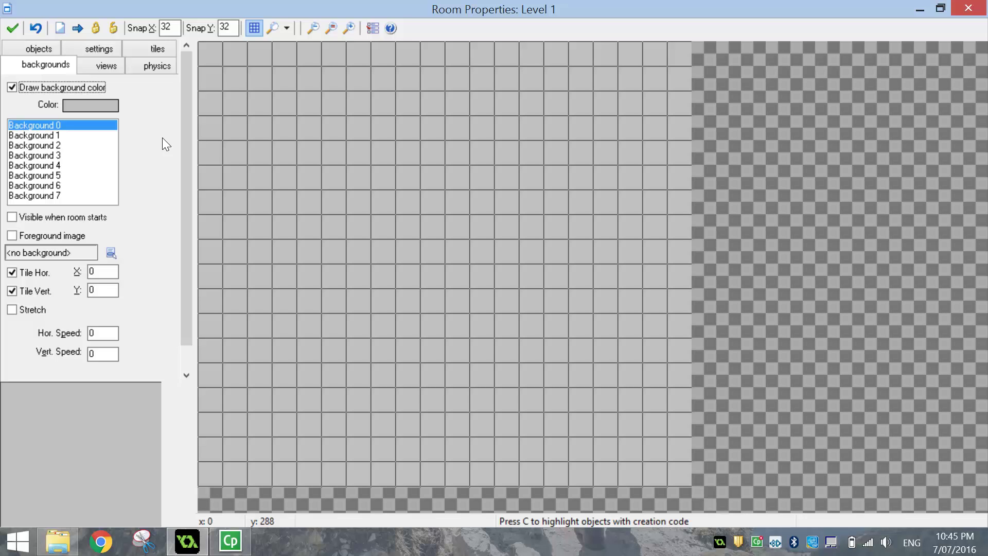
pyautogui.click(79, 105)
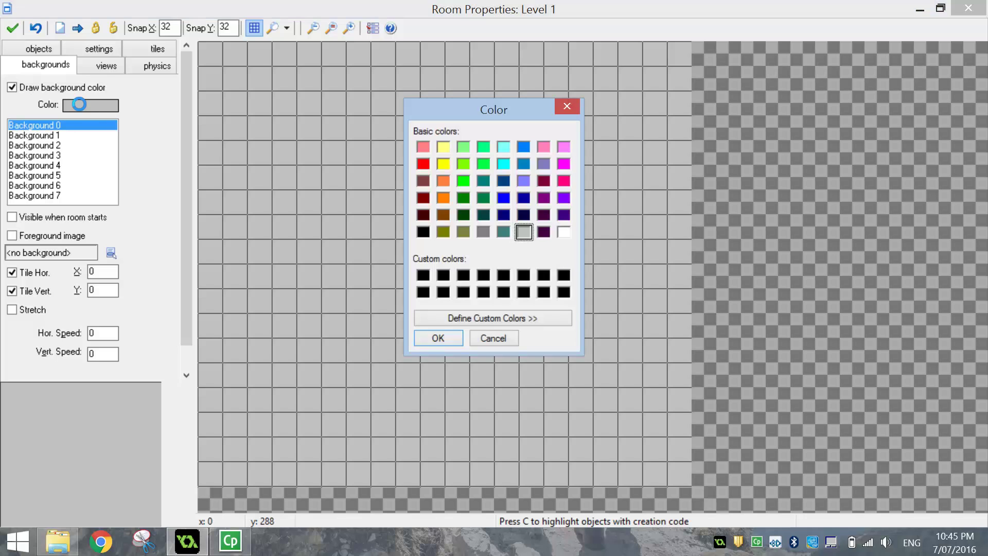
pyautogui.click(424, 232)
pyautogui.click(438, 337)
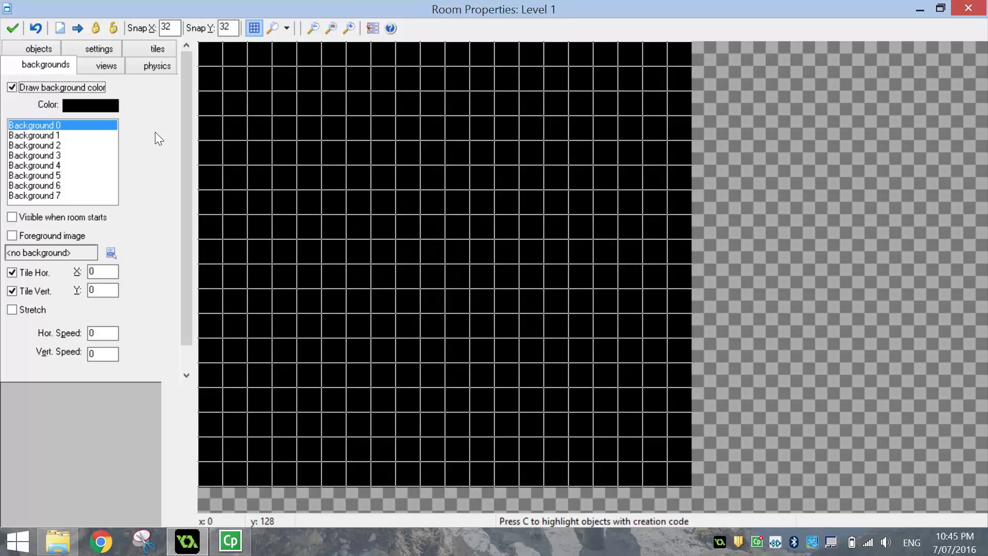
# Step: Line the top, right and left edges of the Level 1 room with obj_wall instances, leaving the bottom edge open
pyautogui.click(44, 48)
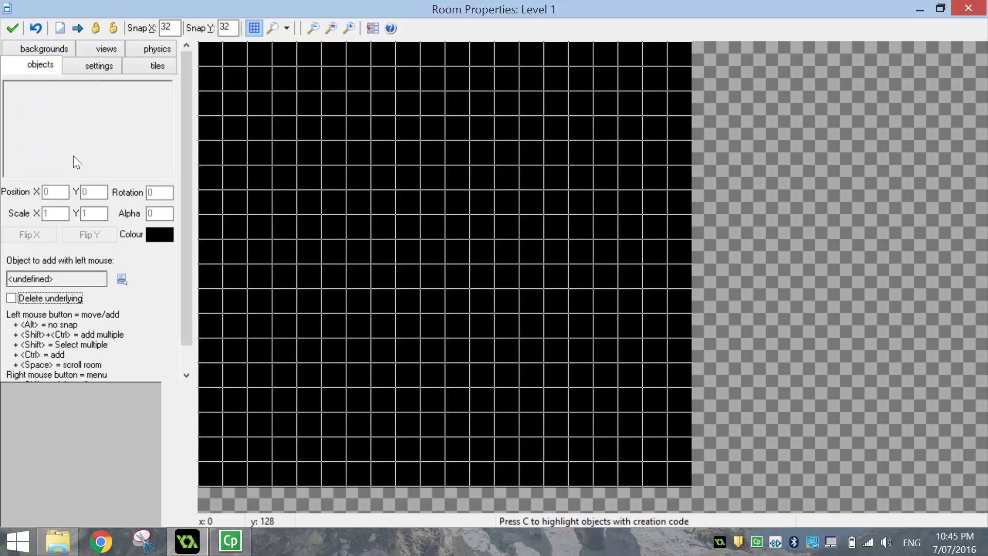
pyautogui.click(85, 106)
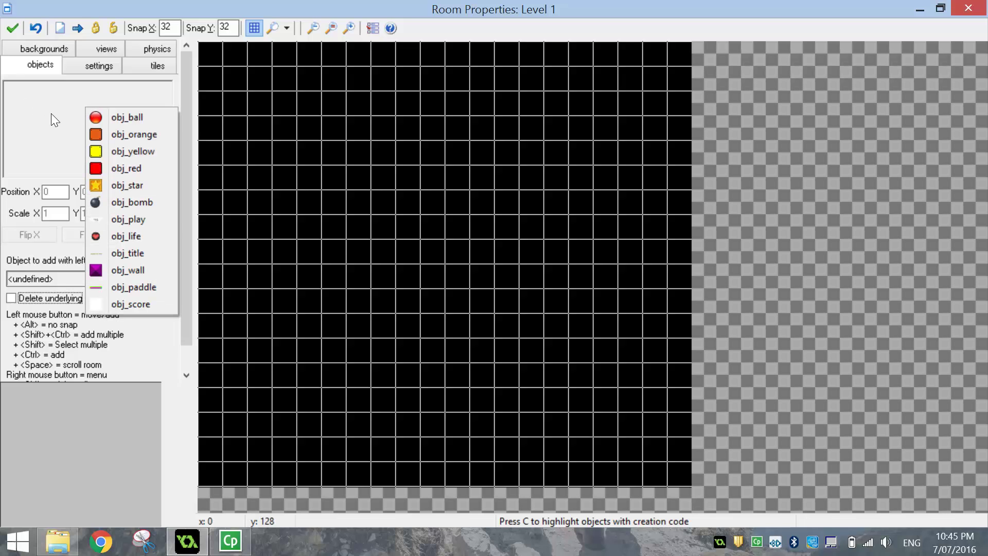
pyautogui.click(141, 271)
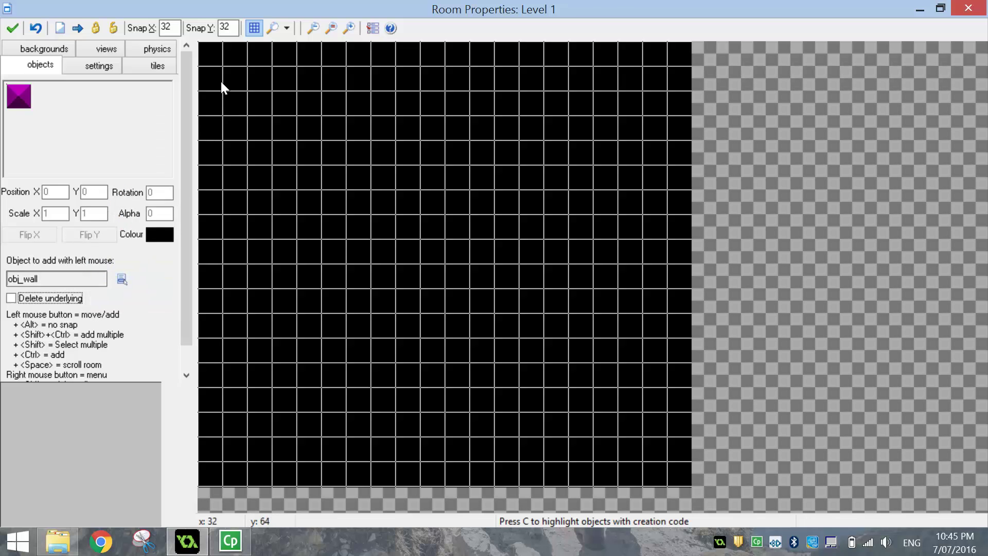
pyautogui.moveTo(211, 57)
pyautogui.keyDown('ctrl'); pyautogui.keyDown('shift'); pyautogui.mouseDown()
pyautogui.moveTo(677, 60)
pyautogui.moveTo(690, 470)
pyautogui.mouseUp(); pyautogui.keyUp('shift'); pyautogui.keyUp('ctrl')
pyautogui.keyDown('ctrl'); pyautogui.keyDown('shift'); pyautogui.moveTo(211, 77); pyautogui.dragTo(211, 469); pyautogui.keyUp('shift'); pyautogui.keyUp('ctrl')
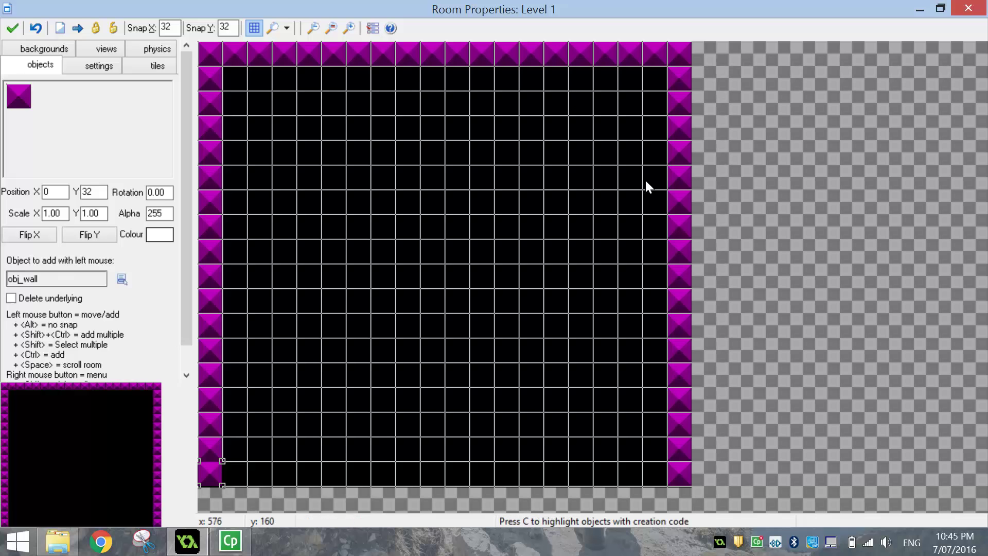
# Step: Place two obj_bomb instances side by side near the room's top centre, at X 288 and X 320, Y 64
pyautogui.click(89, 118)
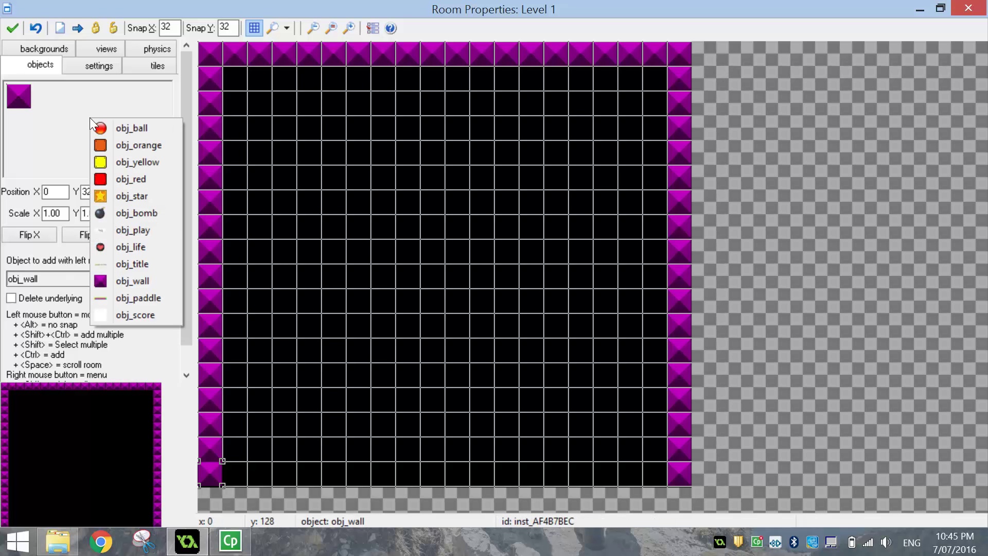
pyautogui.click(134, 211)
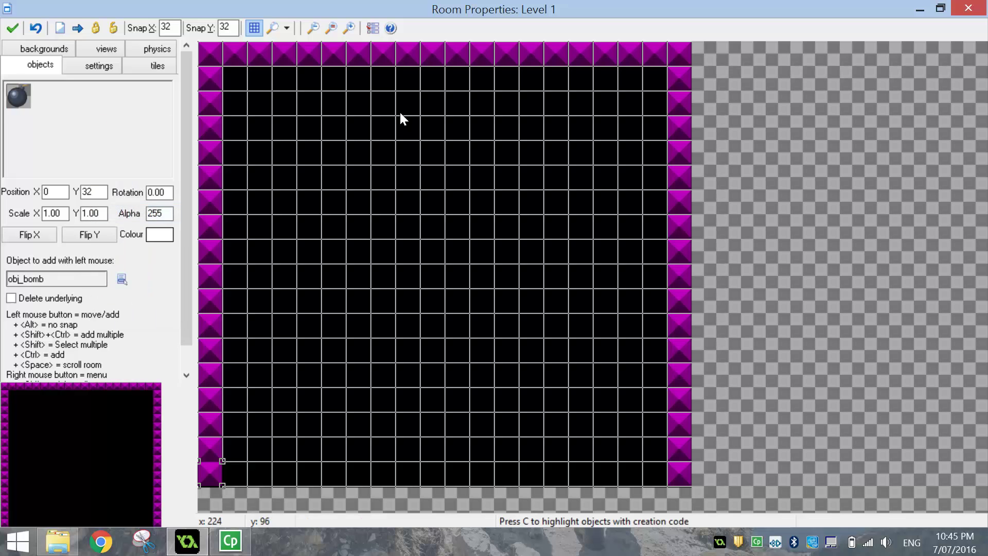
pyautogui.click(409, 104)
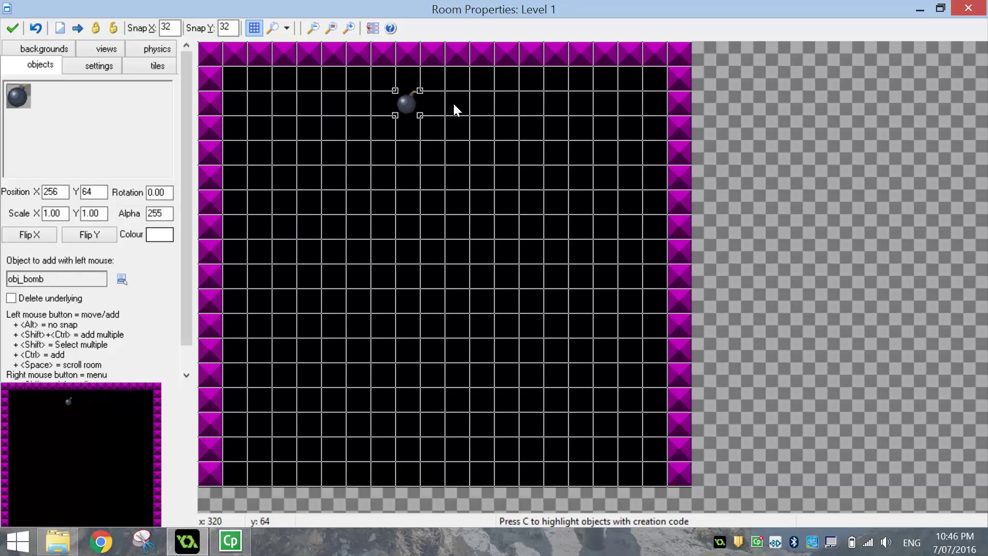
pyautogui.click(454, 105)
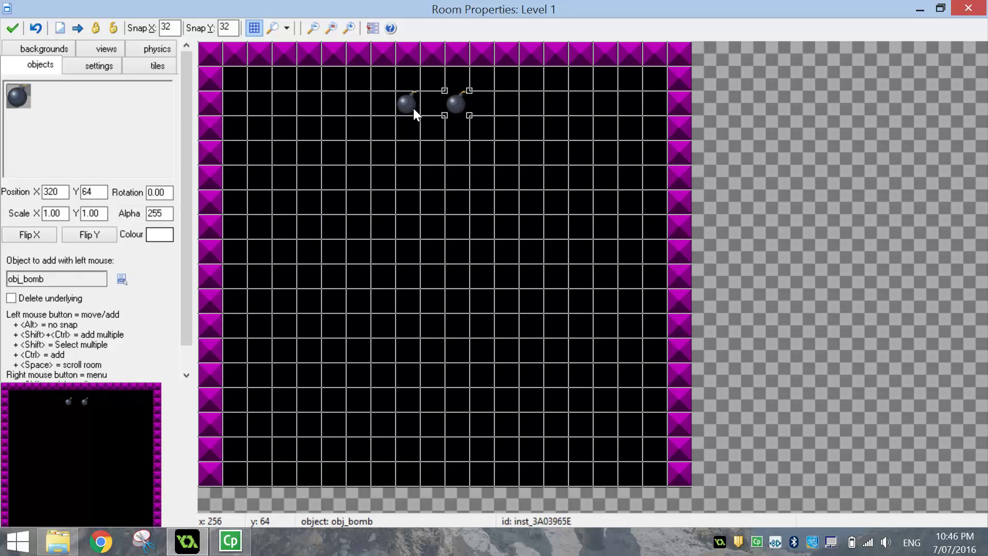
pyautogui.rightClick(415, 109)
pyautogui.click(440, 118)
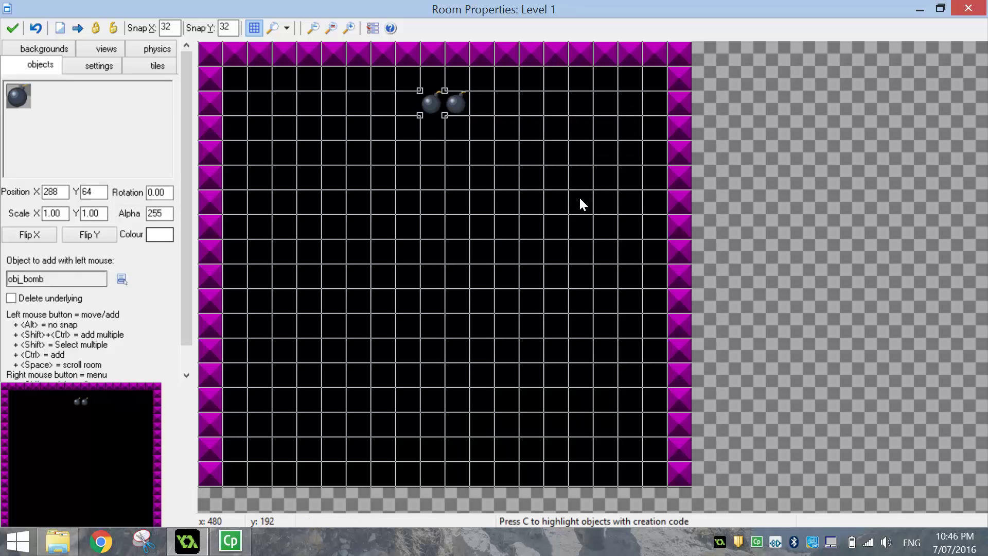
# Step: Place a row of 14 obj_star bricks from X 96 at Y 96, and a matching obj_orange row at Y 128
pyautogui.click(130, 147)
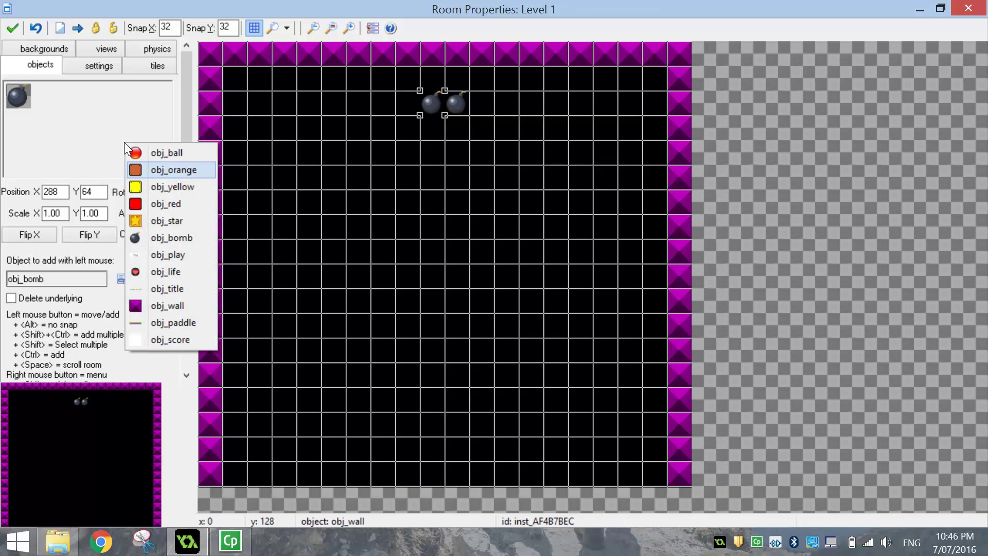
pyautogui.click(153, 222)
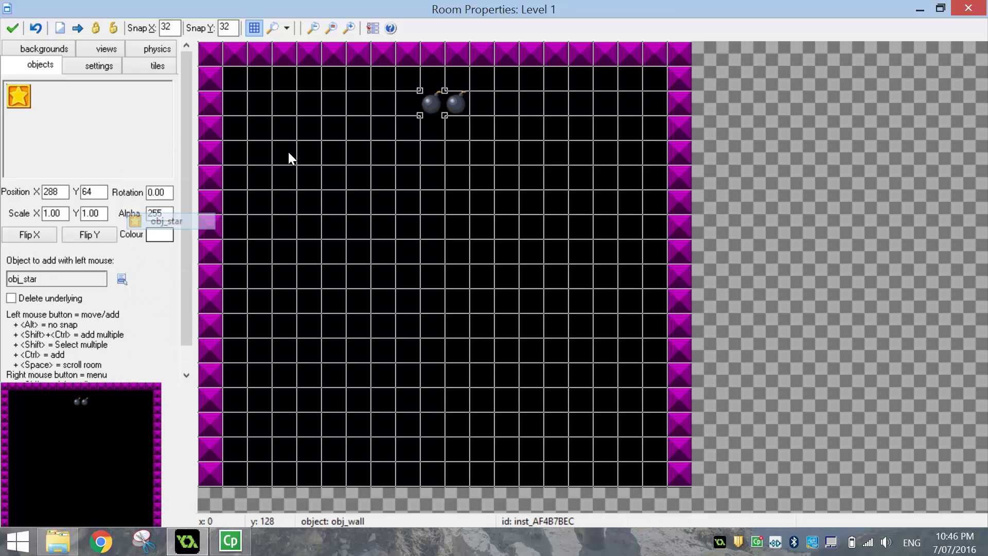
pyautogui.click(283, 125)
pyautogui.click(311, 127)
pyautogui.moveTo(325, 128)
pyautogui.keyDown('ctrl'); pyautogui.keyDown('shift'); pyautogui.mouseDown()
pyautogui.moveTo(522, 137)
pyautogui.moveTo(599, 129)
pyautogui.mouseUp(); pyautogui.keyUp('shift'); pyautogui.keyUp('ctrl')
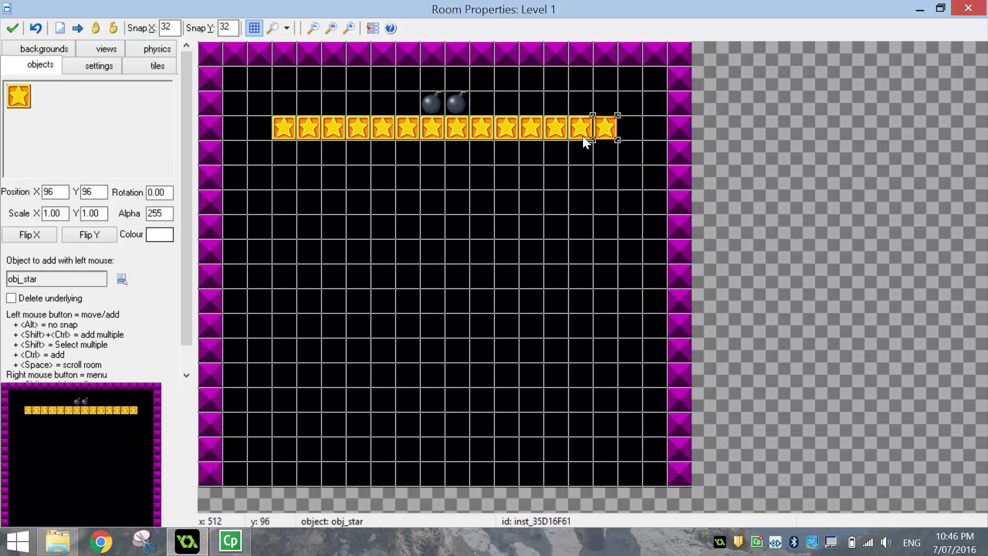
pyautogui.click(113, 135)
pyautogui.click(153, 165)
pyautogui.keyDown('ctrl'); pyautogui.keyDown('shift'); pyautogui.moveTo(285, 157); pyautogui.dragTo(603, 153); pyautogui.keyUp('shift'); pyautogui.keyUp('ctrl')
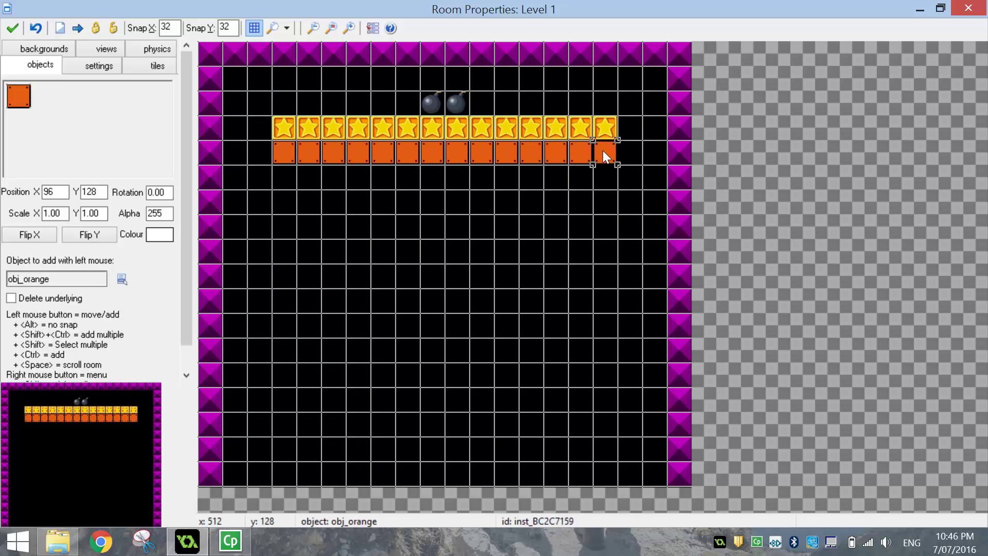
# Step: Add a row of 14 obj_yellow bricks directly below the orange row, and a matching obj_red row at Y 192
pyautogui.click(104, 121)
pyautogui.click(151, 225)
pyautogui.keyDown('ctrl'); pyautogui.keyDown('shift'); pyautogui.moveTo(277, 187); pyautogui.dragTo(602, 180); pyautogui.keyUp('shift'); pyautogui.keyUp('ctrl')
pyautogui.click(111, 127)
pyautogui.click(146, 183)
pyautogui.keyDown('ctrl'); pyautogui.keyDown('shift'); pyautogui.moveTo(287, 202); pyautogui.dragTo(601, 205); pyautogui.keyUp('shift'); pyautogui.keyUp('ctrl')
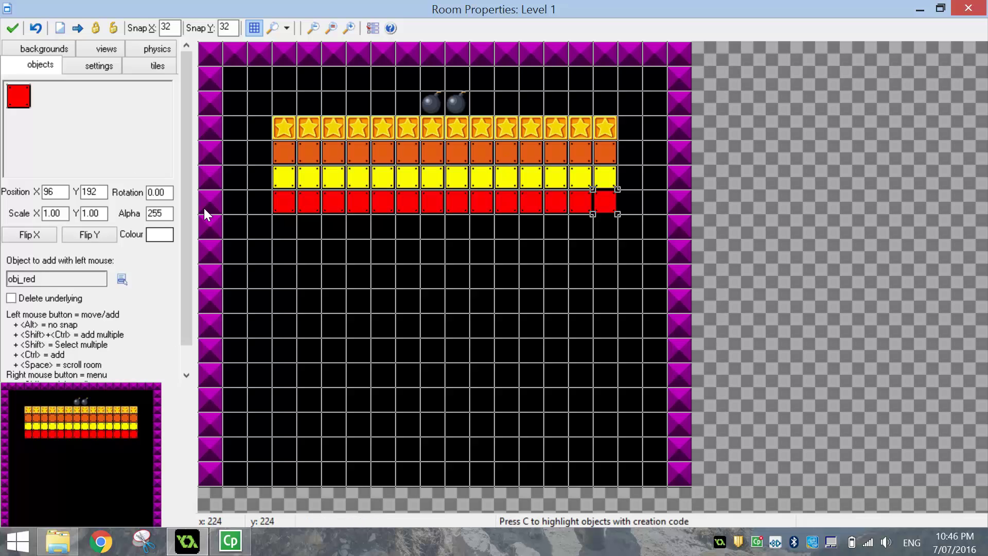
# Step: Place obj_paddle near the room's bottom centre at X 256, Y 512, and obj_ball above it at X 288, Y 448
pyautogui.click(106, 124)
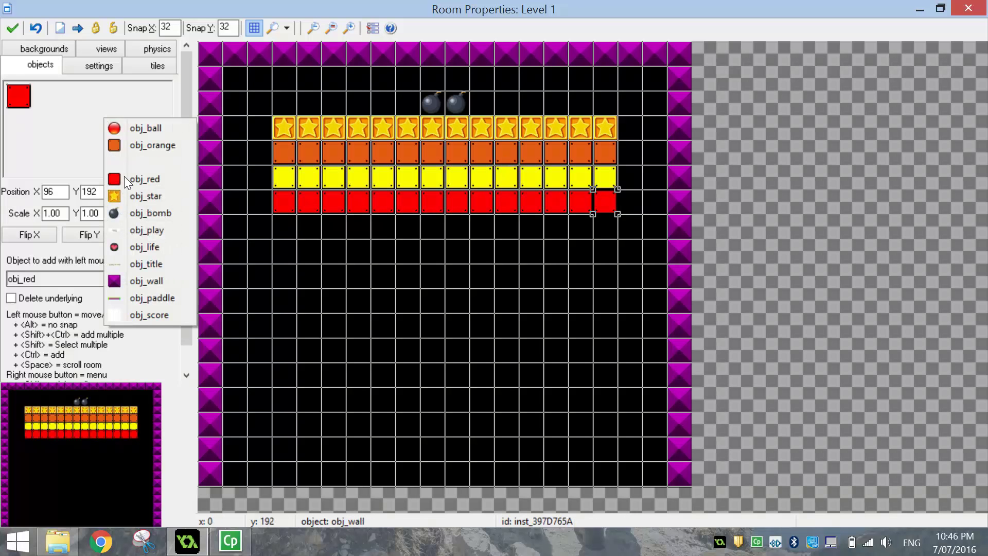
pyautogui.click(153, 298)
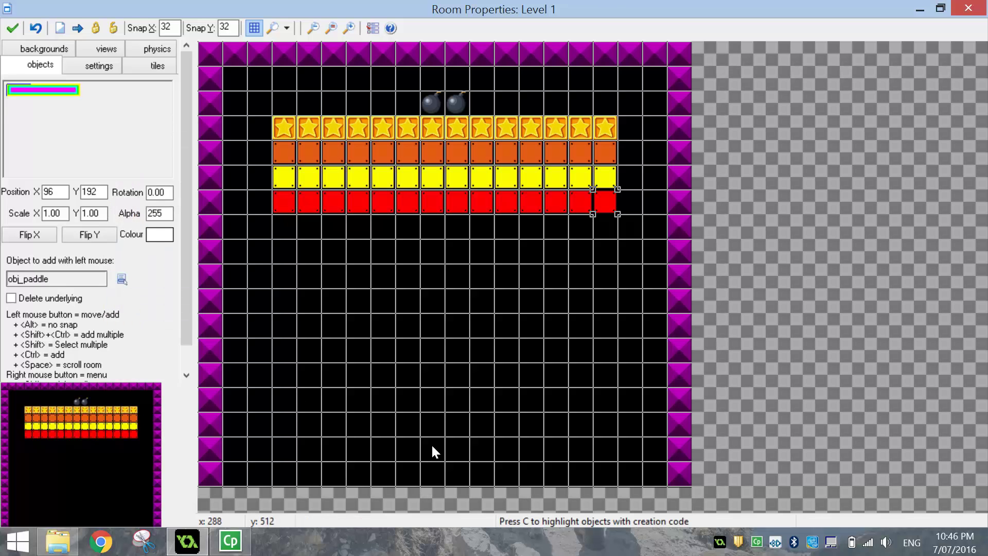
pyautogui.click(406, 444)
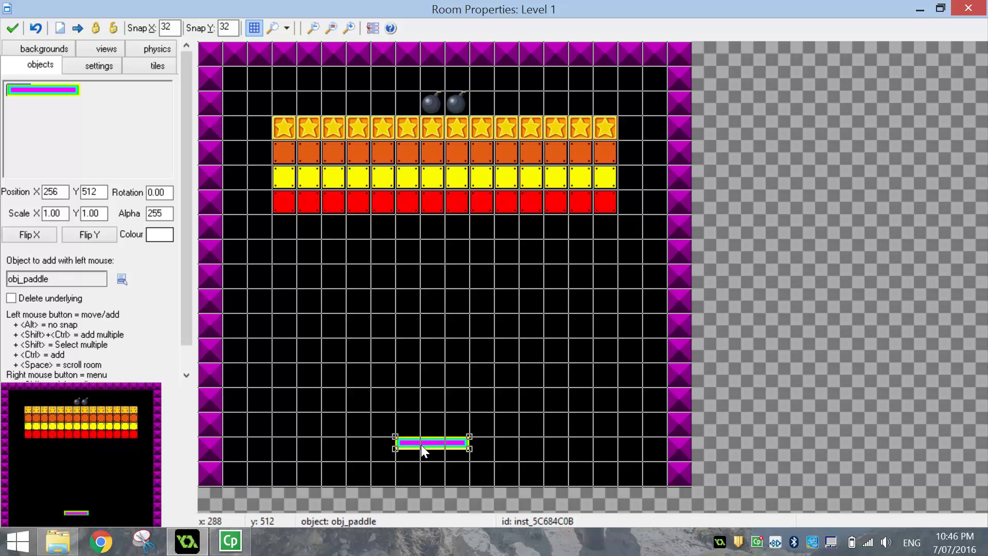
pyautogui.click(131, 140)
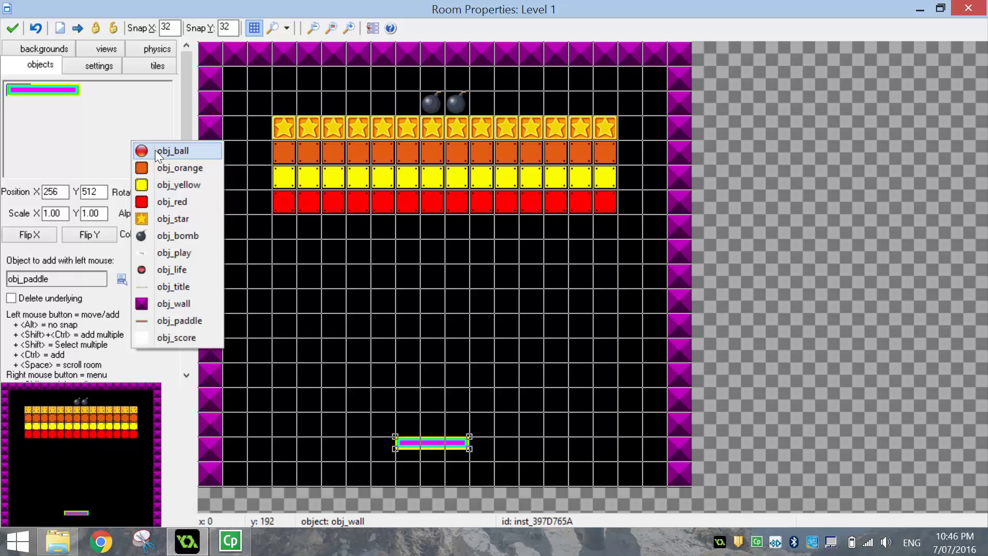
pyautogui.click(156, 150)
pyautogui.click(434, 401)
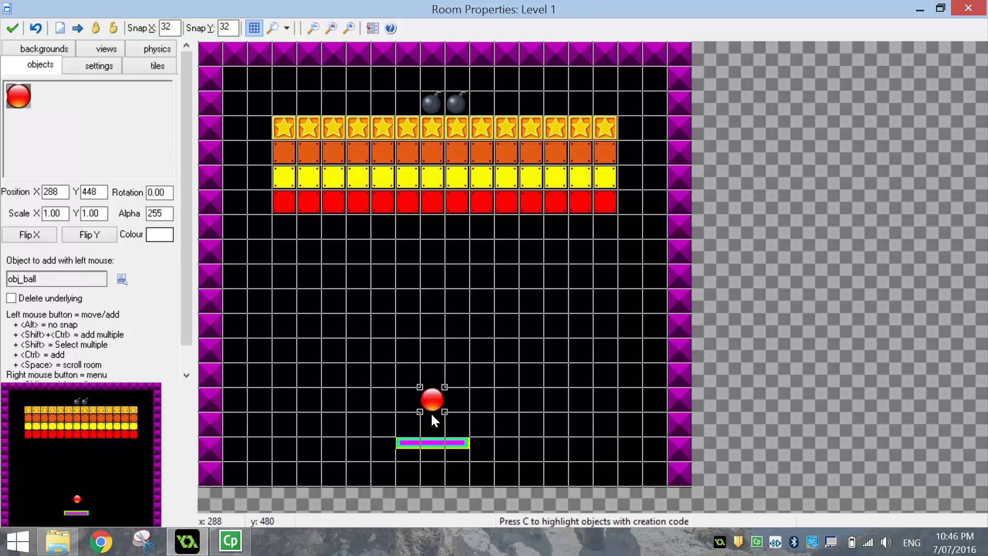
# Step: Place obj_score in the Level 1 room's bottom-left corner inside the walls, at X 32, Y 544
pyautogui.click(95, 126)
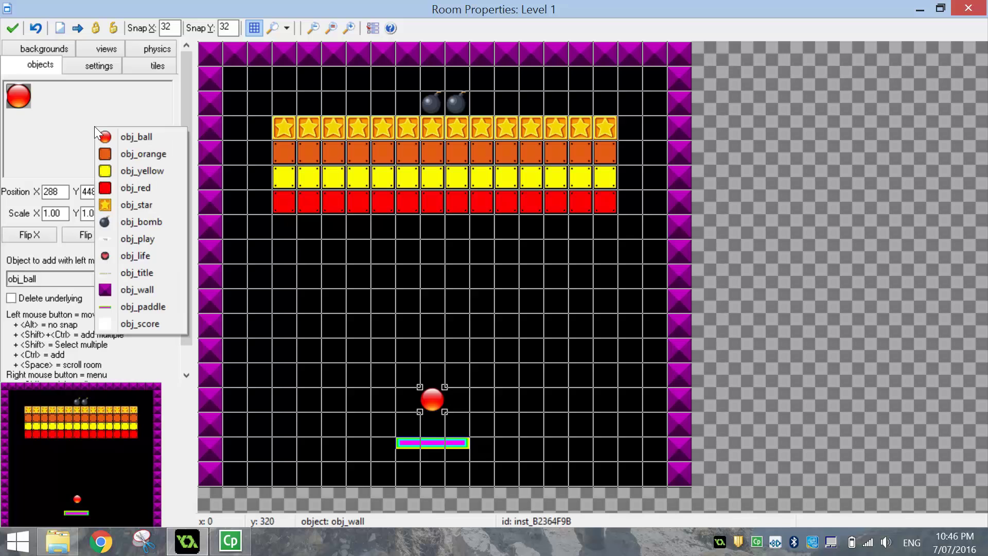
pyautogui.click(142, 324)
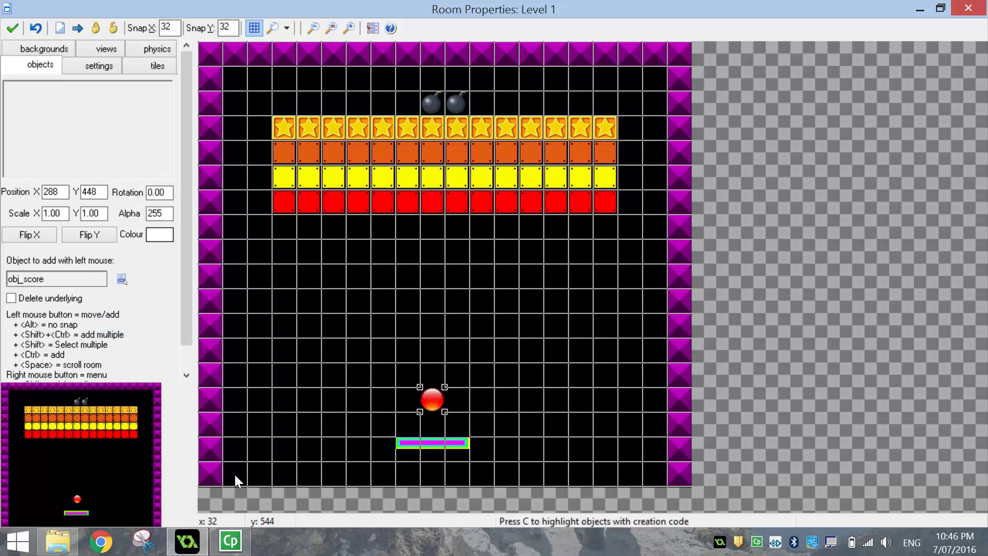
pyautogui.click(233, 474)
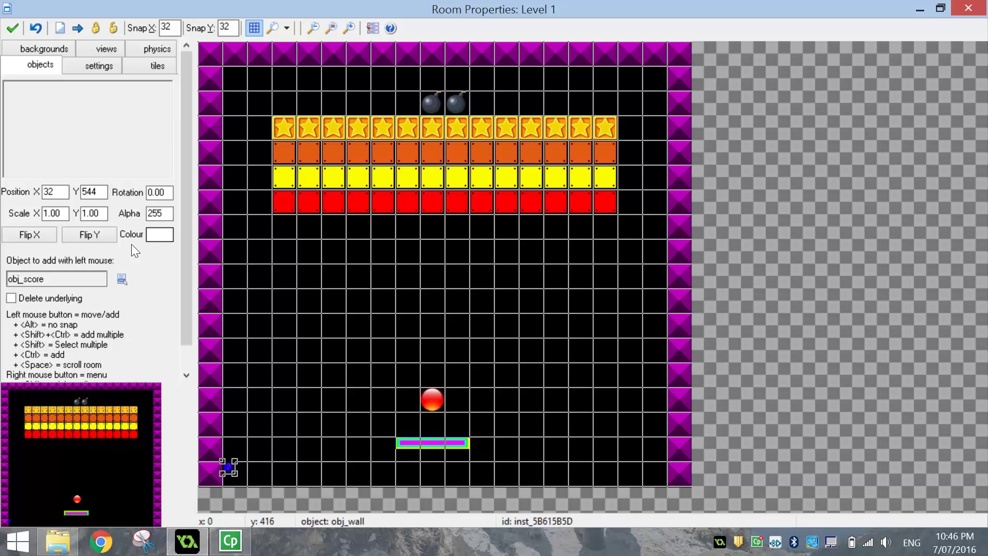
pyautogui.click(104, 117)
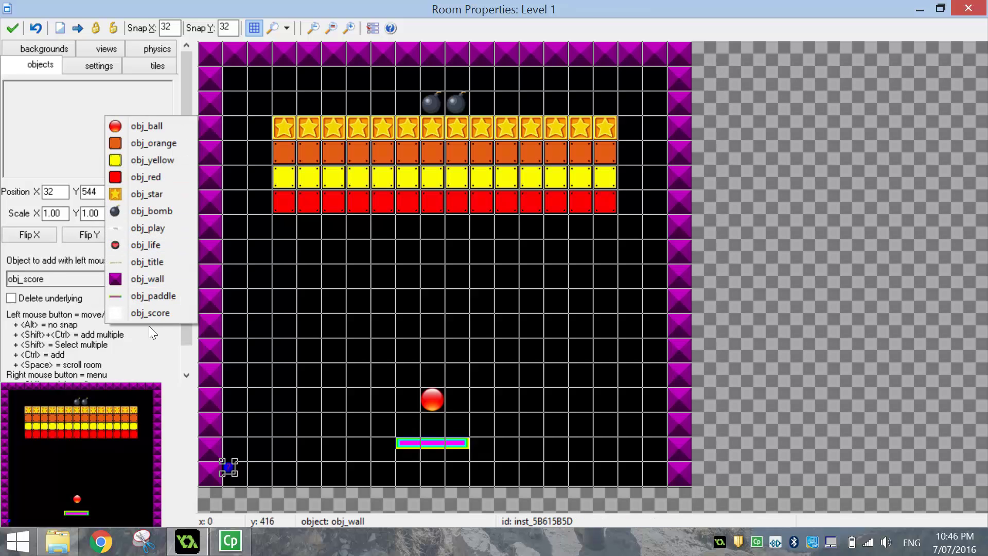
pyautogui.click(356, 69)
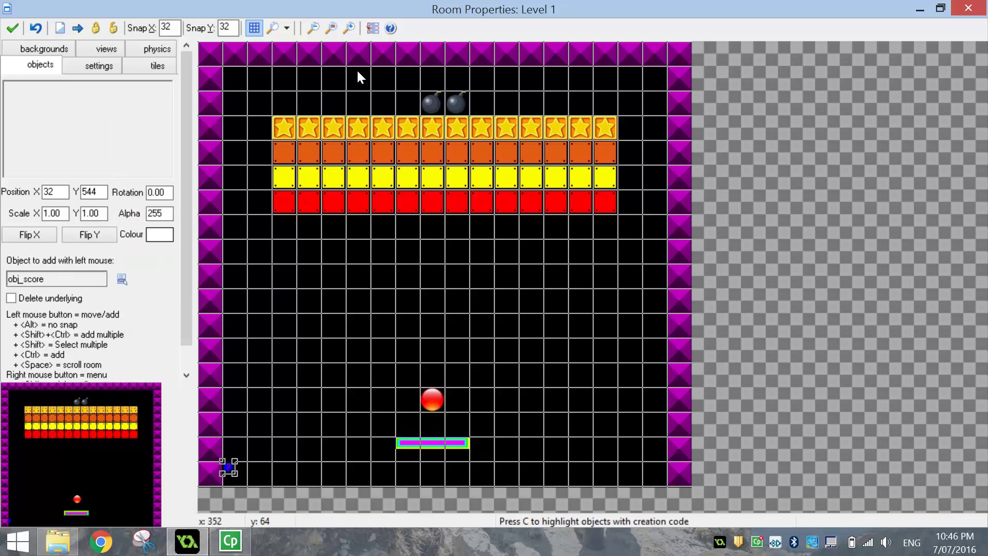
# Step: Check the Level 1 layout without the grid, restore the grid, and accept the room
pyautogui.click(254, 28)
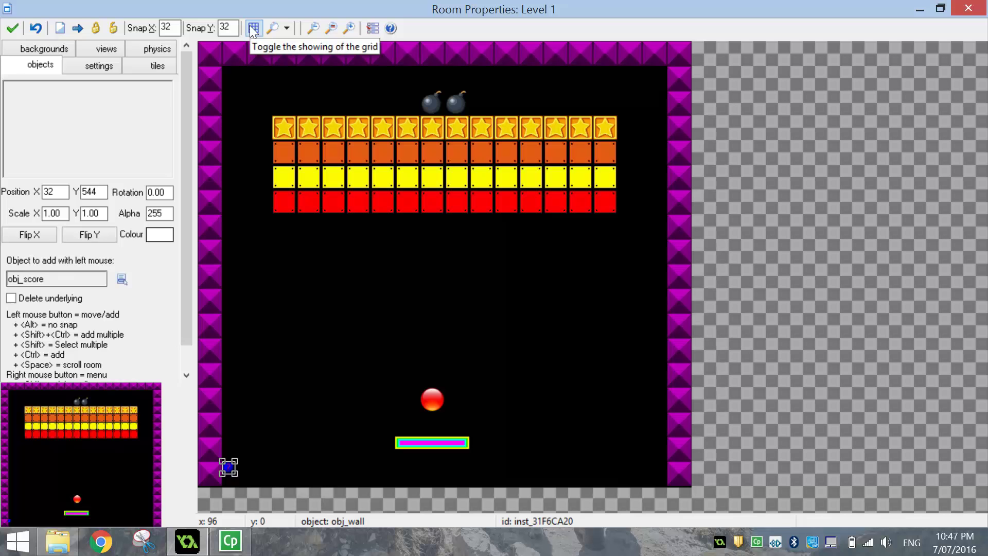
pyautogui.click(254, 29)
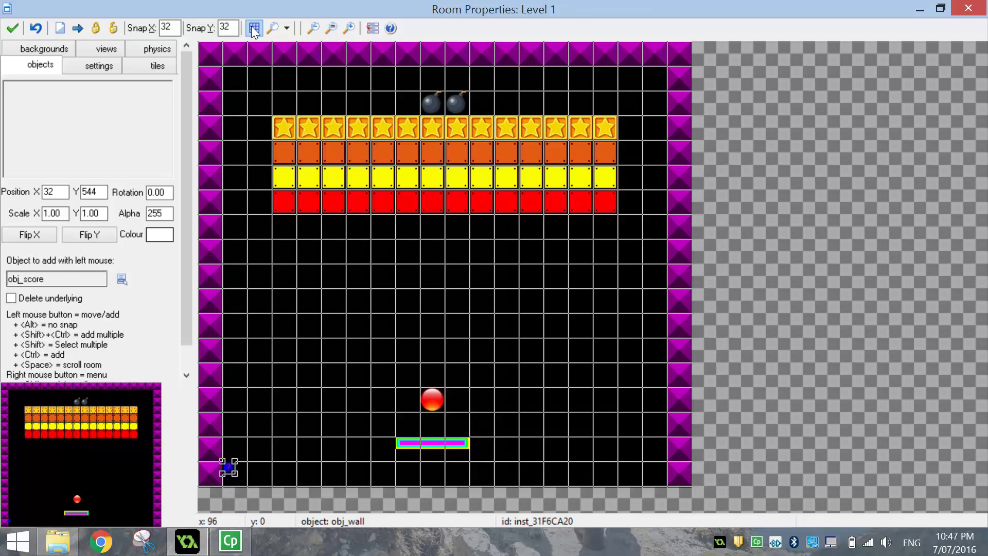
pyautogui.click(10, 28)
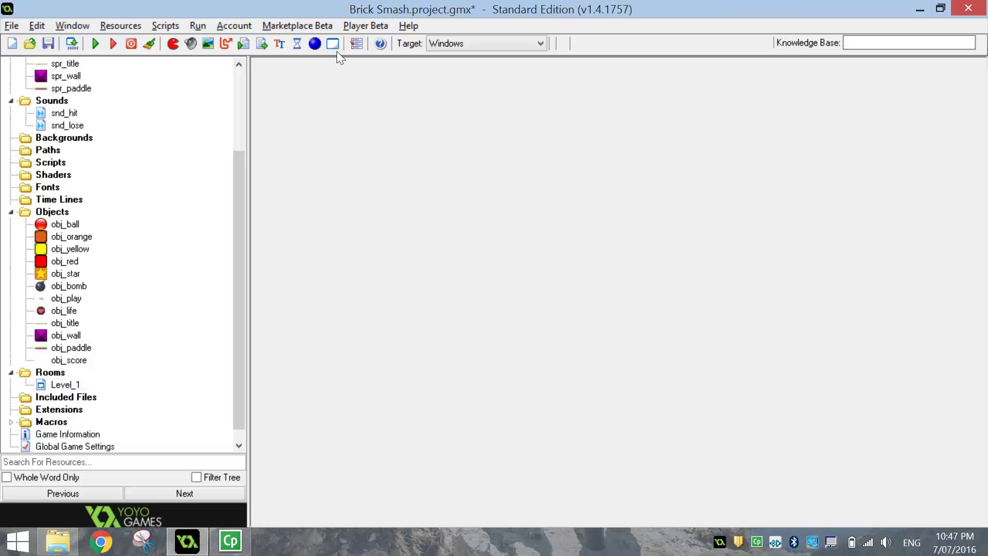
# Step: Create a new room named Splash with a width of 640 and a height of 578
pyautogui.click(332, 43)
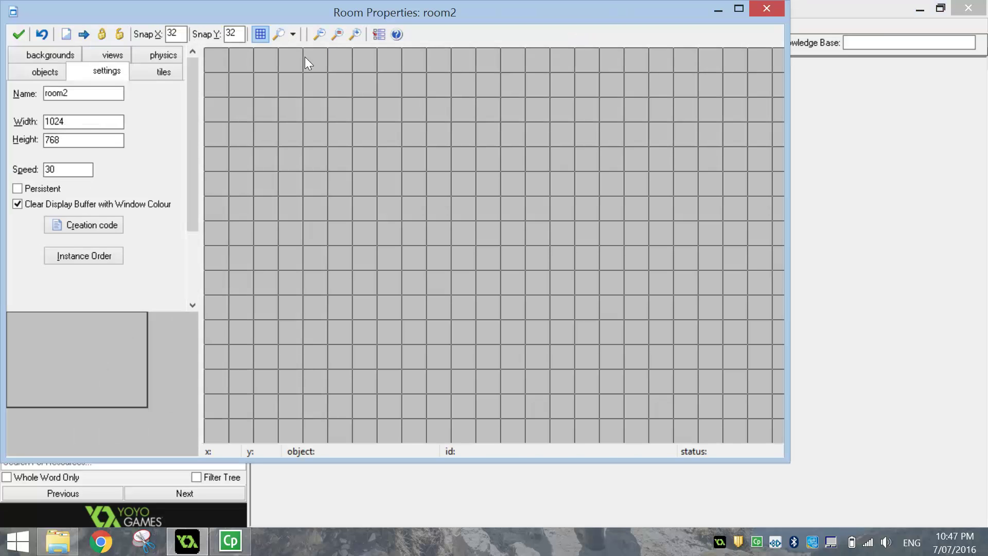
pyautogui.doubleClick(382, 8)
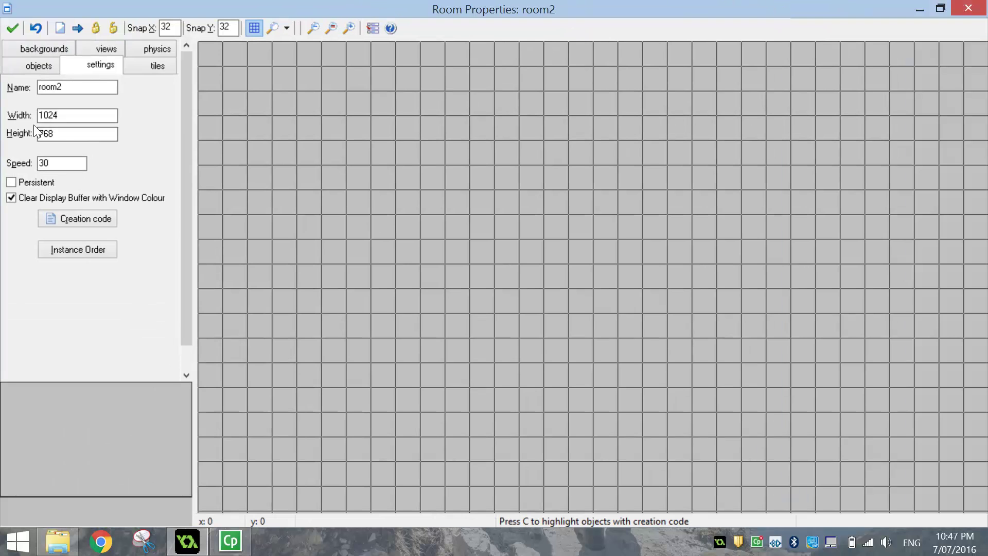
pyautogui.moveTo(58, 115); pyautogui.dragTo(2, 113)
pyautogui.write('640')
pyautogui.press('Tab')
pyautogui.write('578')
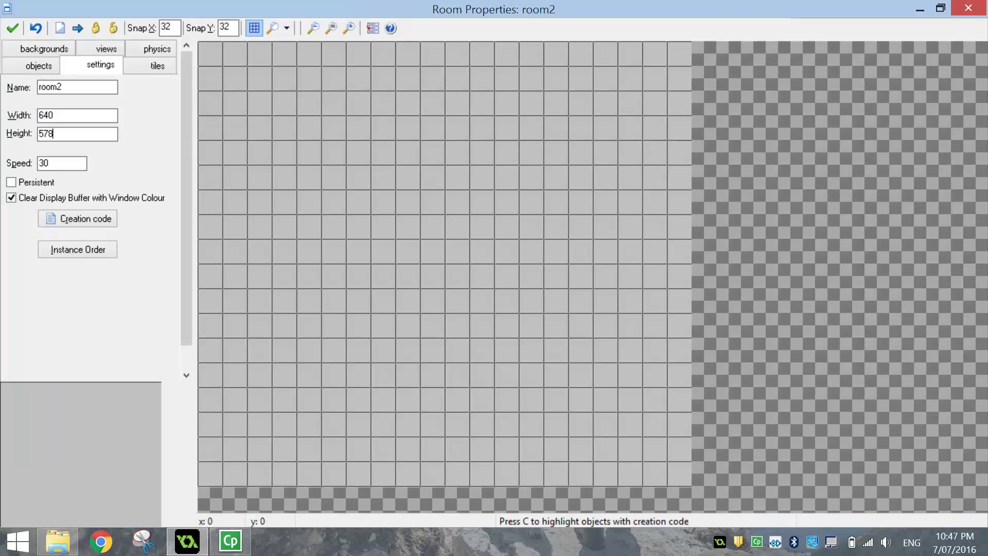
pyautogui.moveTo(61, 87); pyautogui.dragTo(33, 87)
pyautogui.write('Splash')
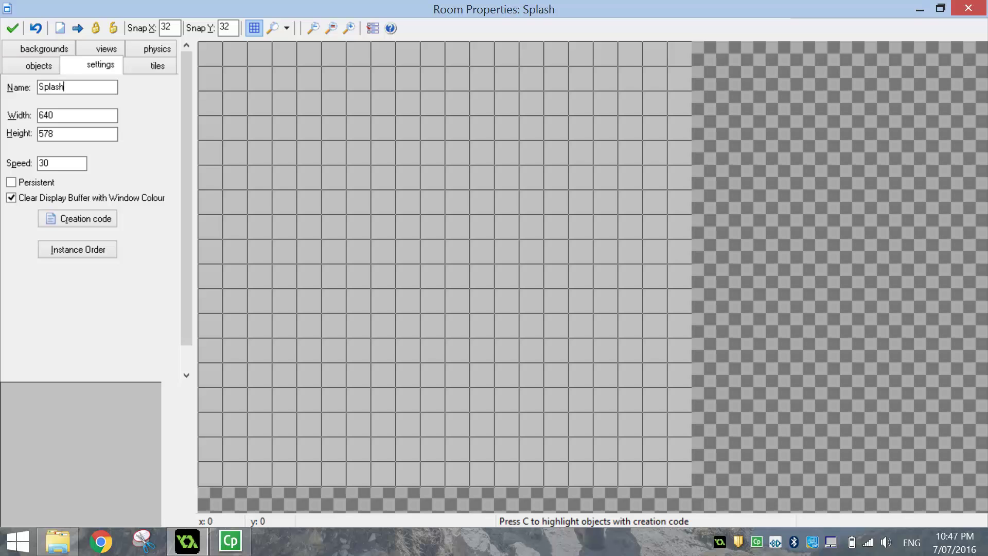
# Step: Set the Splash room's background color to black
pyautogui.click(46, 47)
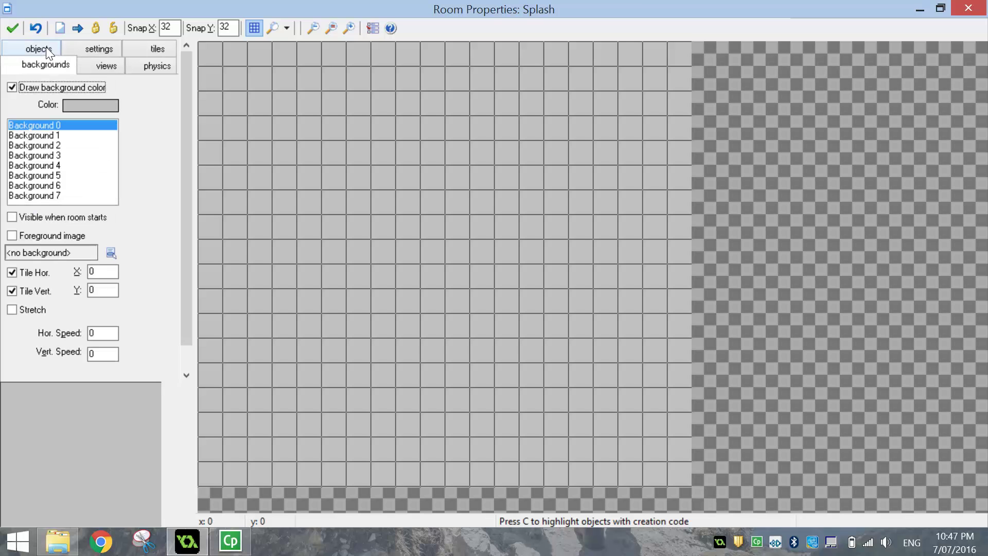
pyautogui.click(88, 104)
pyautogui.click(423, 233)
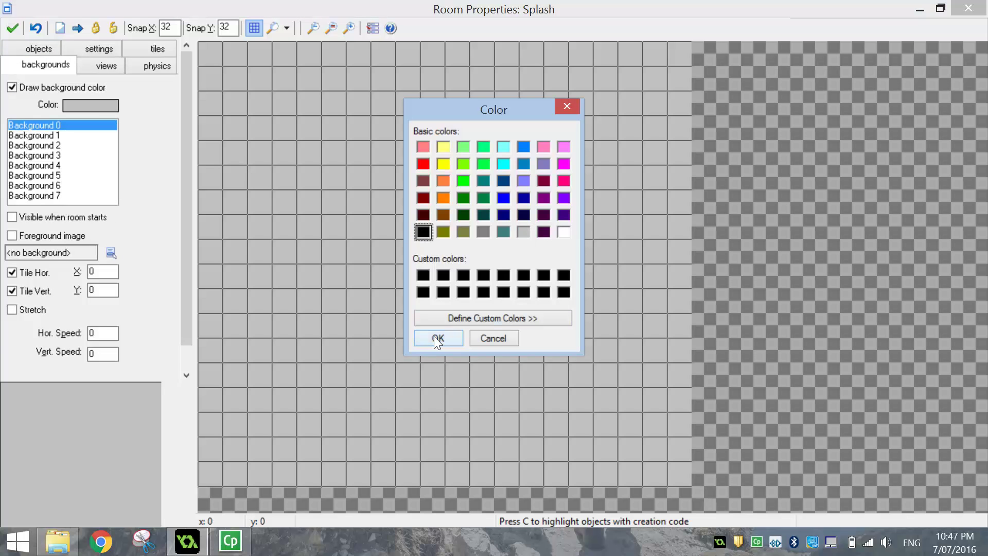
pyautogui.click(436, 338)
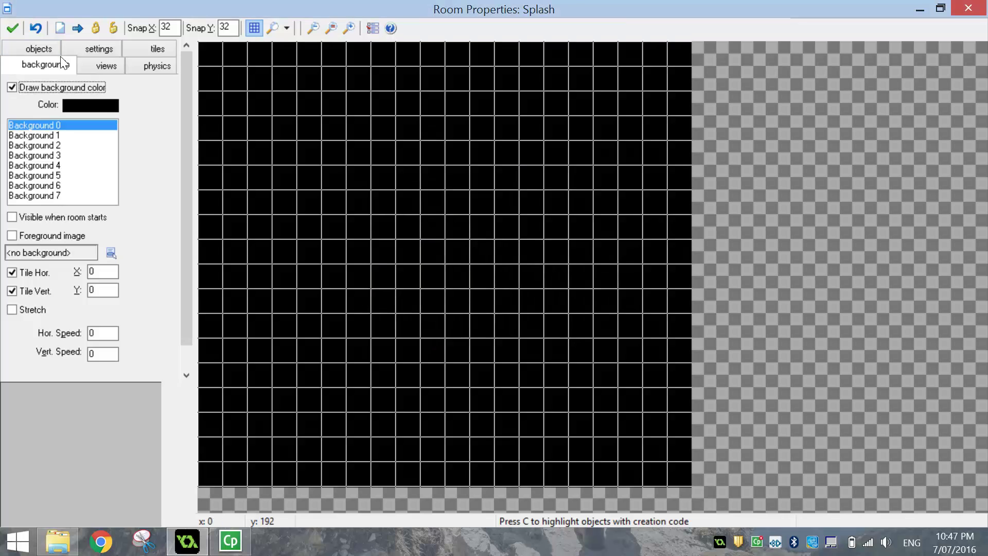
# Step: Place obj_title near the Splash room's top at X 64, Y 32, and obj_play near the bottom centre at X 224, Y 448
pyautogui.click(33, 46)
pyautogui.click(85, 125)
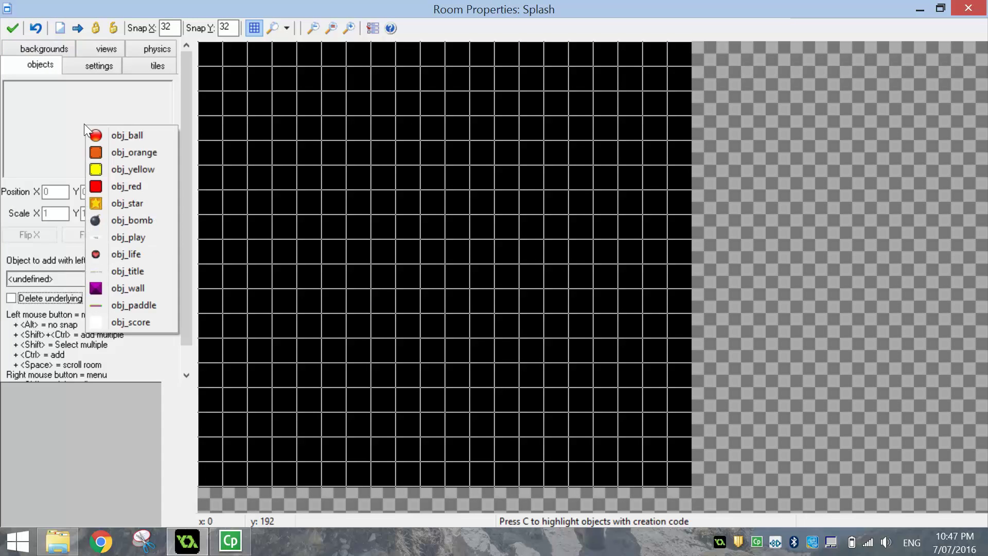
pyautogui.click(123, 271)
pyautogui.click(259, 82)
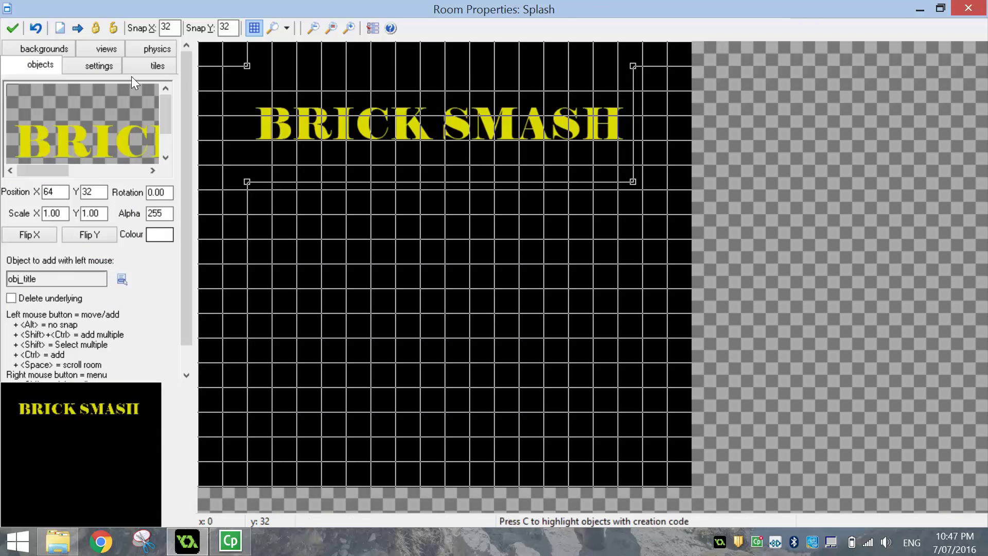
pyautogui.click(54, 100)
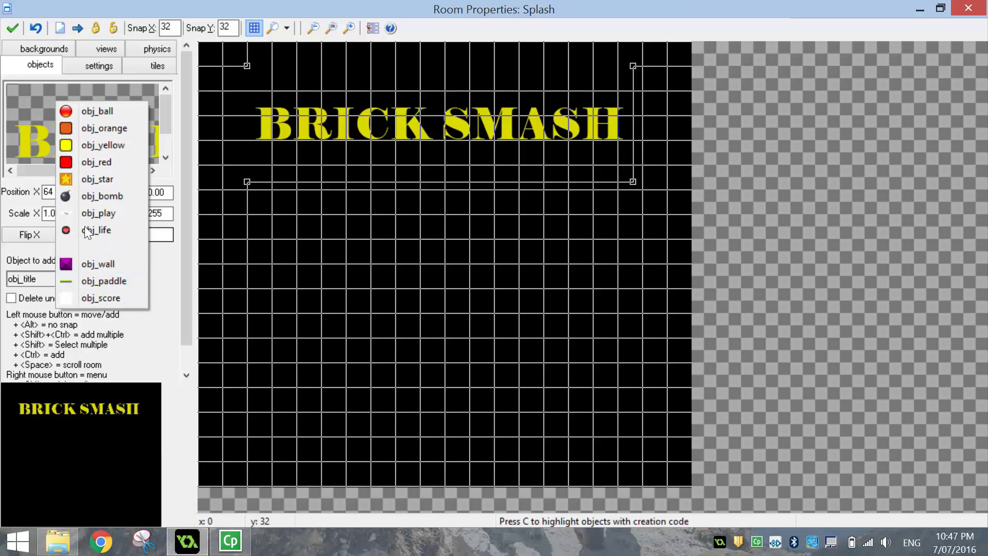
pyautogui.click(94, 211)
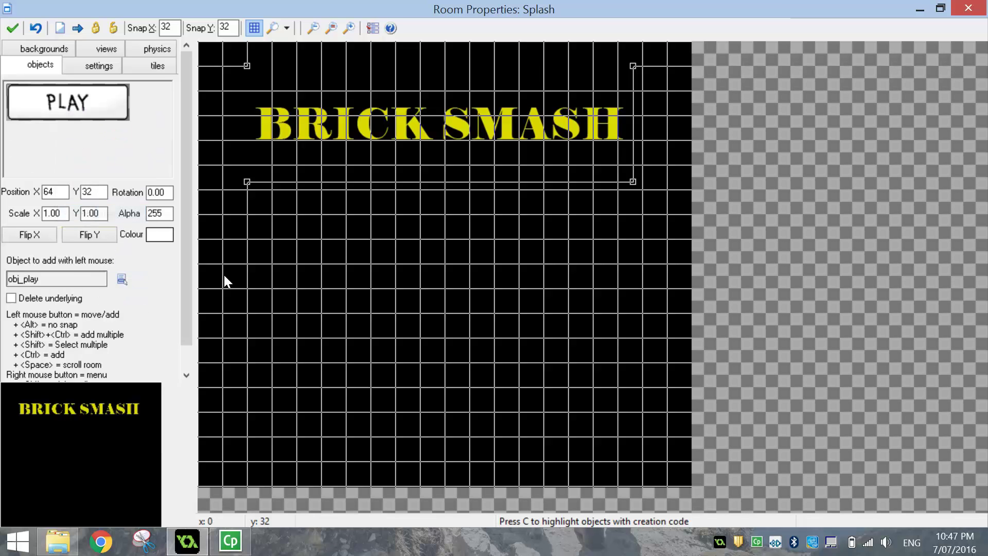
pyautogui.click(378, 406)
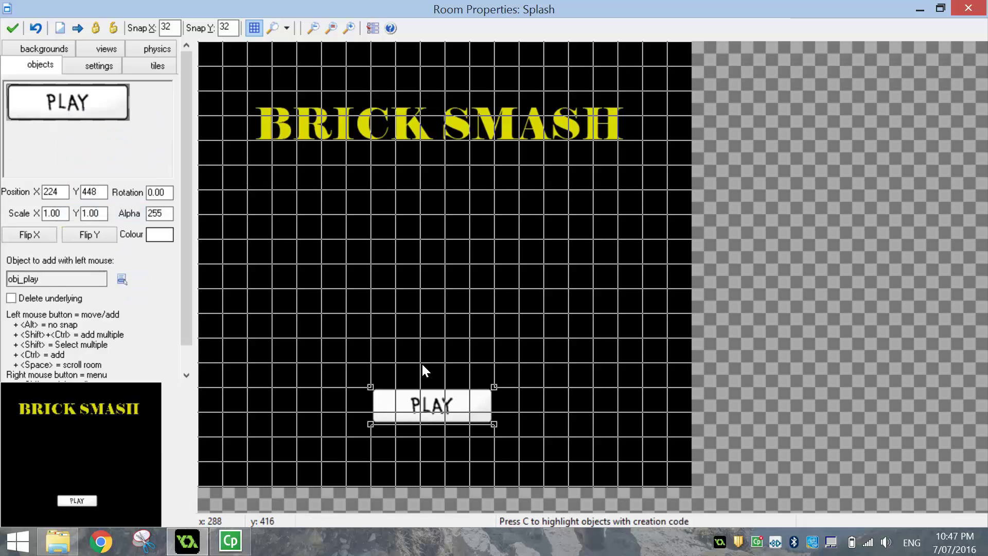
# Step: Fill the whole outer border of the Splash room with obj_wall instances
pyautogui.click(76, 132)
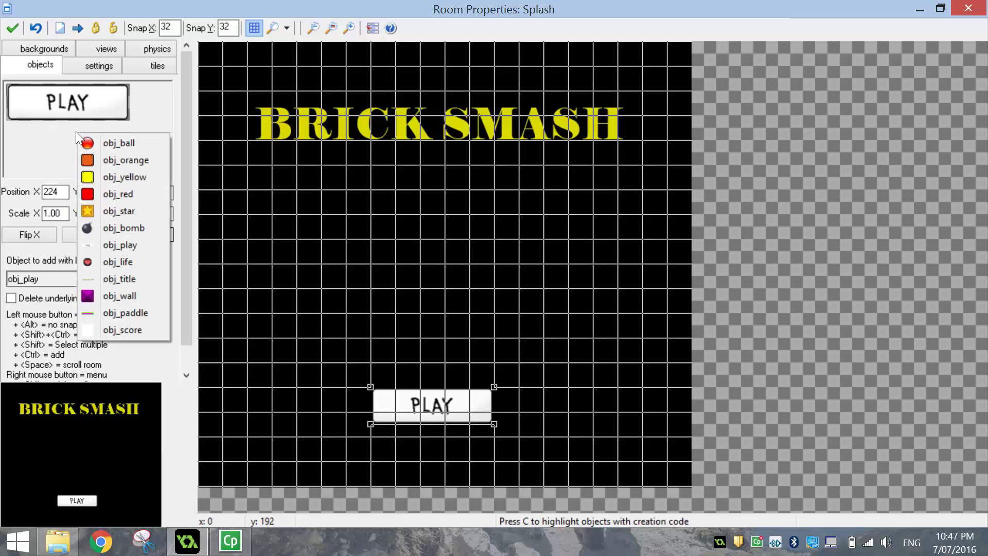
pyautogui.click(132, 297)
pyautogui.moveTo(208, 56)
pyautogui.keyDown('ctrl'); pyautogui.keyDown('shift'); pyautogui.mouseDown()
pyautogui.moveTo(673, 53)
pyautogui.moveTo(684, 468)
pyautogui.moveTo(555, 485)
pyautogui.moveTo(213, 471)
pyautogui.moveTo(216, 80)
pyautogui.mouseUp(); pyautogui.keyUp('shift'); pyautogui.keyUp('ctrl')
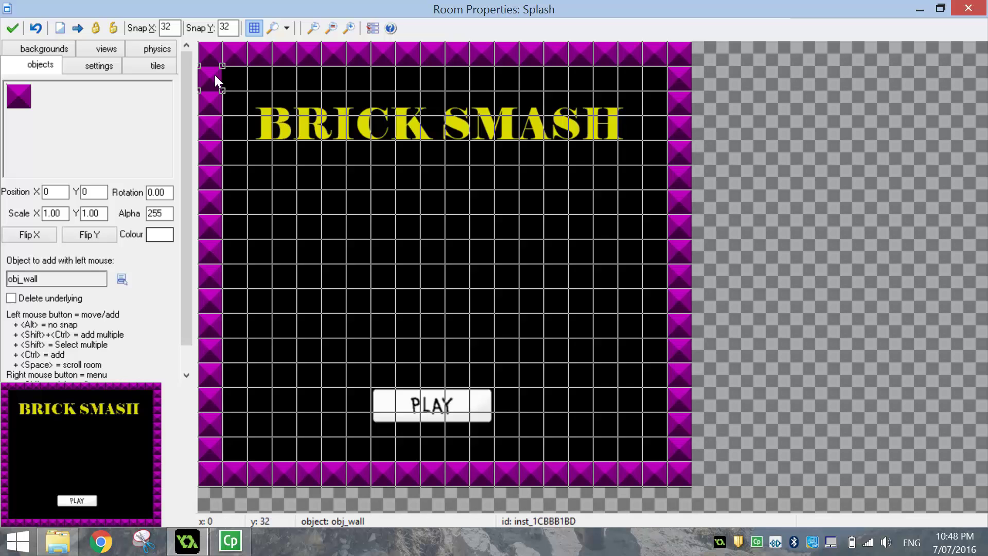
# Step: Place an unbroken row of 14 obj_star bricks below the title, starting at X 96, Y 192
pyautogui.click(84, 122)
pyautogui.click(117, 201)
pyautogui.click(283, 202)
pyautogui.click(360, 202)
pyautogui.keyDown('ctrl'); pyautogui.keyDown('shift'); pyautogui.moveTo(378, 204); pyautogui.dragTo(605, 203); pyautogui.keyUp('shift'); pyautogui.keyUp('ctrl')
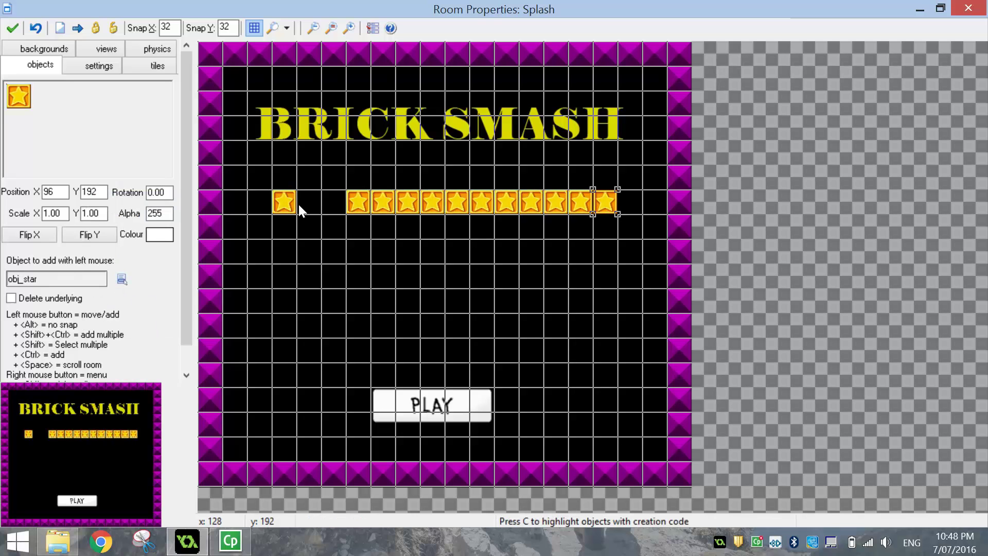
pyautogui.keyDown('ctrl'); pyautogui.keyDown('shift'); pyautogui.moveTo(302, 206); pyautogui.dragTo(331, 203); pyautogui.keyUp('shift'); pyautogui.keyUp('ctrl')
# Step: Add a matching row of 14 obj_orange bricks at Y 224 and a row of obj_yellow bricks directly below it
pyautogui.click(123, 151)
pyautogui.click(157, 169)
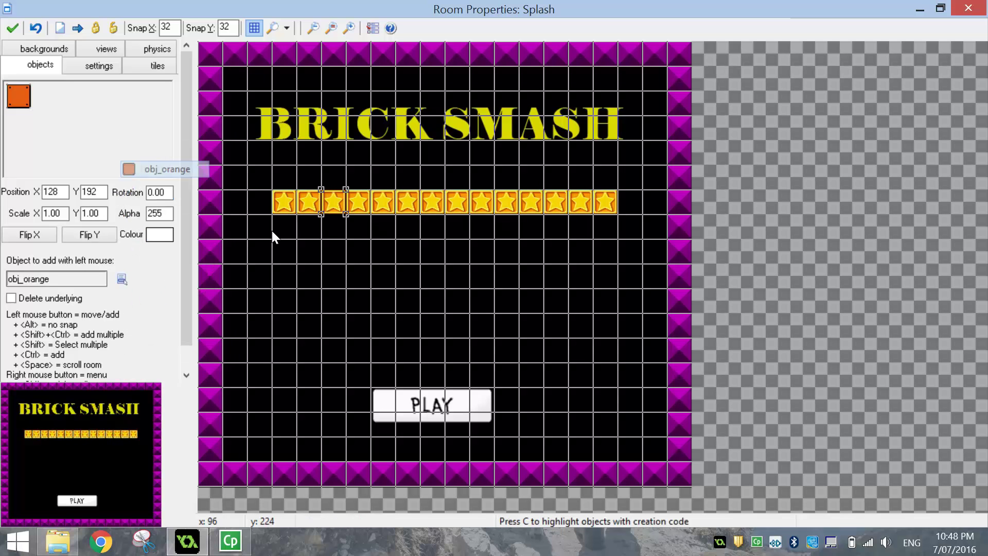
pyautogui.keyDown('ctrl'); pyautogui.keyDown('shift'); pyautogui.moveTo(290, 229); pyautogui.dragTo(605, 229); pyautogui.keyUp('shift'); pyautogui.keyUp('ctrl')
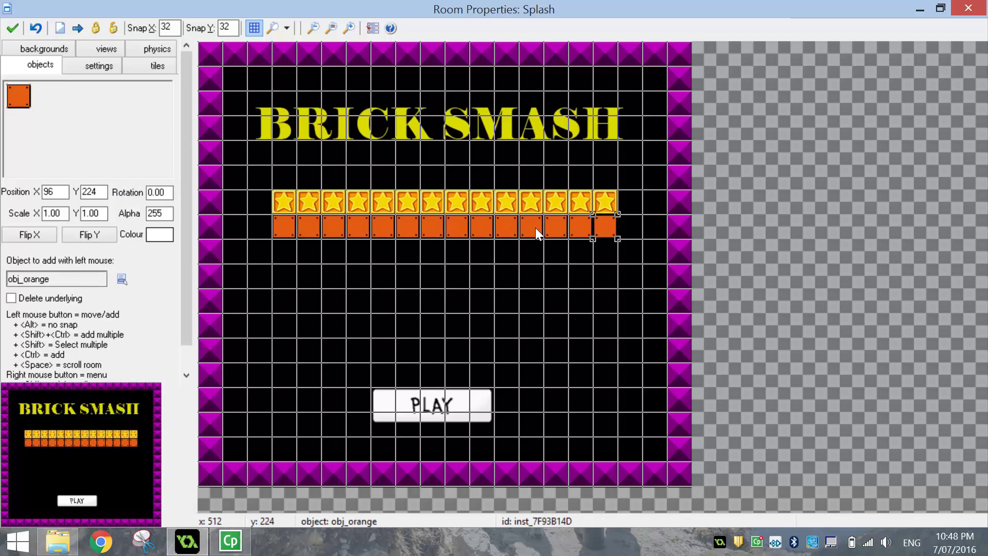
pyautogui.click(74, 143)
pyautogui.click(91, 175)
pyautogui.keyDown('ctrl'); pyautogui.keyDown('shift'); pyautogui.moveTo(297, 252); pyautogui.dragTo(605, 255); pyautogui.keyUp('shift'); pyautogui.keyUp('ctrl')
# Step: Add a row of 14 obj_red bricks directly below the yellow row, at Y 288
pyautogui.click(84, 147)
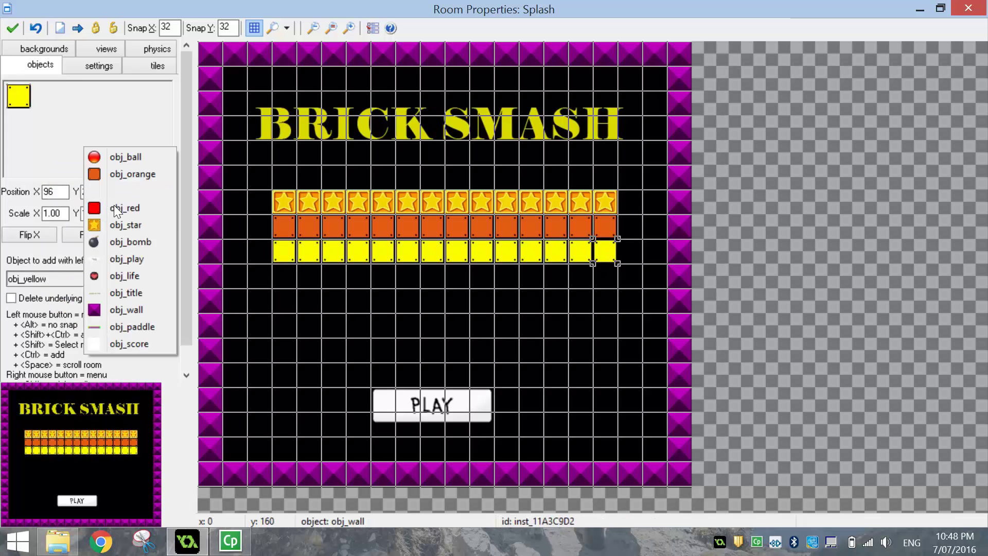
pyautogui.click(119, 208)
pyautogui.moveTo(279, 275)
pyautogui.keyDown('ctrl'); pyautogui.keyDown('shift'); pyautogui.mouseDown()
pyautogui.moveTo(592, 276)
pyautogui.moveTo(308, 267)
pyautogui.moveTo(317, 260)
pyautogui.mouseUp(); pyautogui.keyUp('shift'); pyautogui.keyUp('ctrl')
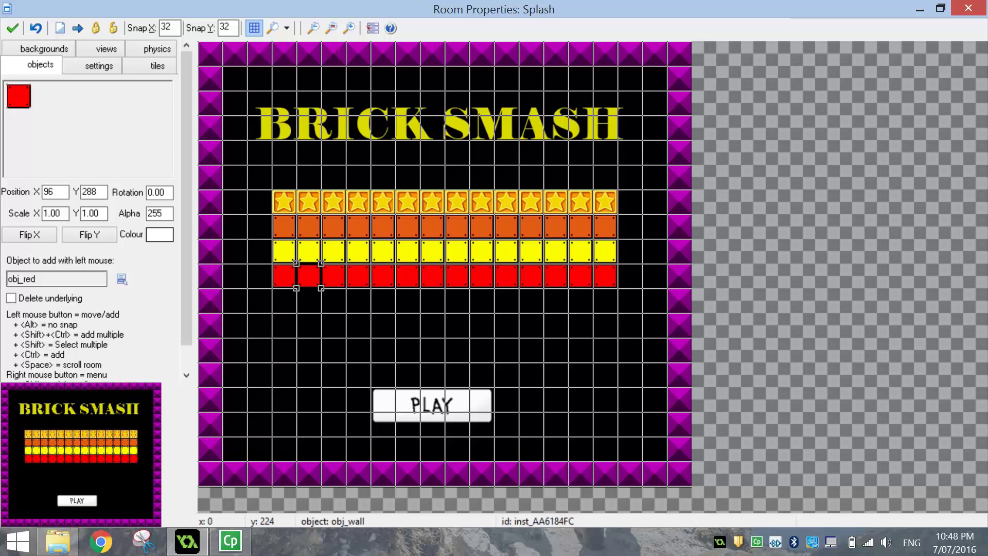
# Step: Delete the existing PLAY button and place obj_play again slightly higher, at X 224, Y 416
pyautogui.click(58, 146)
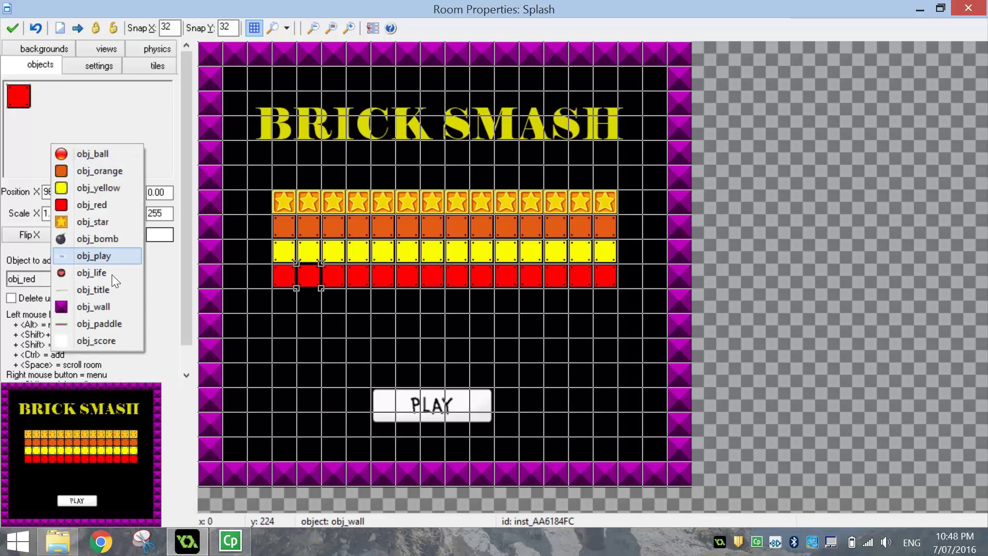
pyautogui.click(103, 256)
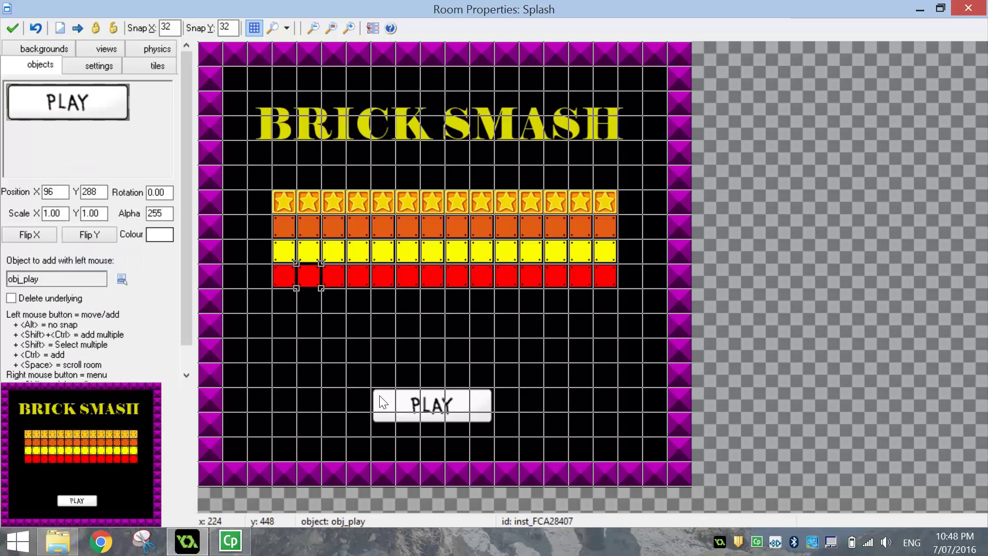
pyautogui.keyDown('alt'); pyautogui.rightClick(381, 401); pyautogui.keyUp('alt')
pyautogui.click(380, 375)
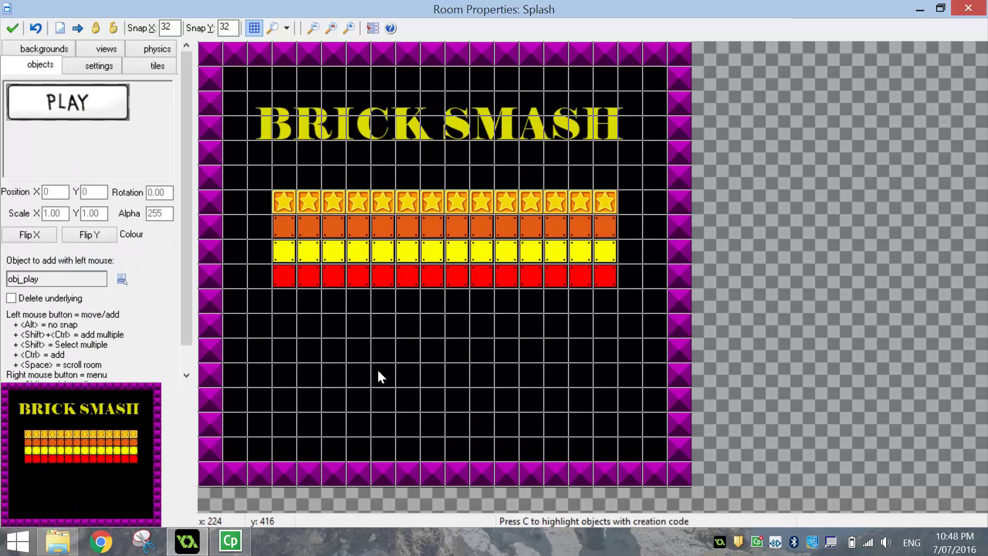
pyautogui.rightClick(381, 377)
pyautogui.click(381, 355)
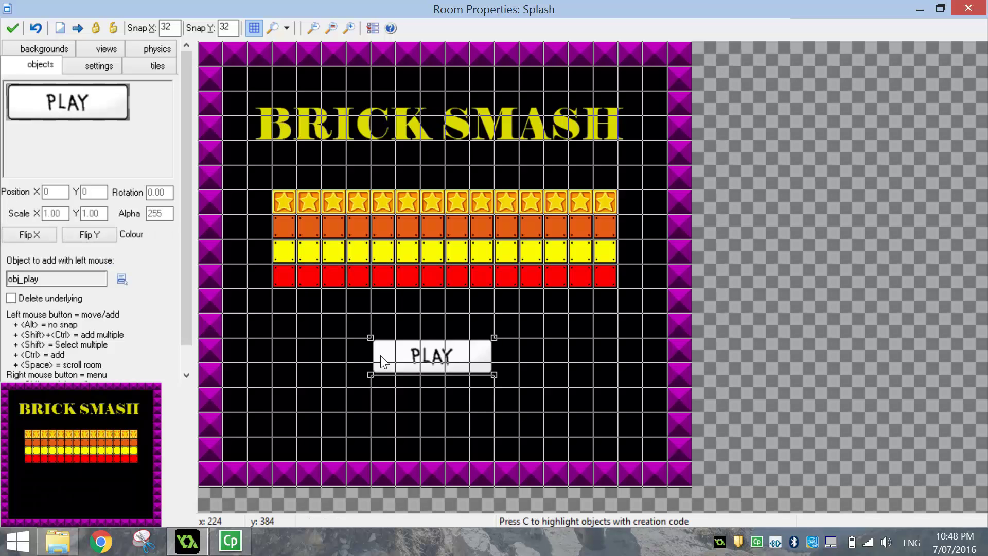
pyautogui.rightClick(381, 356)
pyautogui.click(380, 375)
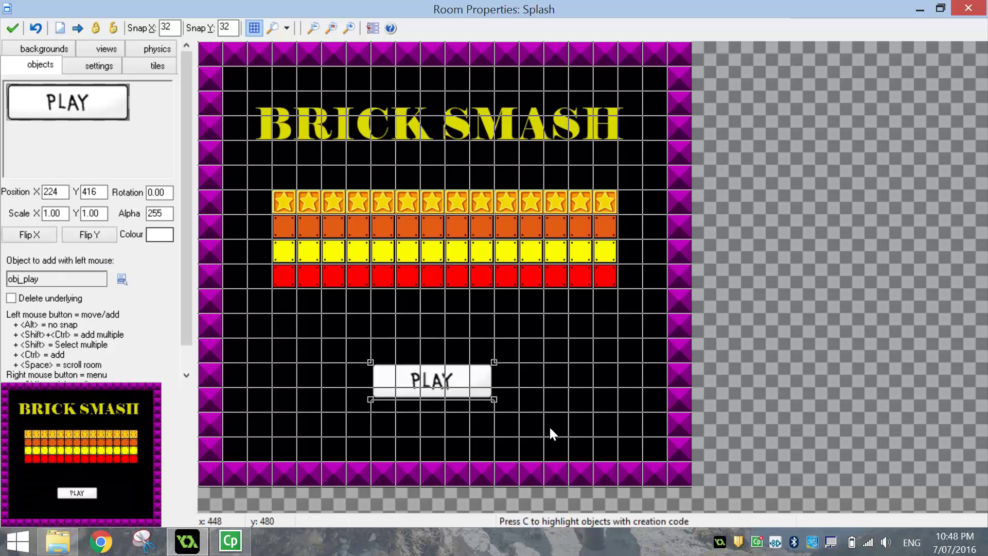
# Step: Check the Splash layout without the grid, restore the grid, and accept the room
pyautogui.click(254, 28)
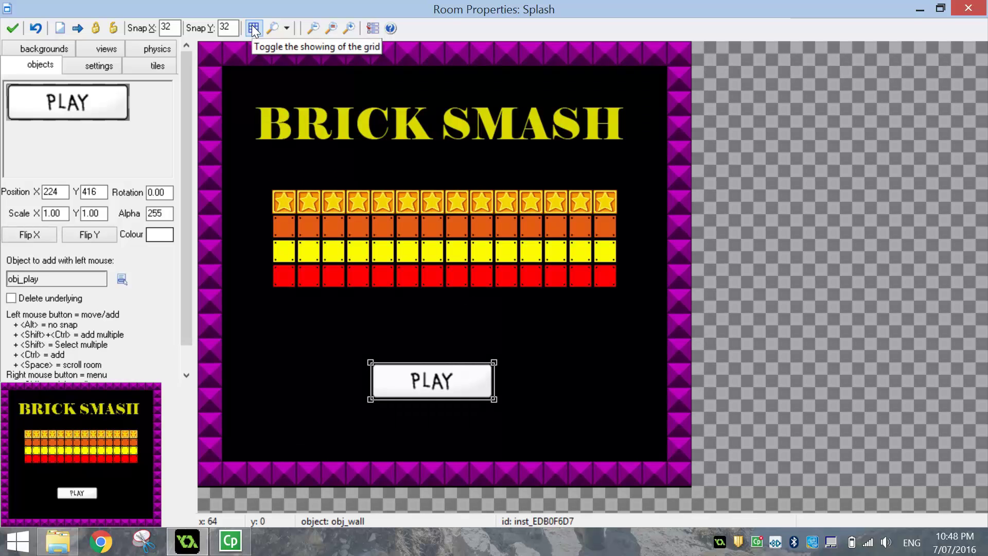
pyautogui.click(253, 29)
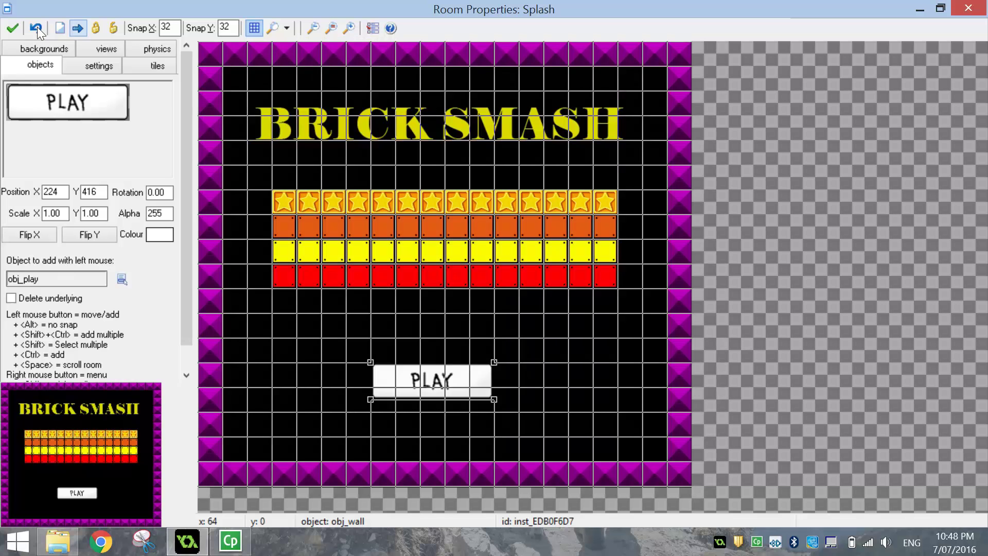
pyautogui.click(12, 30)
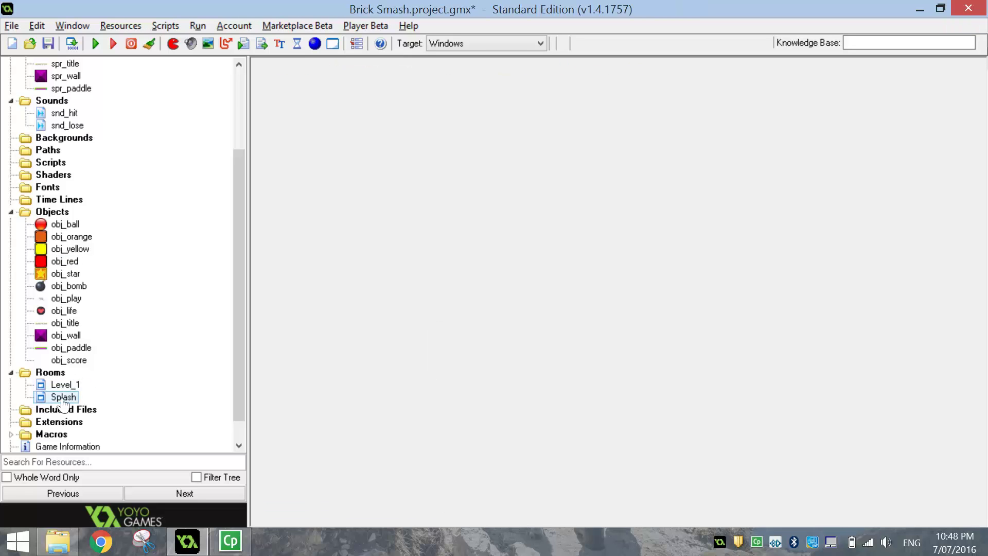
# Step: Move the Splash room above Level_1 in the Rooms order so it comes first
pyautogui.moveTo(61, 399); pyautogui.dragTo(62, 383)
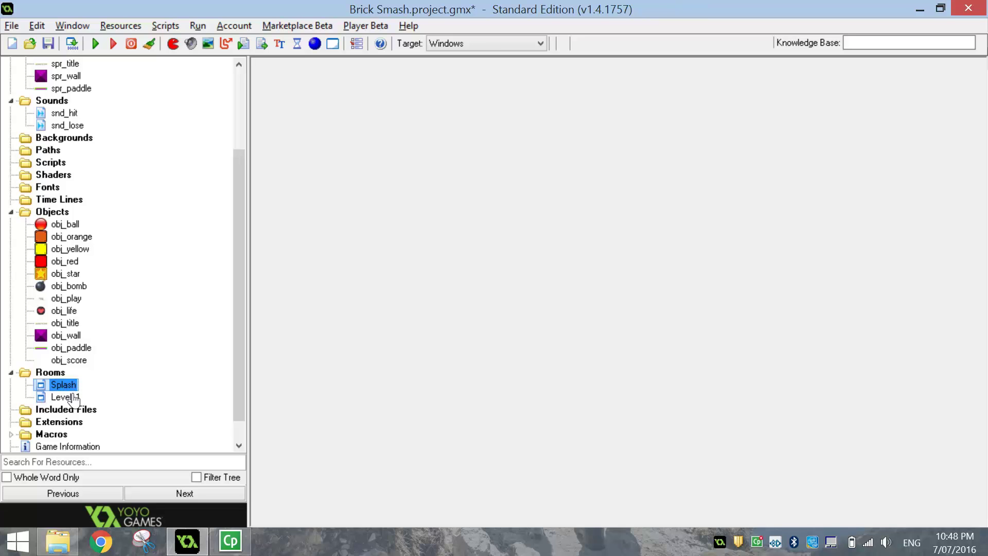
pyautogui.click(73, 391)
pyautogui.press('Escape')
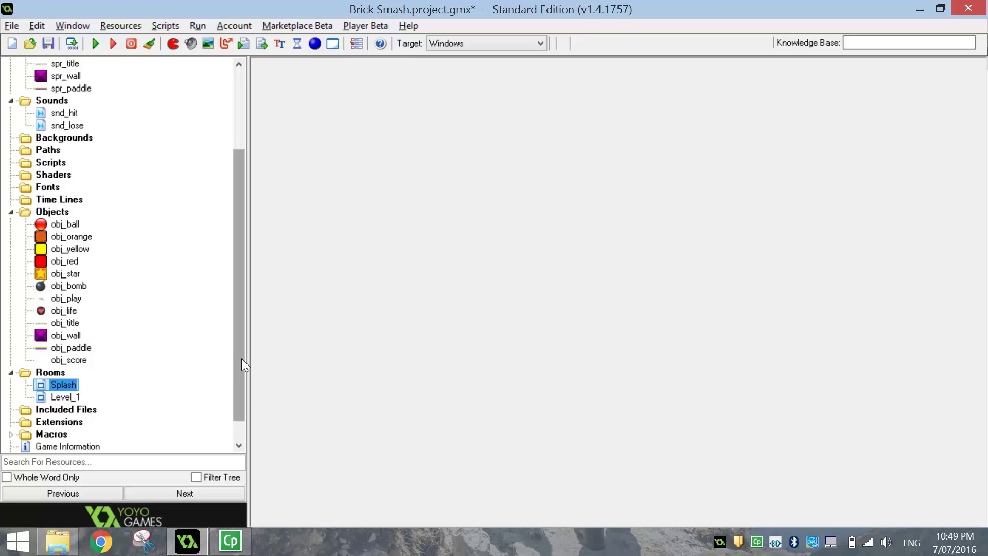
pyautogui.moveTo(242, 358); pyautogui.dragTo(245, 399)
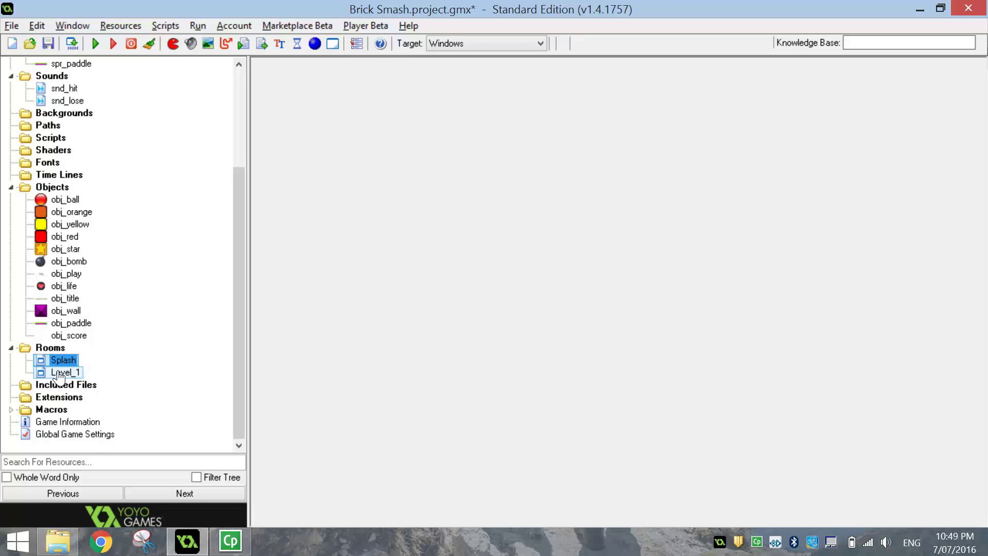
pyautogui.moveTo(237, 199); pyautogui.dragTo(242, 66)
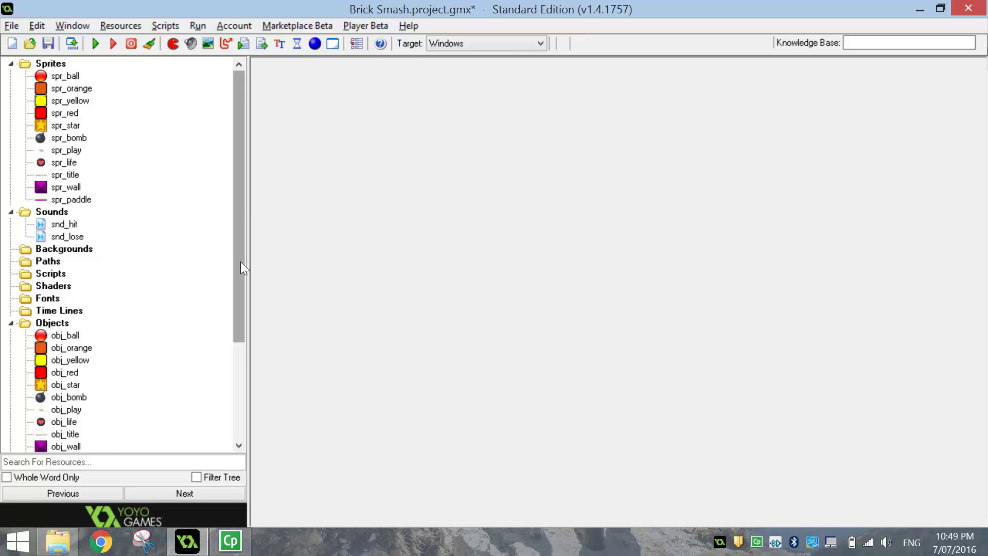
pyautogui.moveTo(240, 261); pyautogui.dragTo(175, 349)
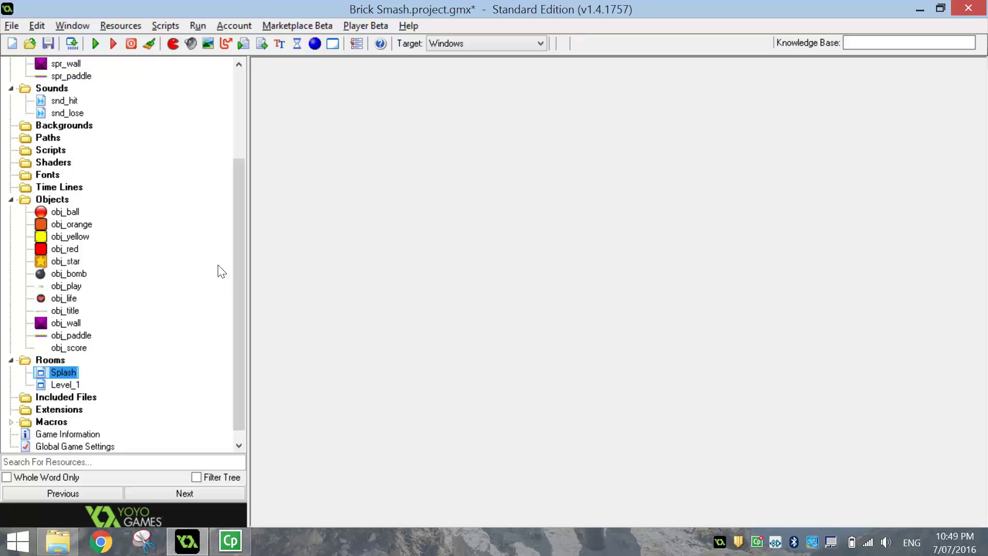